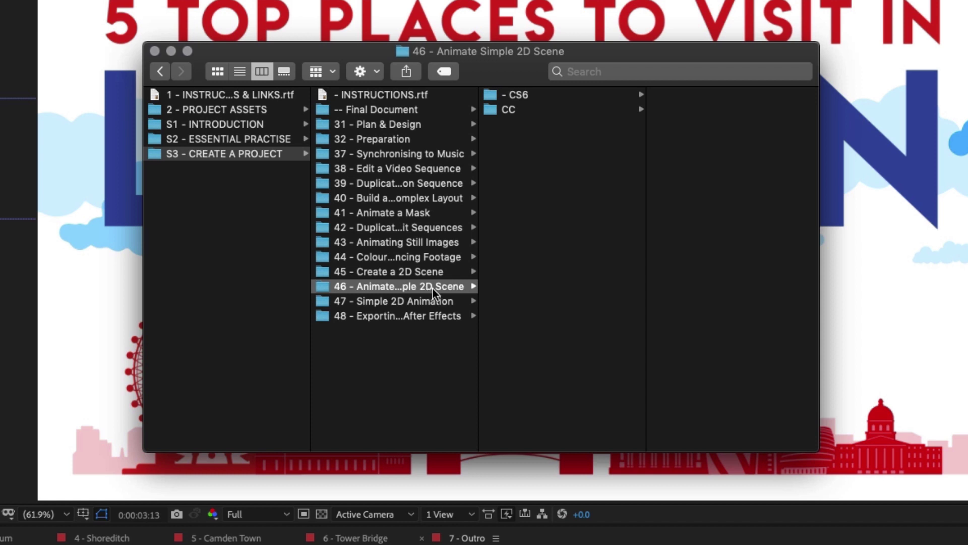
# Locate the Animate a Simple 2D Scene [CC].aep project file in lesson 46's CC folder, and return to After Effects.
pyautogui.click(525, 111)
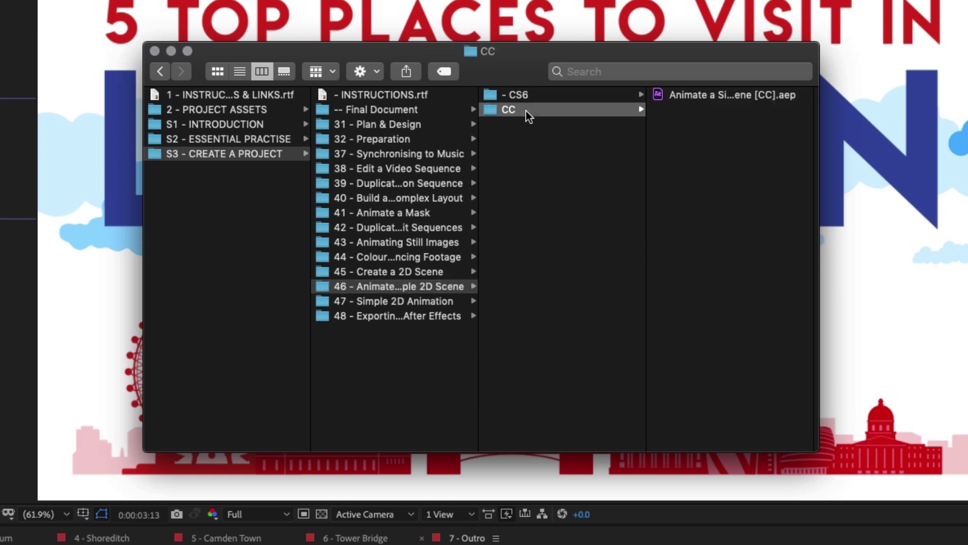
pyautogui.click(711, 95)
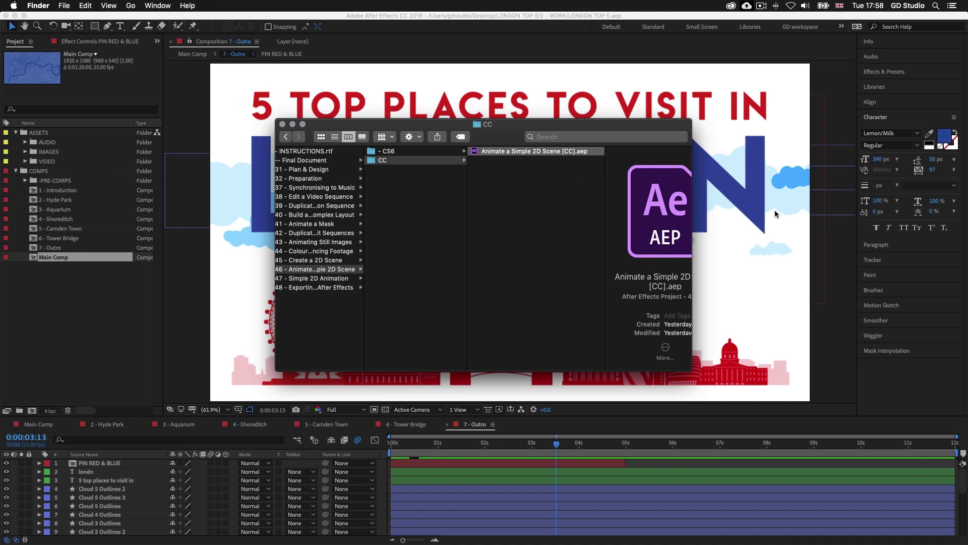
pyautogui.click(803, 225)
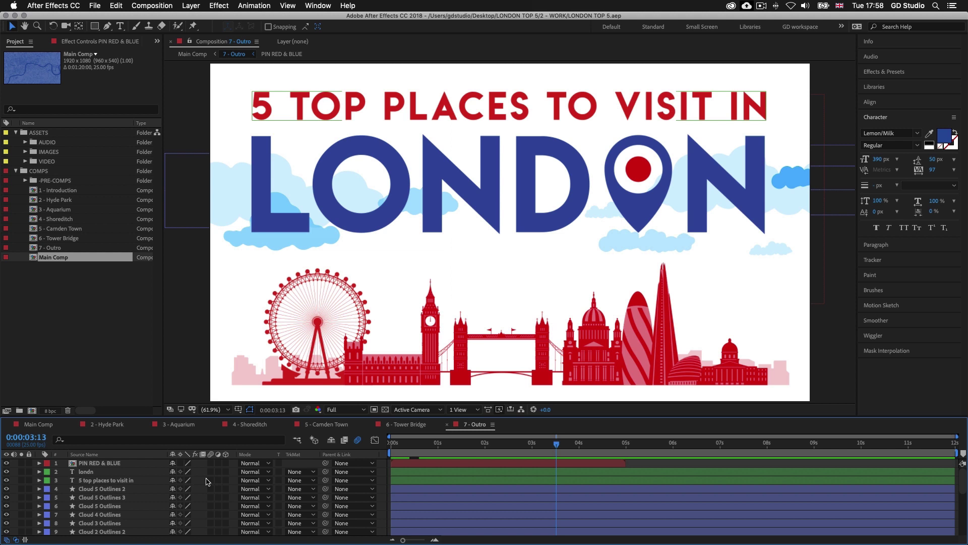
# Enlarge the timeline area and hide the pin, title text and cloud layers 1 to 11, leaving only the skyline artwork.
pyautogui.scroll(-3, 479, 490)
pyautogui.scroll(-6, 479, 490)
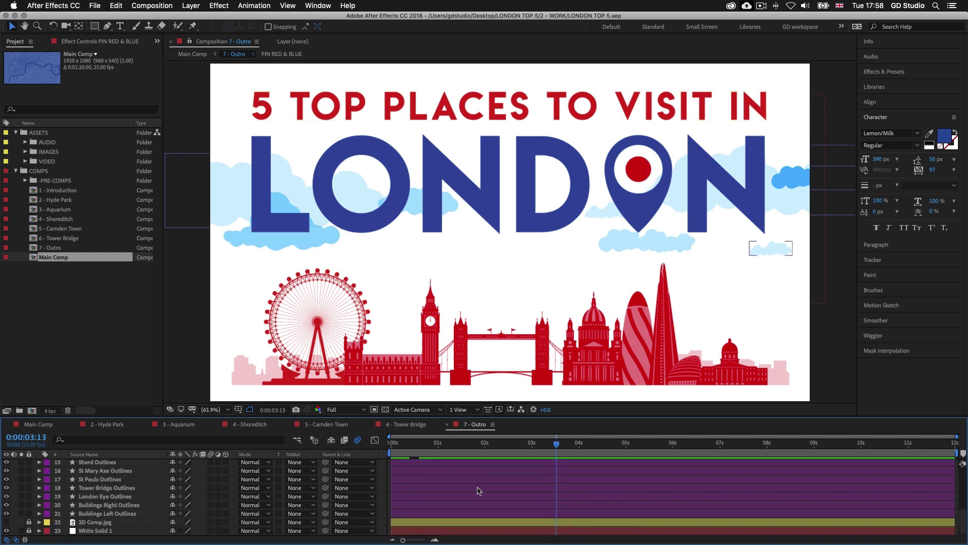
pyautogui.scroll(7, 480, 491)
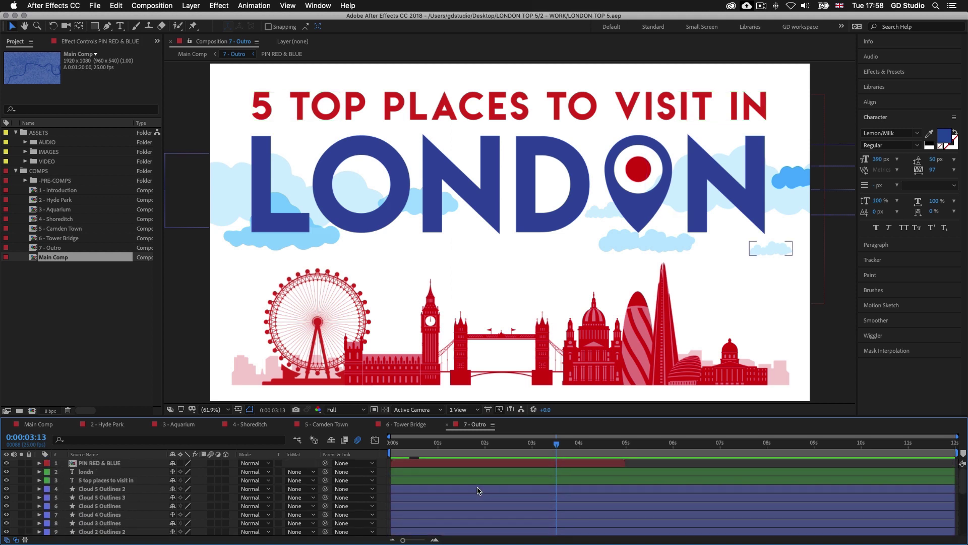
pyautogui.scroll(1, 479, 490)
pyautogui.scroll(-3, 707, 480)
pyautogui.scroll(1, 706, 480)
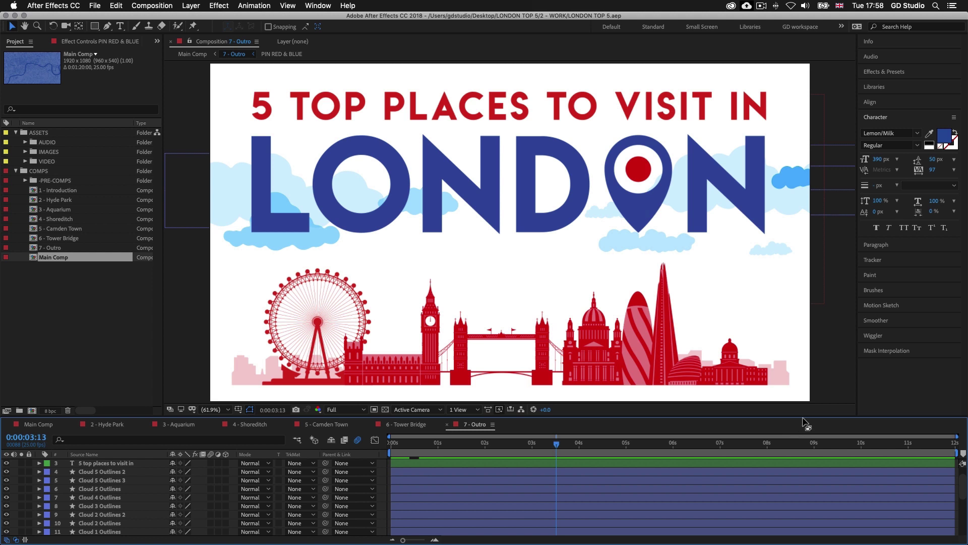
pyautogui.moveTo(804, 417); pyautogui.dragTo(804, 388)
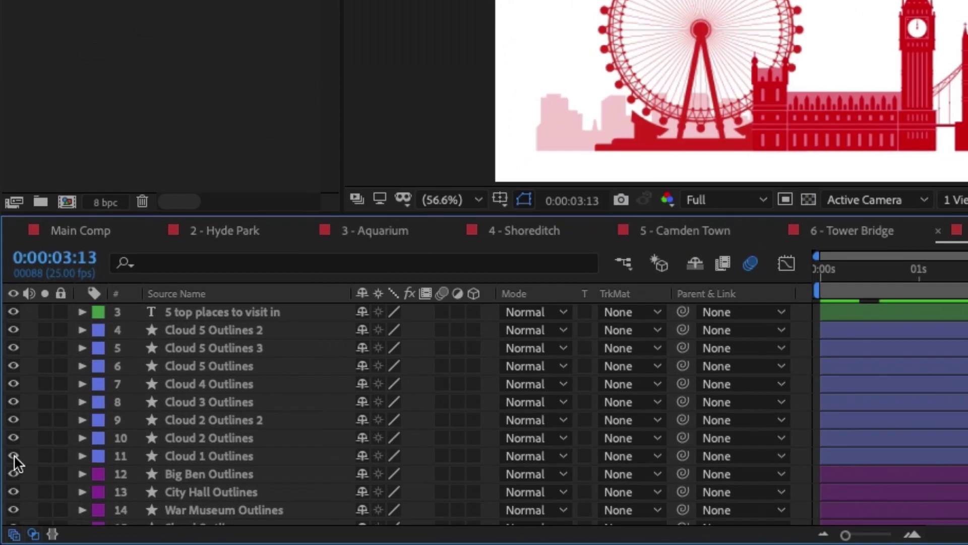
pyautogui.moveTo(7, 503); pyautogui.dragTo(7, 435)
pyautogui.scroll(2, 38, 354)
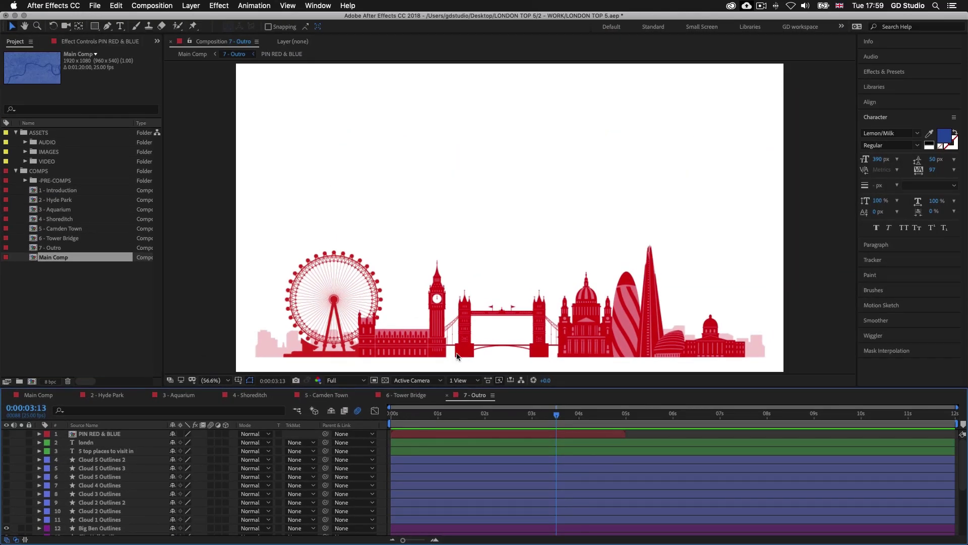
# Select the Big Ben and Tower Bridge artwork in turn and give the composition viewer more height.
pyautogui.scroll(2, 473, 290)
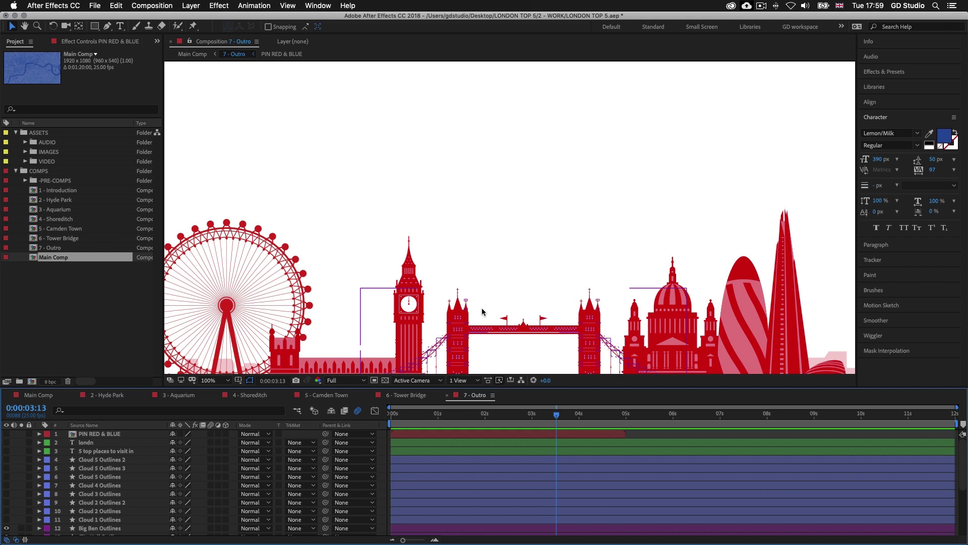
pyautogui.scroll(-2, 482, 312)
pyautogui.scroll(2, 365, 290)
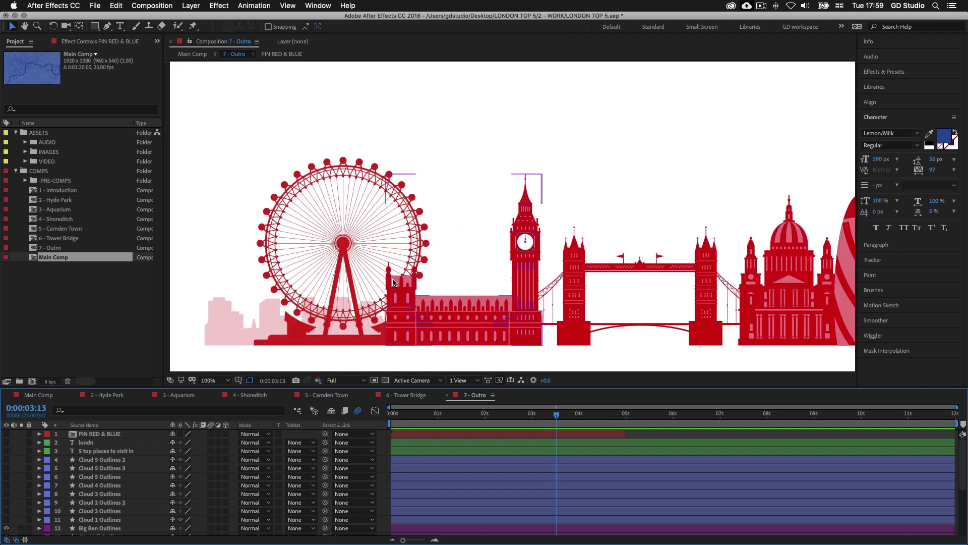
pyautogui.moveTo(364, 290); pyautogui.dragTo(394, 292)
pyautogui.click(395, 292)
pyautogui.click(490, 305)
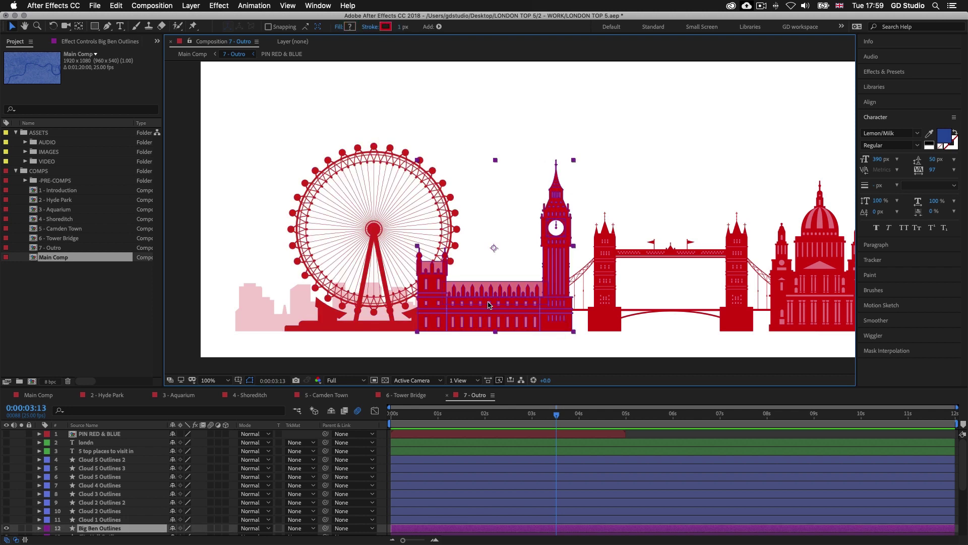
pyautogui.click(610, 300)
pyautogui.moveTo(778, 387); pyautogui.dragTo(779, 435)
# Examine where the anchor points of the Tower Bridge, Big Ben and St Pauls layers sit.
pyautogui.click(288, 6)
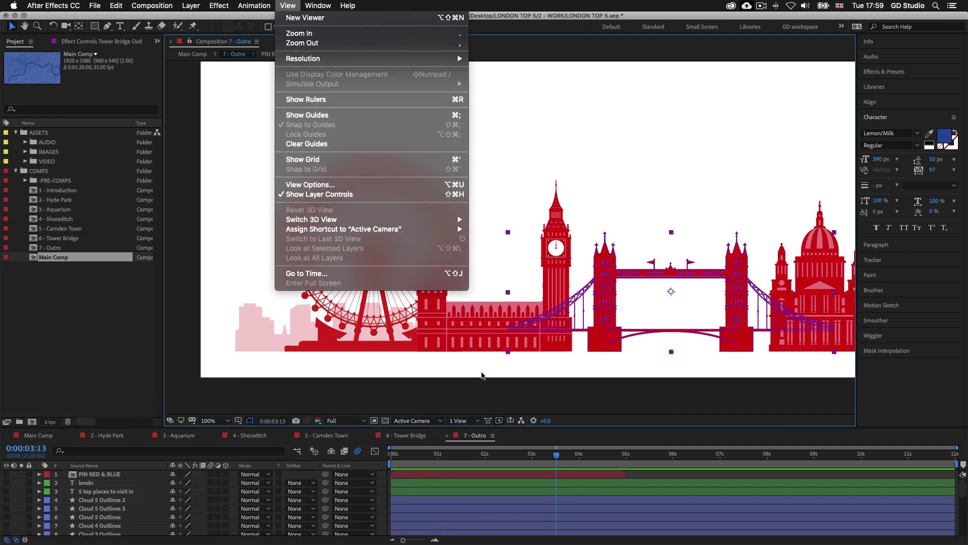
pyautogui.click(482, 374)
pyautogui.moveTo(637, 244); pyautogui.dragTo(570, 272)
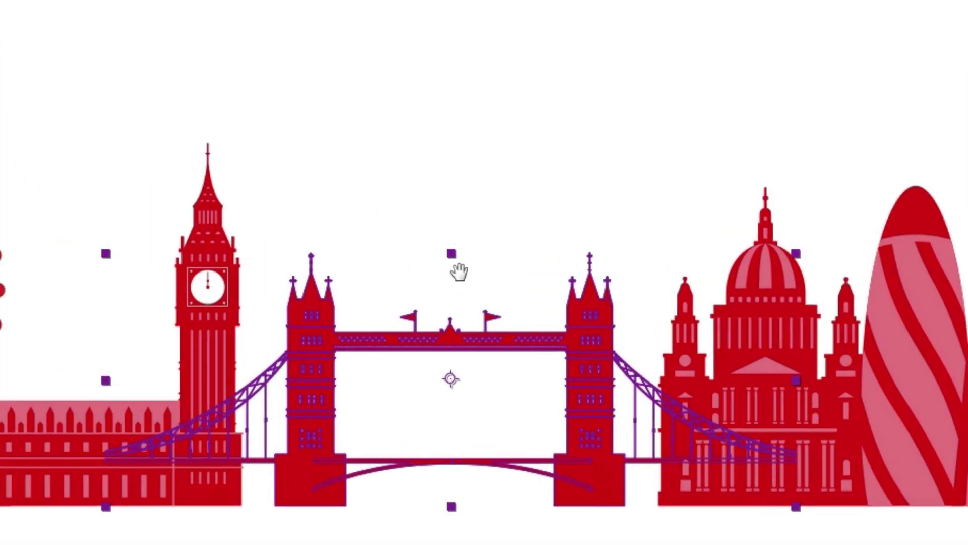
pyautogui.moveTo(459, 272); pyautogui.dragTo(460, 272)
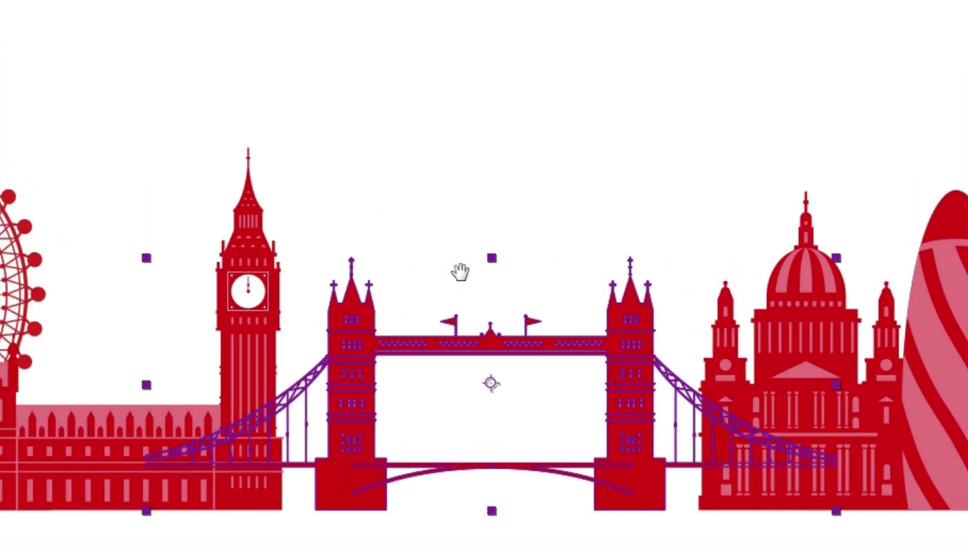
pyautogui.click(492, 383)
pyautogui.click(241, 243)
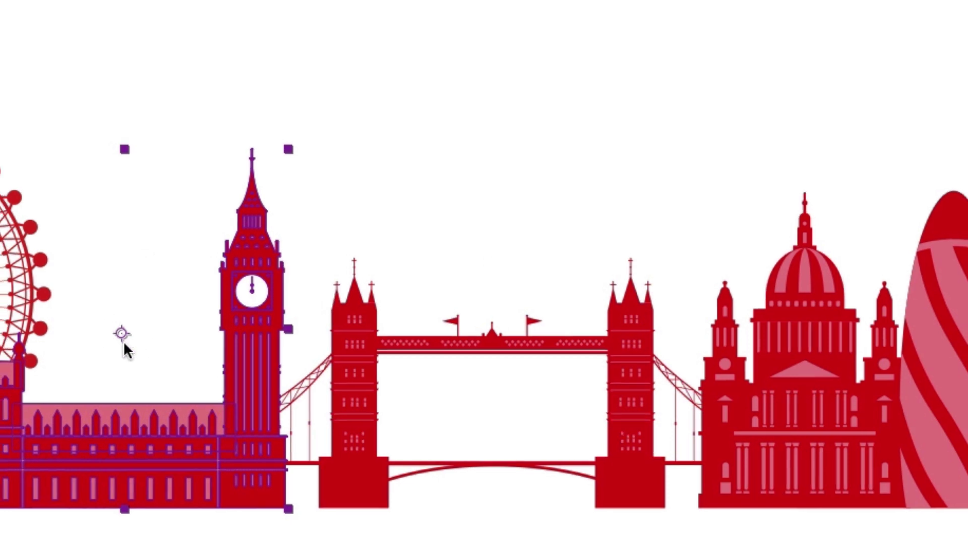
pyautogui.click(717, 305)
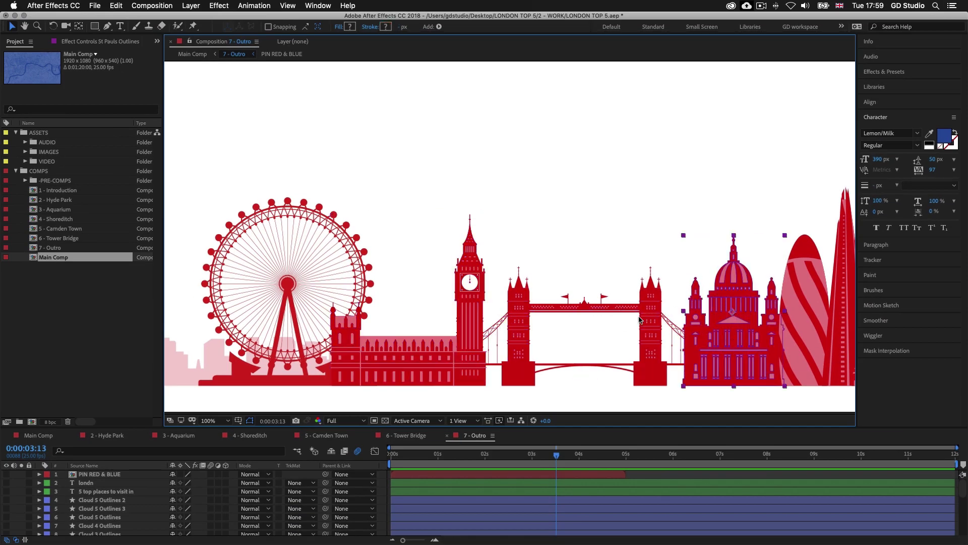
# Move the Big Ben layer's anchor point to the bottom centre of its artwork using the Pan Behind tool.
pyautogui.click(477, 319)
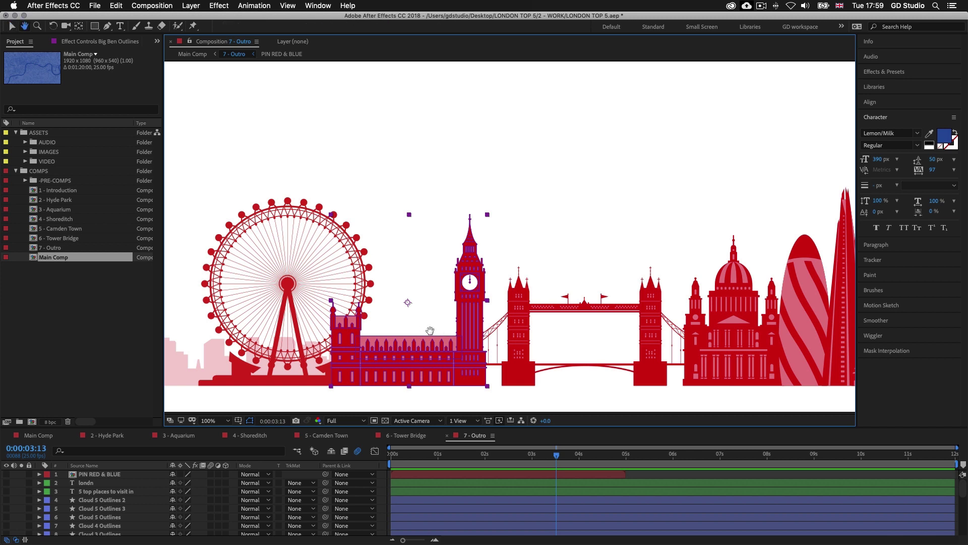
pyautogui.scroll(2, 443, 277)
pyautogui.press('h')
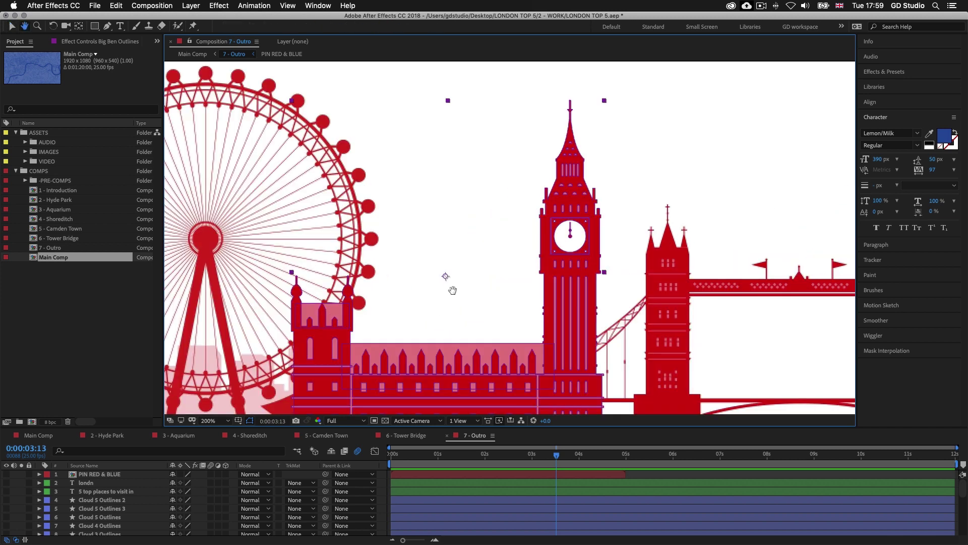
pyautogui.moveTo(448, 279); pyautogui.dragTo(465, 240)
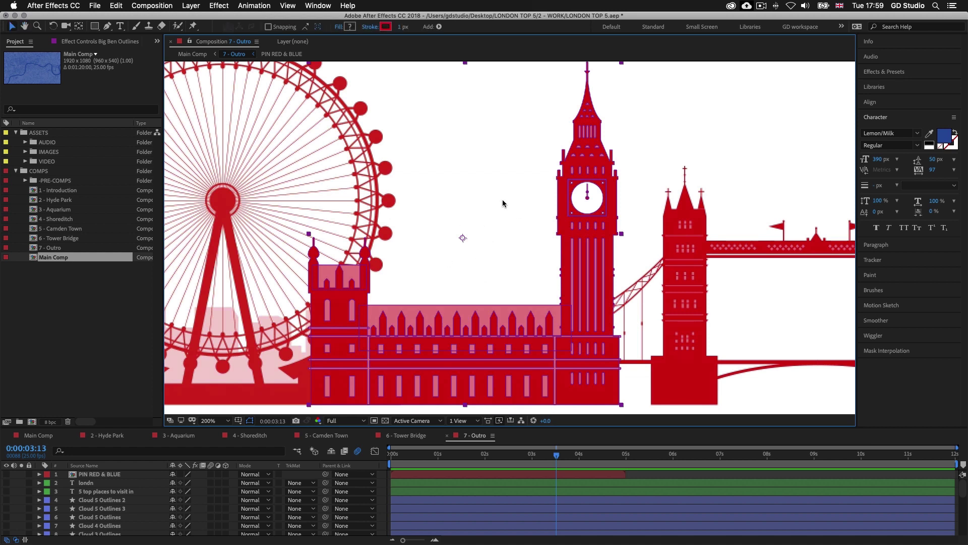
pyautogui.moveTo(516, 196); pyautogui.dragTo(516, 200)
pyautogui.press('v')
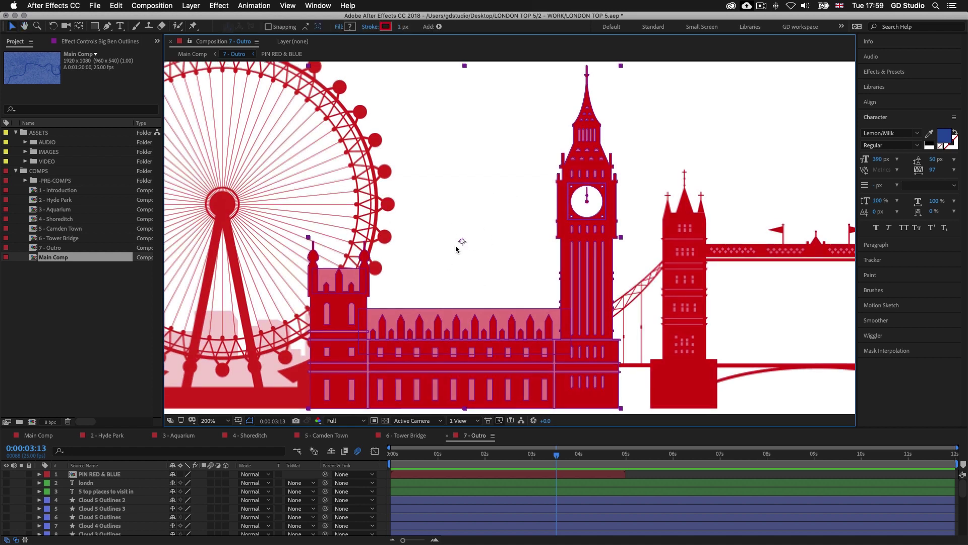
pyautogui.click(79, 27)
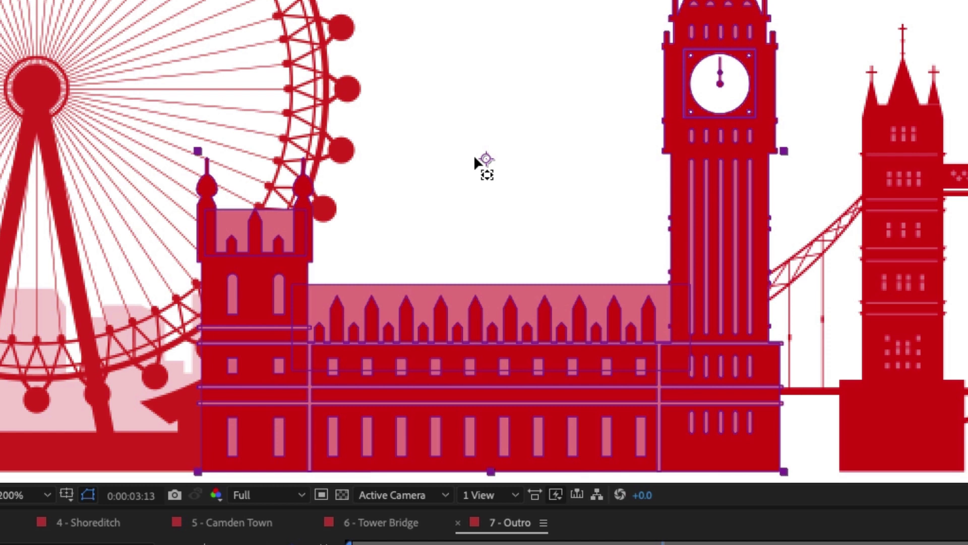
pyautogui.moveTo(486, 161); pyautogui.dragTo(481, 402)
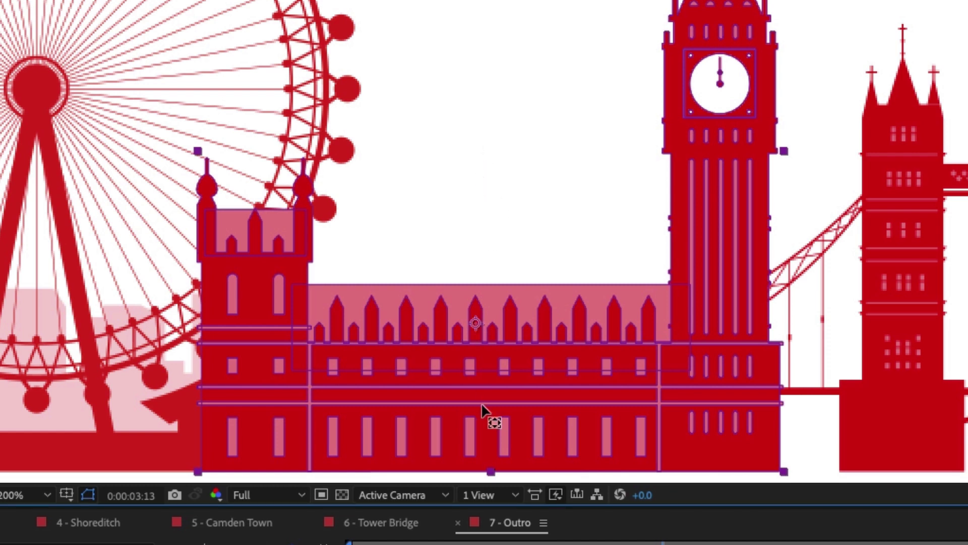
pyautogui.moveTo(488, 453); pyautogui.dragTo(491, 470)
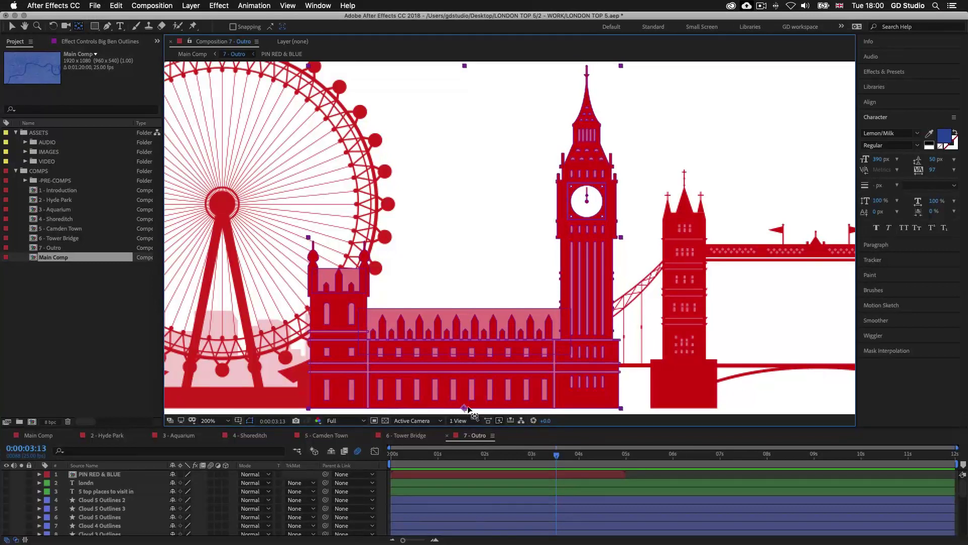
# Move the Tower Bridge layer's anchor point to the bottom centre of its bounding box.
pyautogui.press('h')
pyautogui.moveTo(737, 309); pyautogui.dragTo(513, 305)
pyautogui.press('v')
pyautogui.click(613, 281)
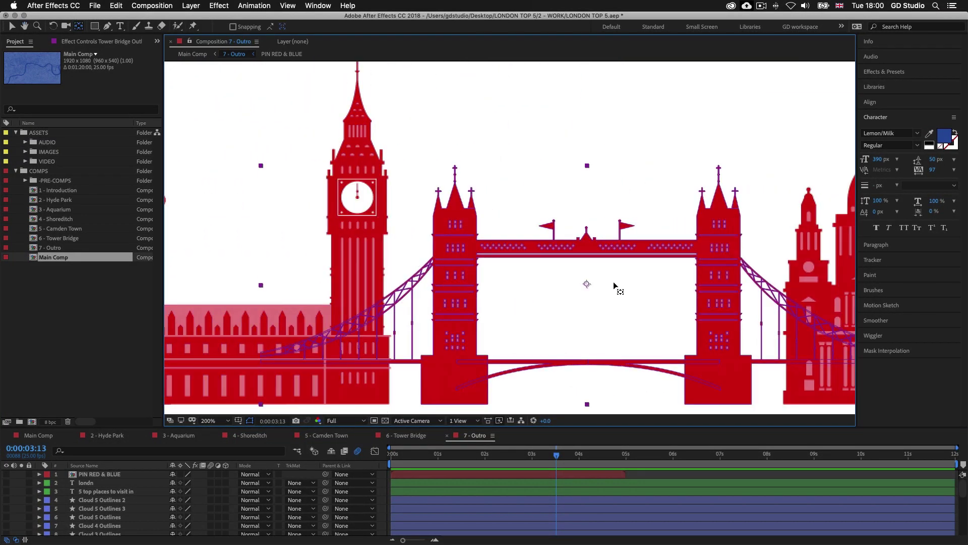
pyautogui.moveTo(632, 289); pyautogui.dragTo(581, 275)
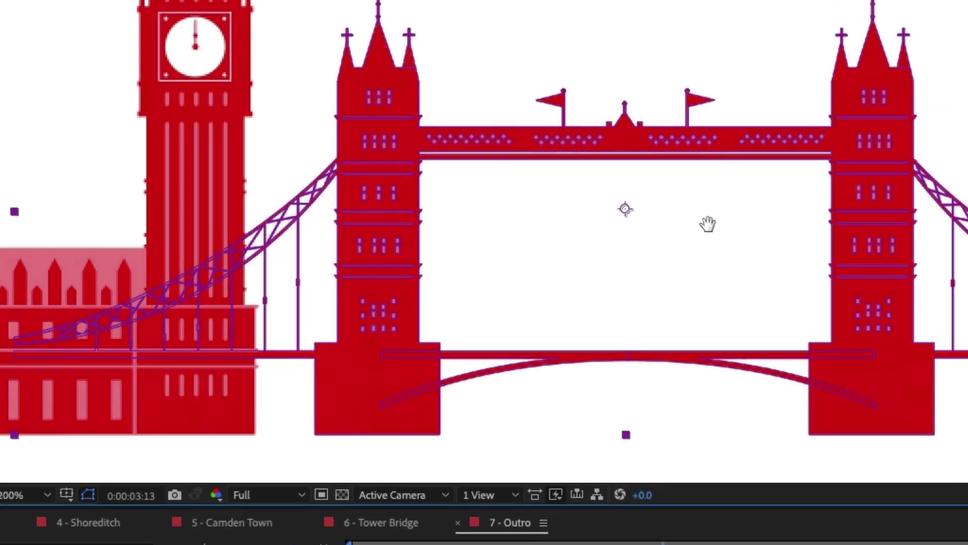
pyautogui.moveTo(707, 223); pyautogui.dragTo(702, 222)
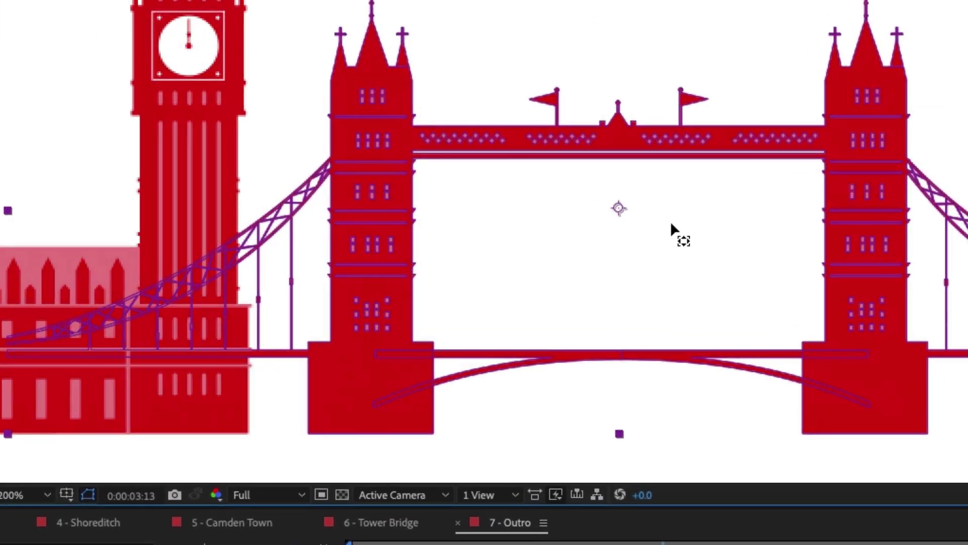
pyautogui.moveTo(619, 209); pyautogui.dragTo(619, 430)
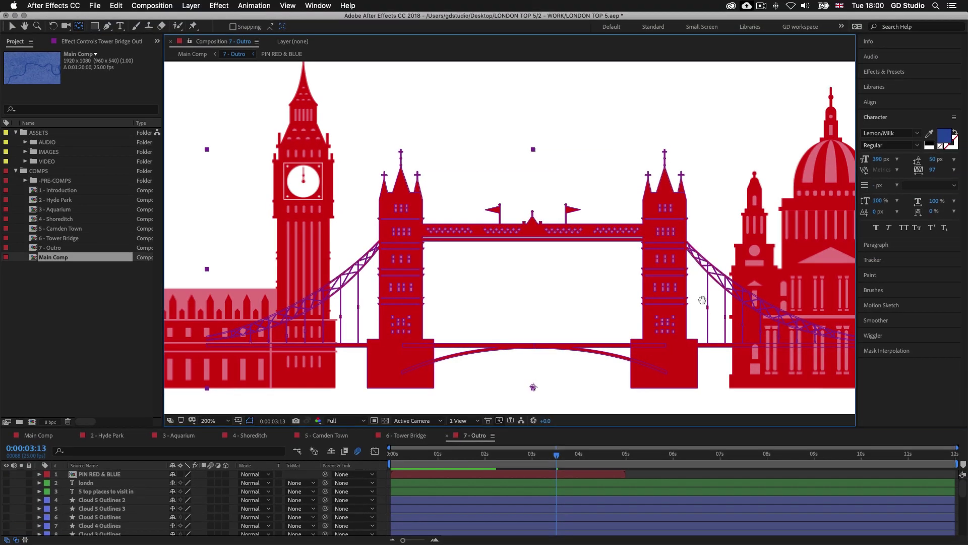
# Place the St Pauls layer's anchor point at the bottom centre of the cathedral.
pyautogui.moveTo(702, 300); pyautogui.dragTo(402, 294)
pyautogui.click(566, 225)
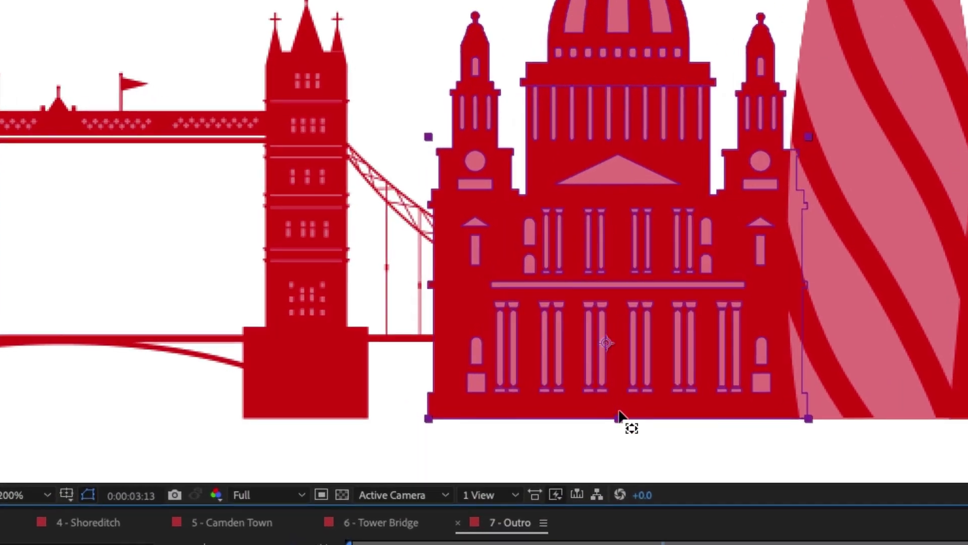
pyautogui.moveTo(620, 414)
pyautogui.mouseDown()
pyautogui.moveTo(620, 403)
pyautogui.moveTo(618, 416)
pyautogui.mouseUp()
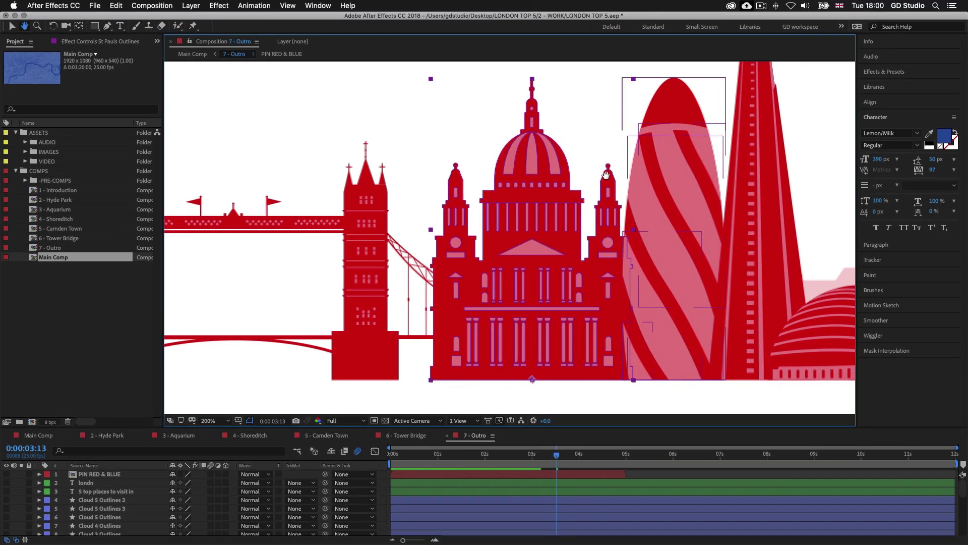
# Move the St Mary Axe layer's anchor point to the bottom centre of the tower.
pyautogui.moveTo(605, 175); pyautogui.dragTo(430, 175)
pyautogui.click(507, 226)
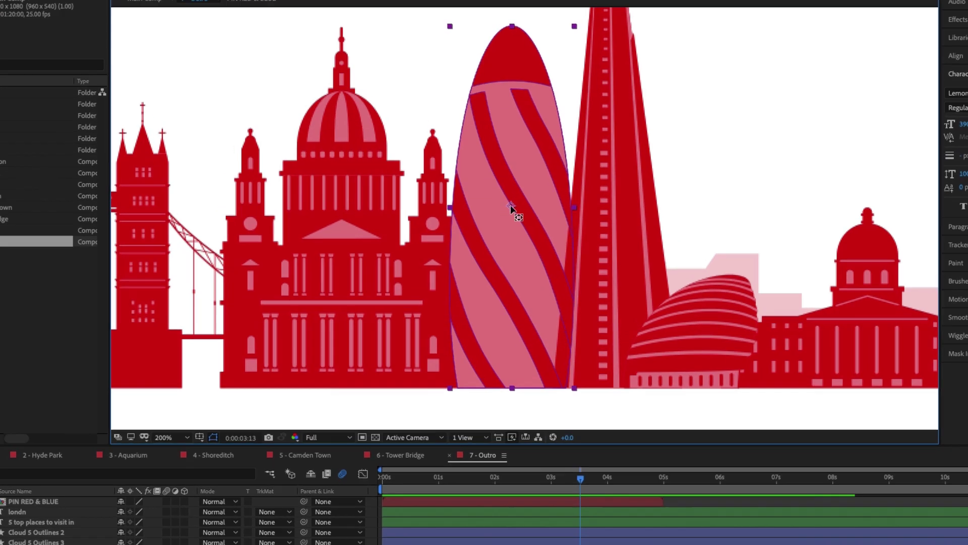
pyautogui.moveTo(498, 228); pyautogui.dragTo(500, 379)
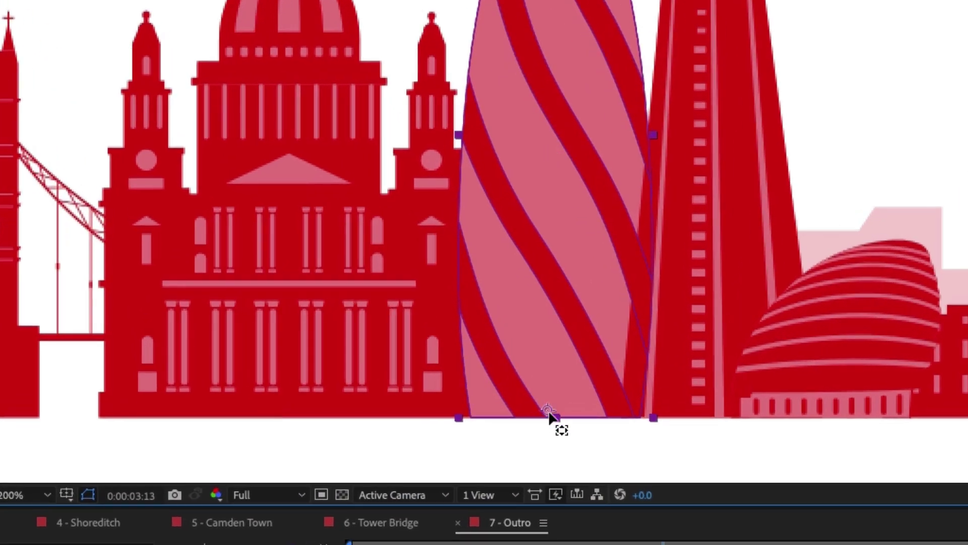
pyautogui.moveTo(551, 413); pyautogui.dragTo(555, 417)
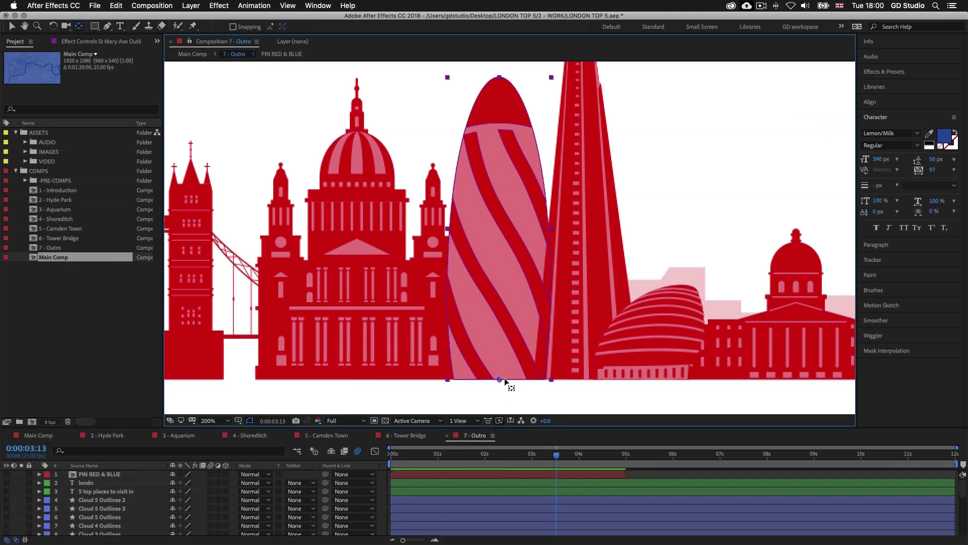
# Move the Shard layer's anchor point to the bottom centre of its artwork.
pyautogui.press('space')
pyautogui.moveTo(612, 152); pyautogui.dragTo(539, 181)
pyautogui.click(515, 182)
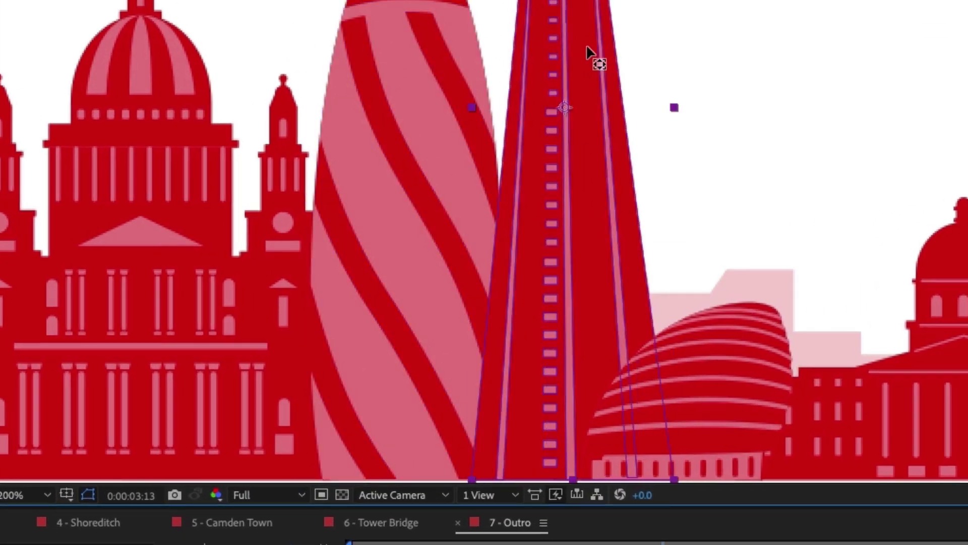
pyautogui.scroll(-2, 589, 50)
pyautogui.moveTo(563, 74); pyautogui.dragTo(569, 219)
pyautogui.moveTo(574, 457); pyautogui.dragTo(572, 444)
# Set the War Museum layer's anchor point at the bottom centre of the building.
pyautogui.click(963, 313)
pyautogui.press('space')
pyautogui.moveTo(966, 309); pyautogui.dragTo(781, 431)
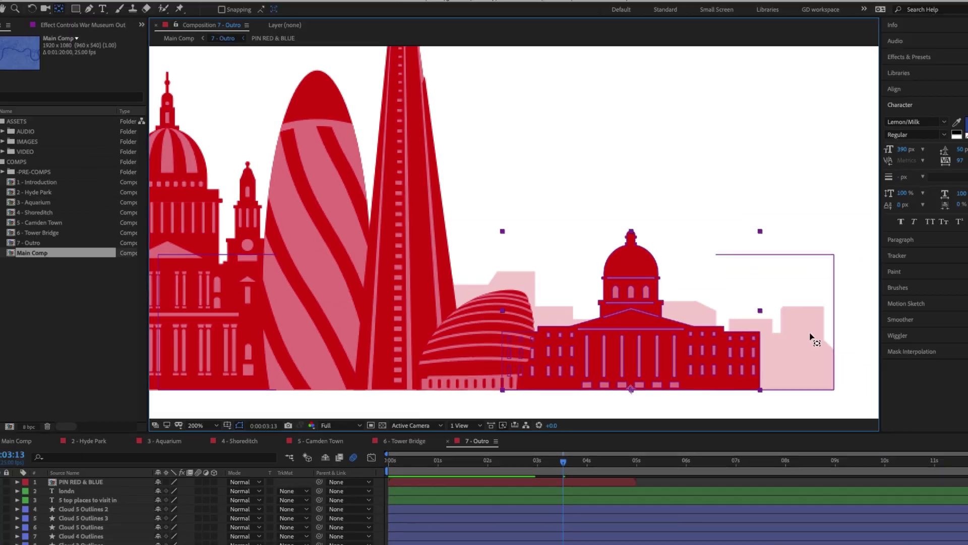
# Move the anchor points of the Buildings Right and London Eye layers to the bottom centre of their artwork.
pyautogui.click(795, 334)
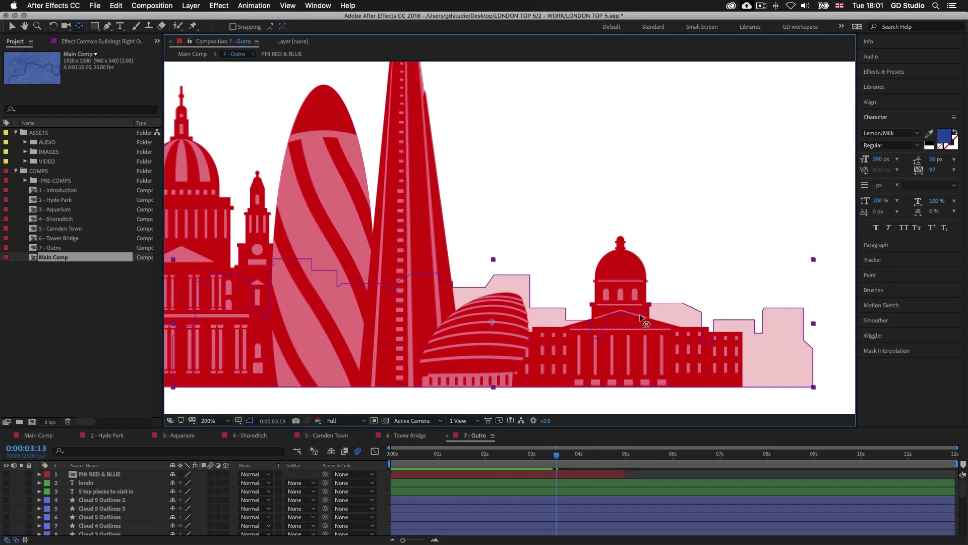
pyautogui.moveTo(493, 323); pyautogui.dragTo(492, 386)
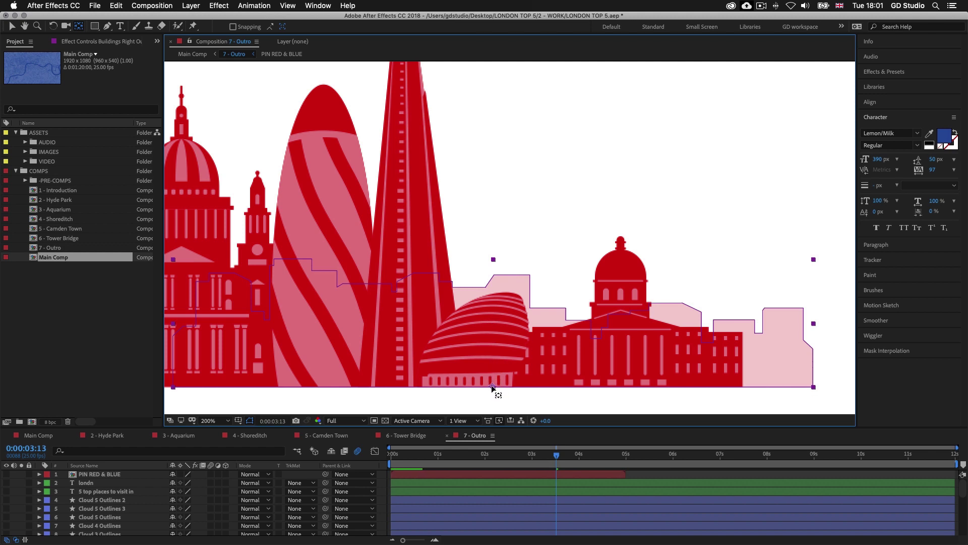
pyautogui.press('space')
pyautogui.moveTo(316, 311); pyautogui.dragTo(536, 293)
pyautogui.hscroll(-15, 333, 300)
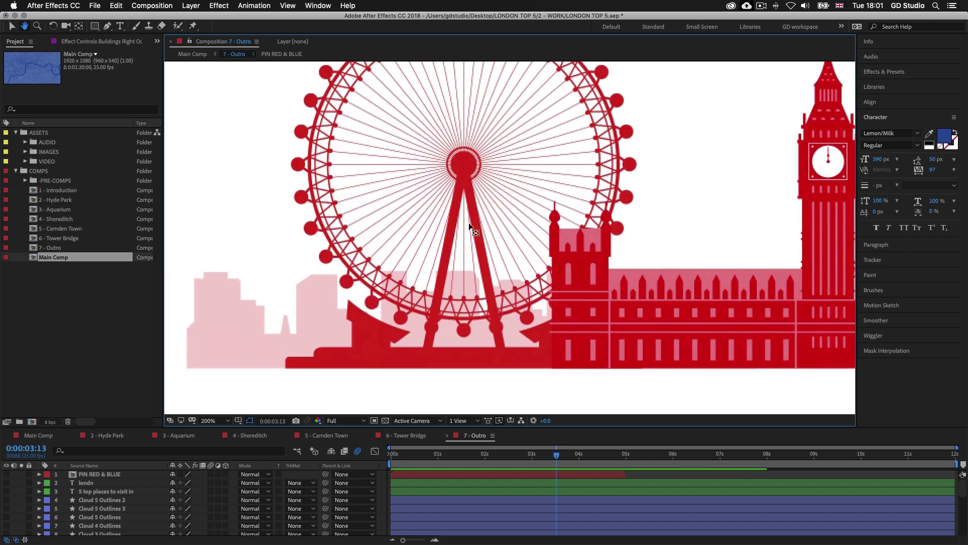
pyautogui.click(469, 221)
pyautogui.moveTo(465, 180); pyautogui.dragTo(460, 371)
# Place the Buildings Left layer's anchor point at its bottom centre, fit the composition in view and return to the Selection tool.
pyautogui.click(276, 324)
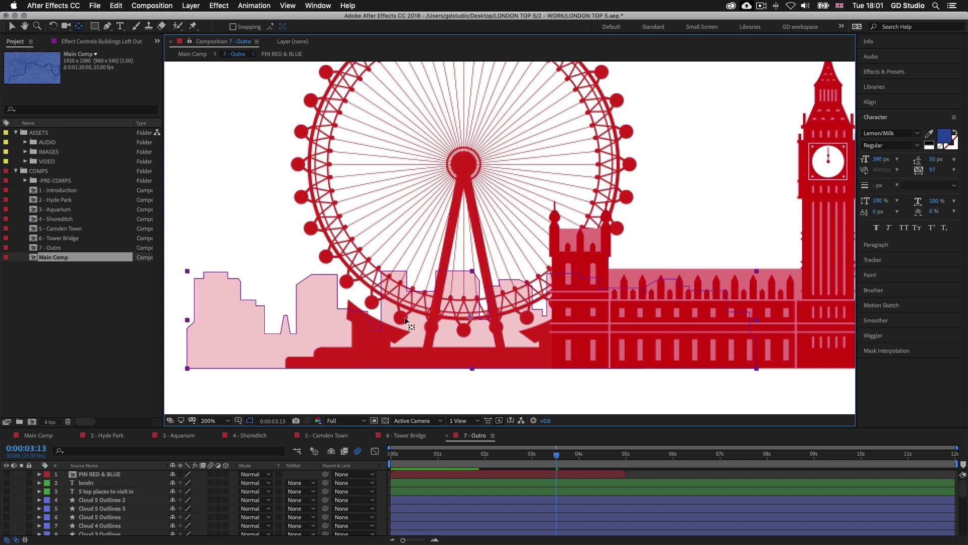
pyautogui.moveTo(470, 315); pyautogui.dragTo(472, 367)
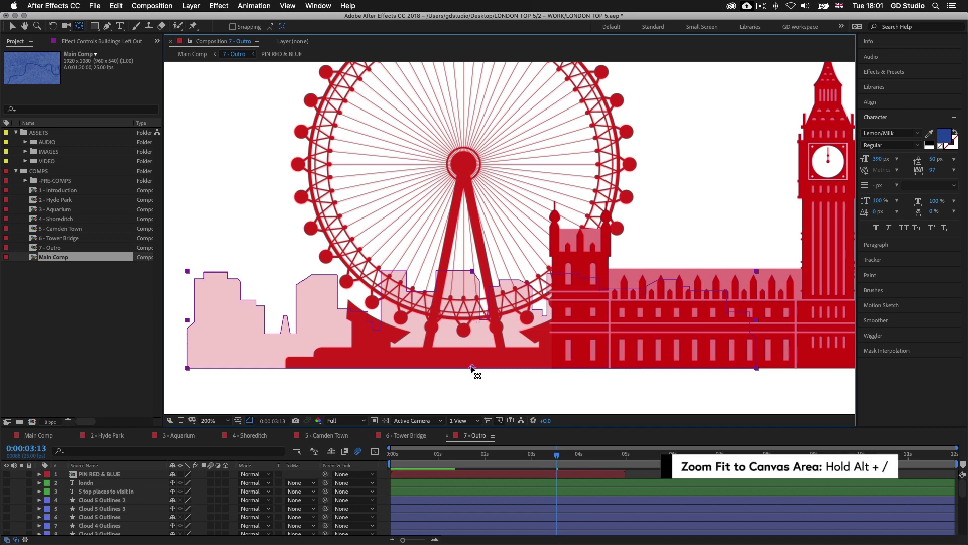
pyautogui.hotkey('alt', '/')
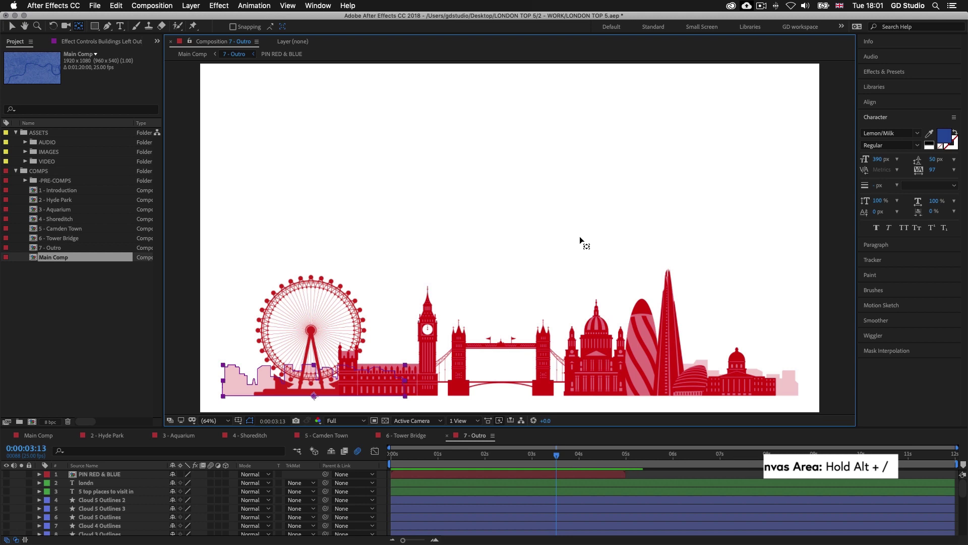
pyautogui.press('v')
pyautogui.click(546, 233)
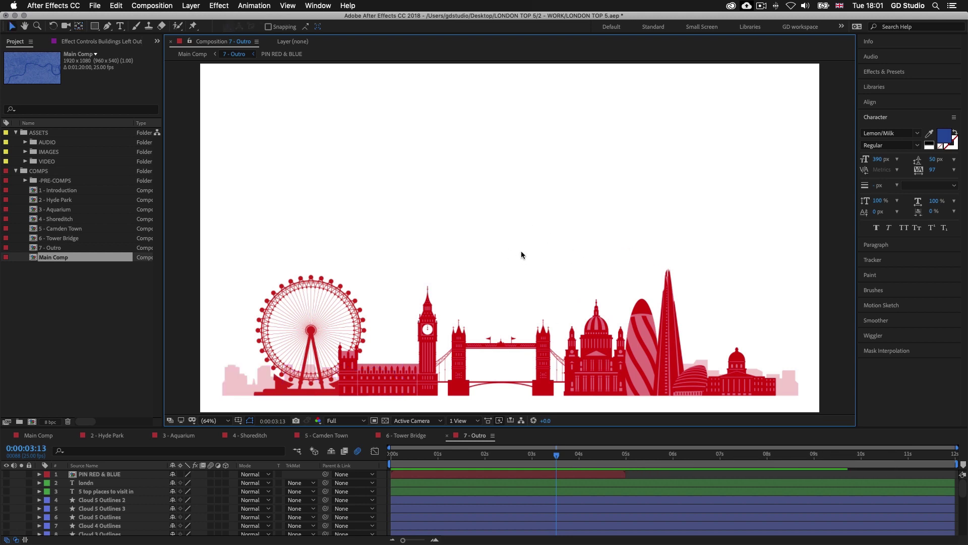
# Check the anchor point positions of individual skyline layers, including Tower Bridge, St Pauls and City Hall.
pyautogui.click(329, 352)
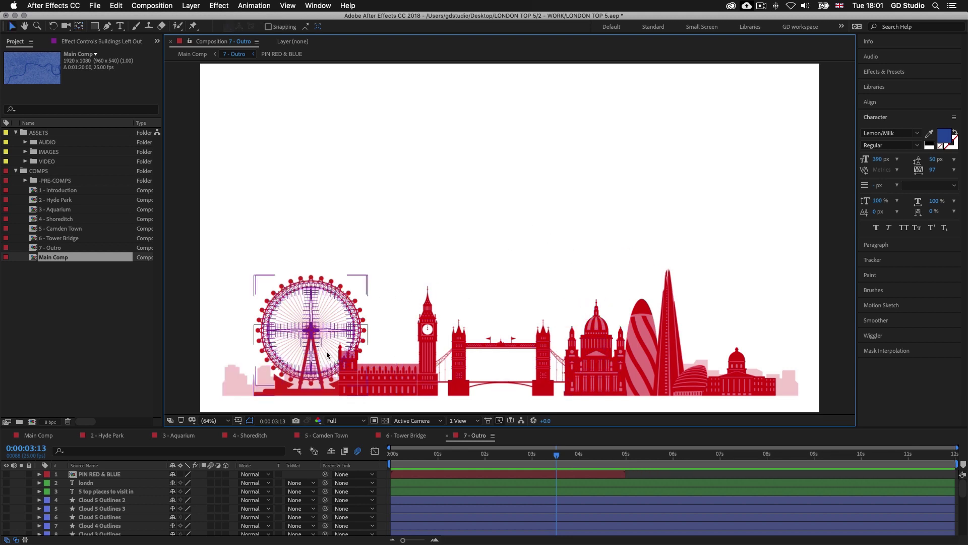
pyautogui.click(398, 376)
pyautogui.click(490, 350)
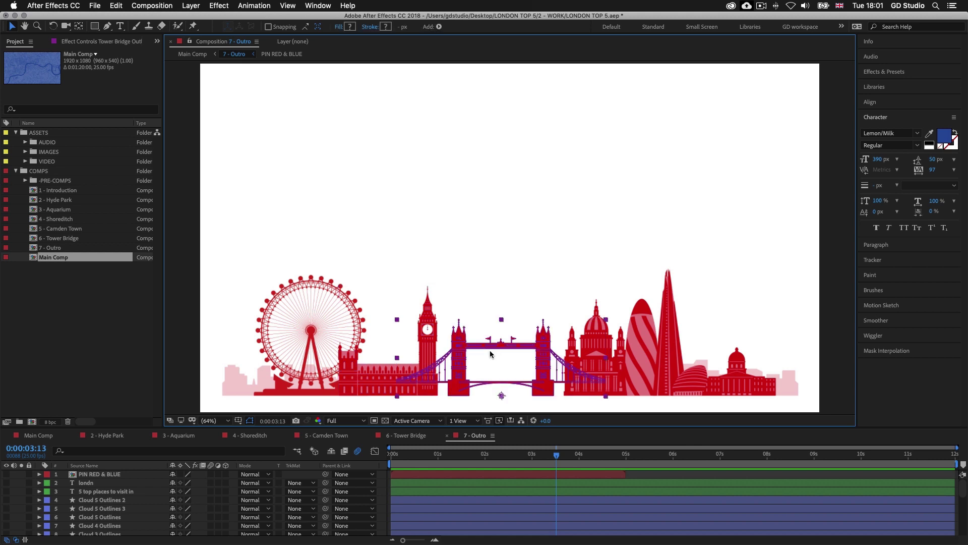
pyautogui.click(616, 357)
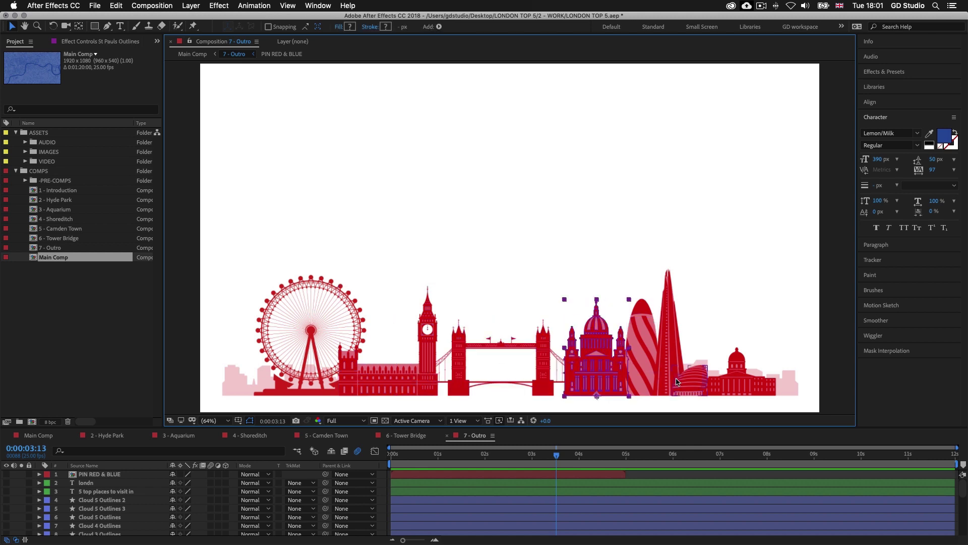
pyautogui.click(691, 380)
pyautogui.click(833, 374)
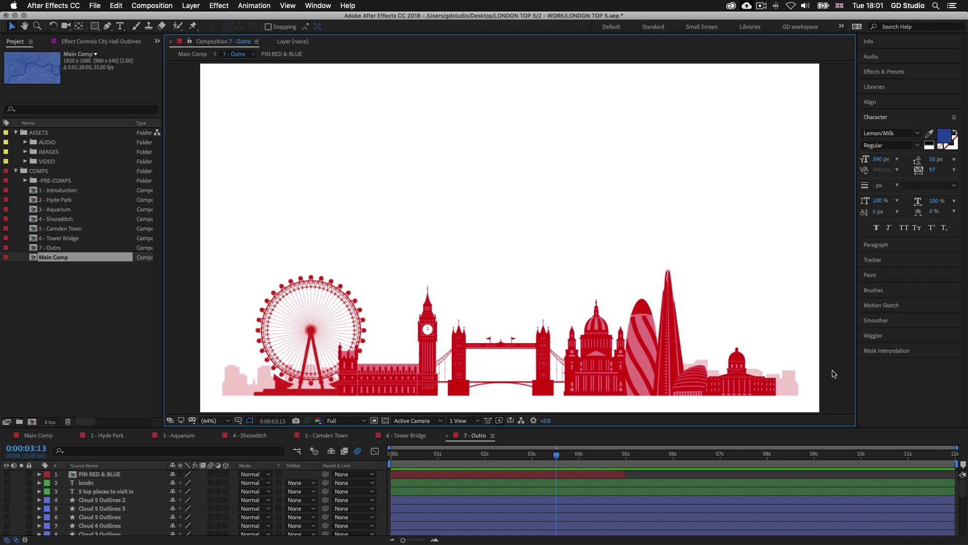
# Enlarge the timeline area to show the building layers and move the current time to 0:00:00:00.
pyautogui.click(725, 427)
pyautogui.moveTo(717, 425); pyautogui.dragTo(715, 358)
pyautogui.scroll(-4, 626, 498)
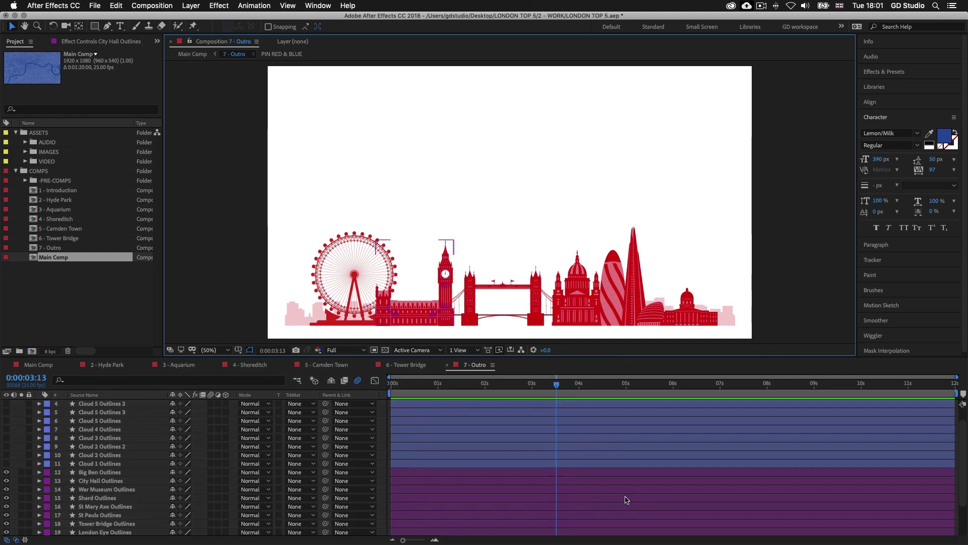
pyautogui.click(411, 386)
pyautogui.moveTo(389, 386); pyautogui.dragTo(388, 385)
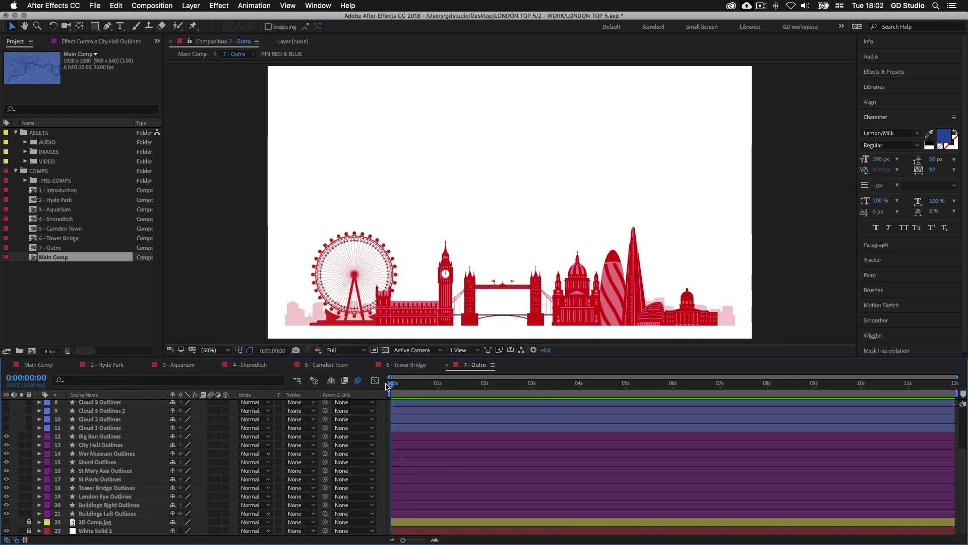
# Reveal the Scale properties of all layers from Big Ben Outlines to Buildings Left Outlines and add Scale keyframes at 0:00:00:00.
pyautogui.click(404, 437)
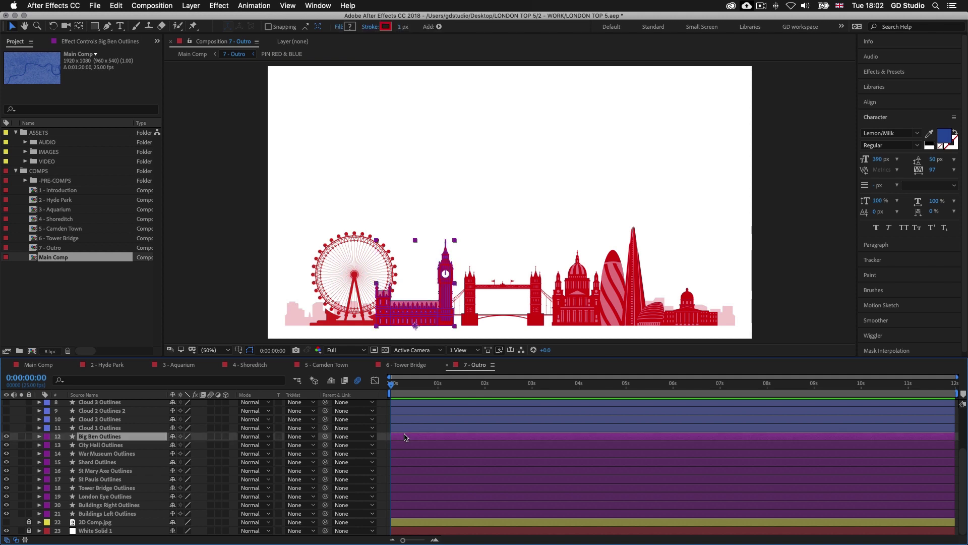
pyautogui.keyDown('shift'); pyautogui.click(418, 514); pyautogui.keyUp('shift')
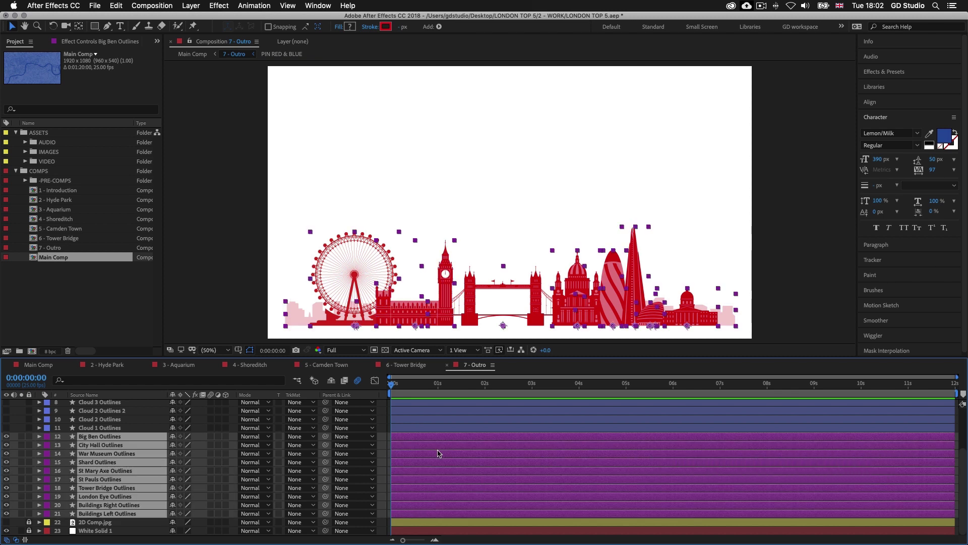
pyautogui.press('s')
pyautogui.scroll(-2, 444, 450)
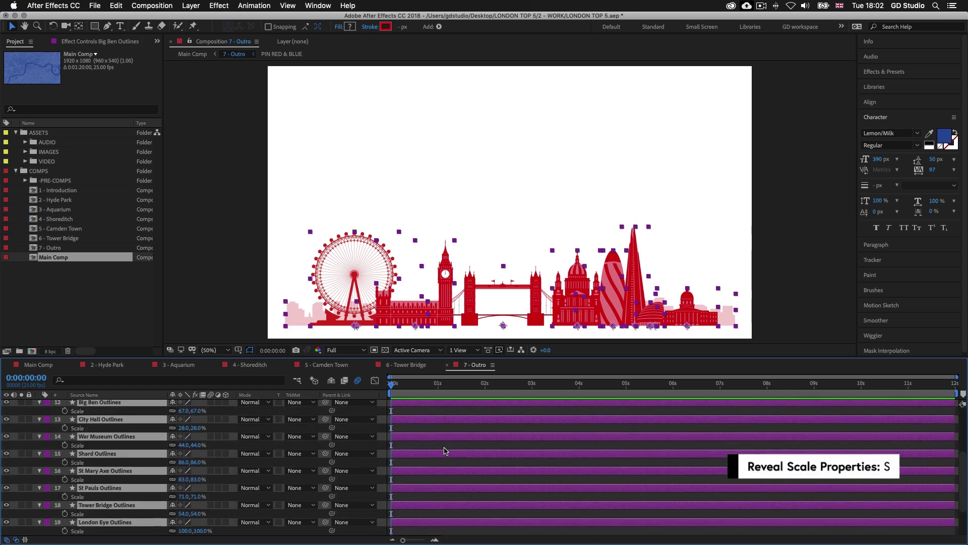
pyautogui.scroll(1, 444, 450)
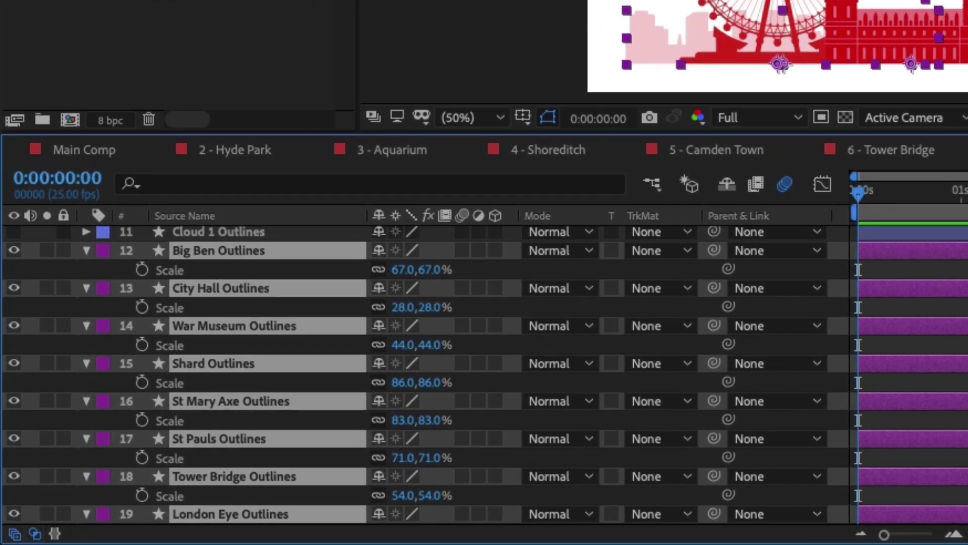
pyautogui.click(141, 270)
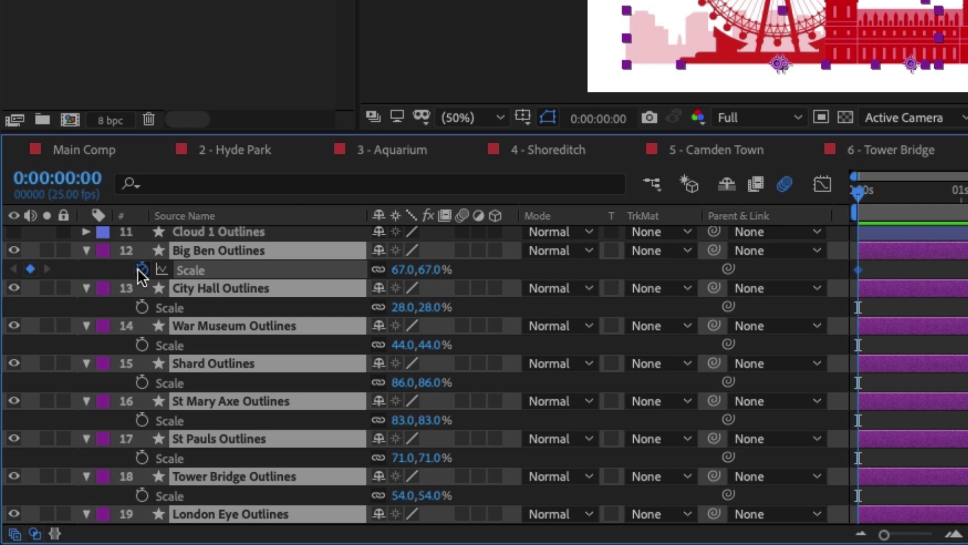
pyautogui.hotkey('alt', 'shift', 's')
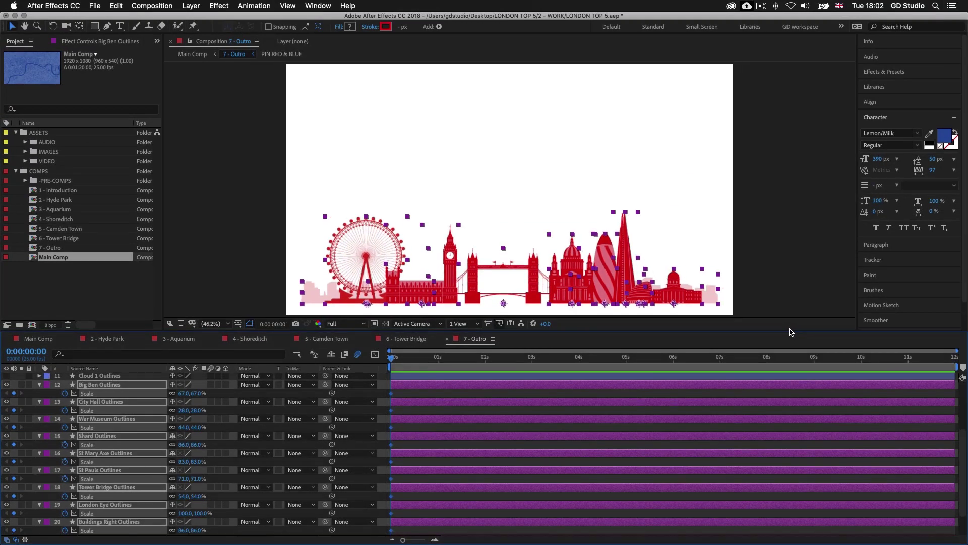
pyautogui.moveTo(790, 331); pyautogui.dragTo(790, 323)
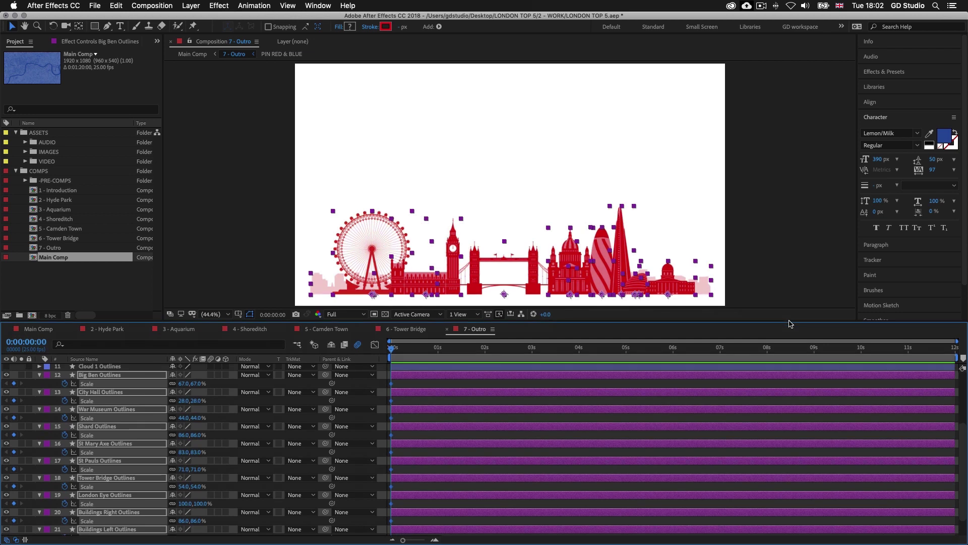
# Add a second Scale keyframe to all the building layers at 0:00:00:13.
pyautogui.moveTo(396, 350); pyautogui.dragTo(417, 351)
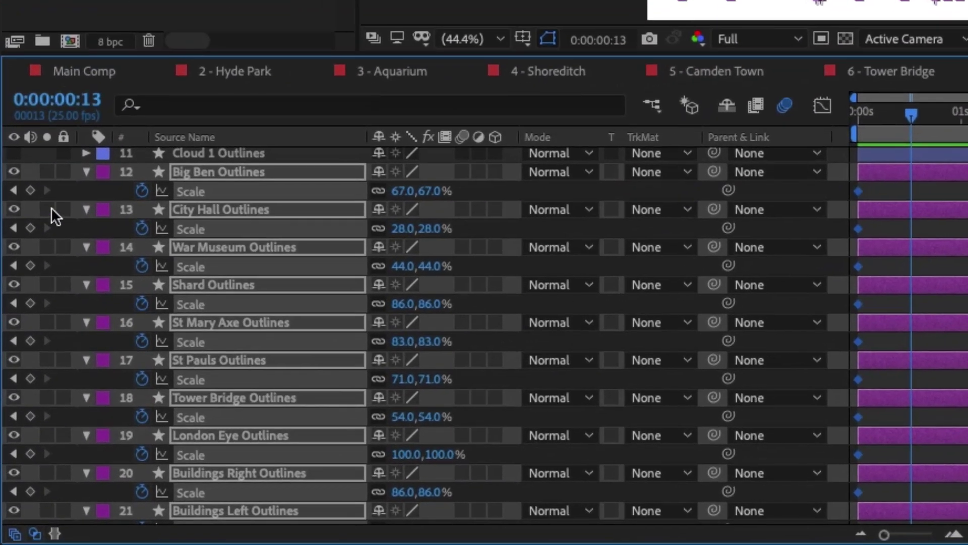
pyautogui.click(30, 190)
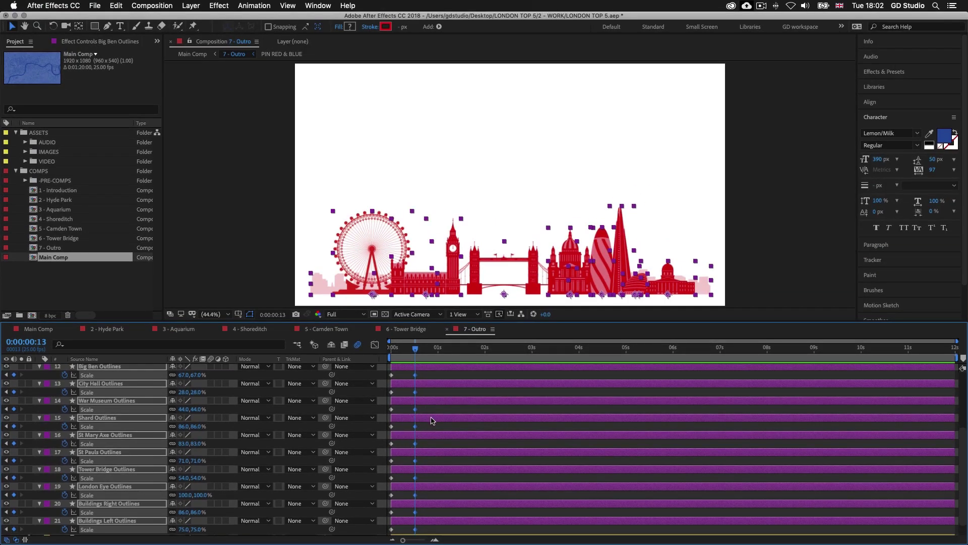
pyautogui.scroll(1, 426, 418)
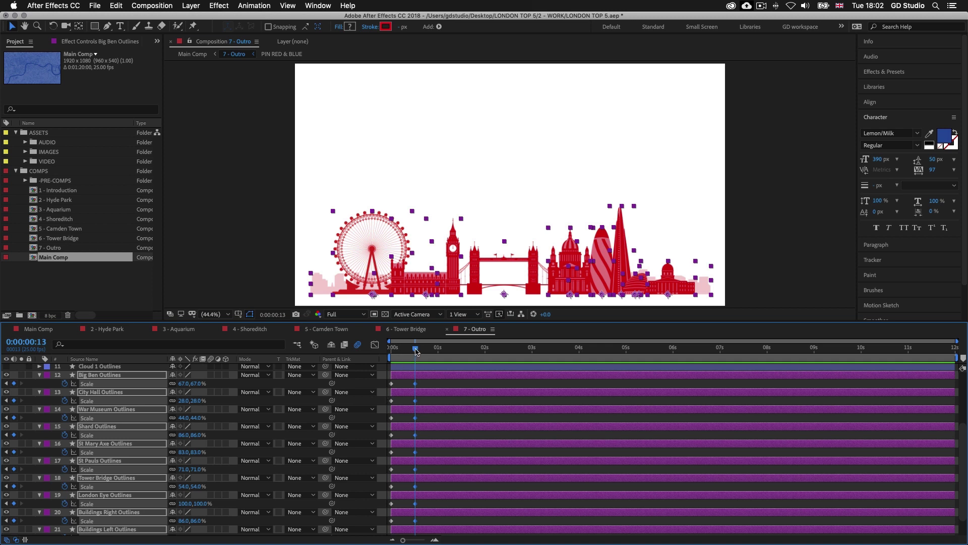
# Go back to 0:00:00:00, unlink the Scale proportions of all ten building layers and deselect everything.
pyautogui.click(393, 353)
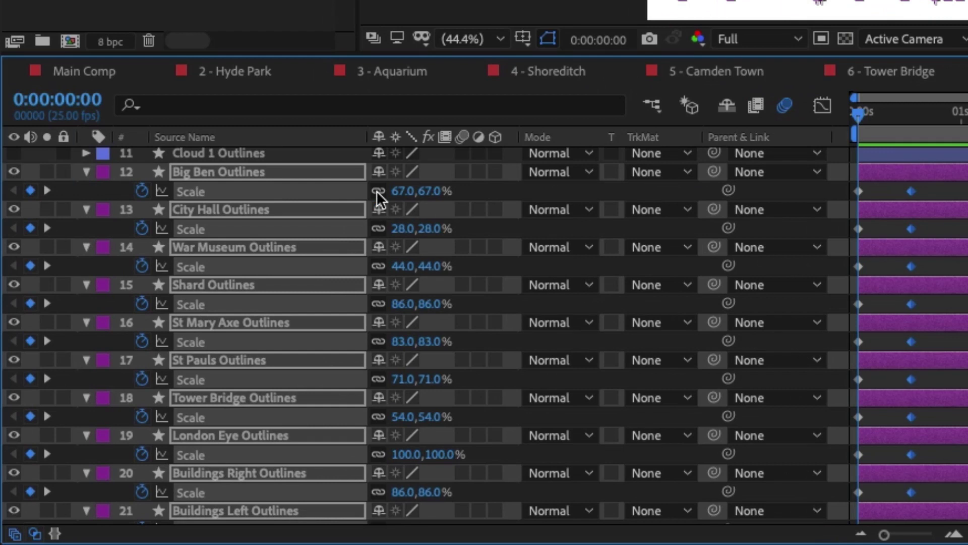
pyautogui.click(376, 191)
pyautogui.click(377, 490)
pyautogui.scroll(-3, 409, 391)
pyautogui.click(375, 471)
pyautogui.scroll(2, 494, 352)
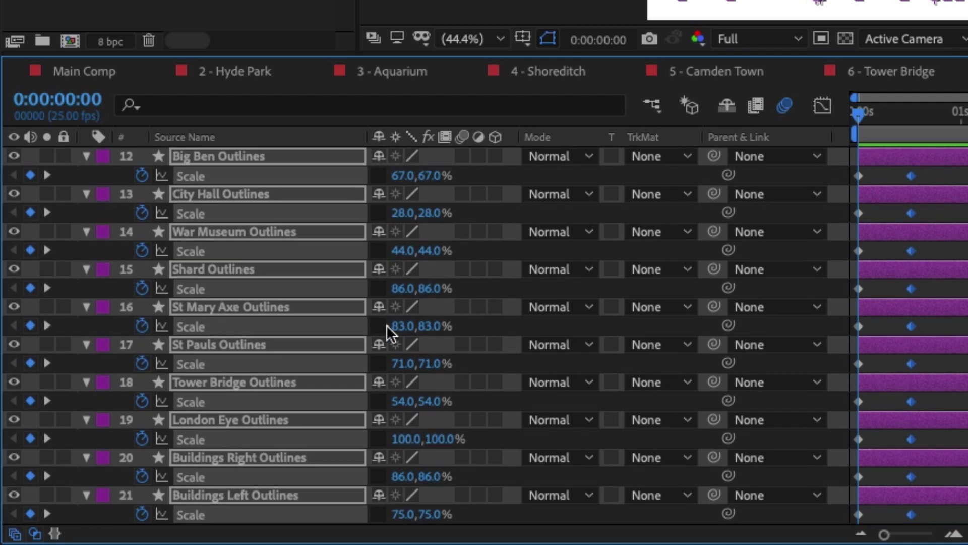
pyautogui.scroll(-2, 495, 279)
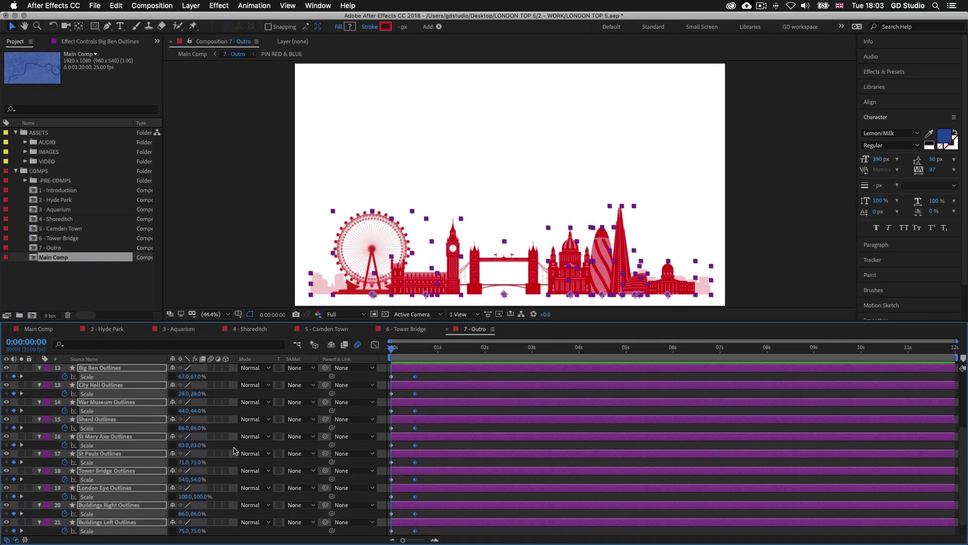
pyautogui.scroll(3, 513, 339)
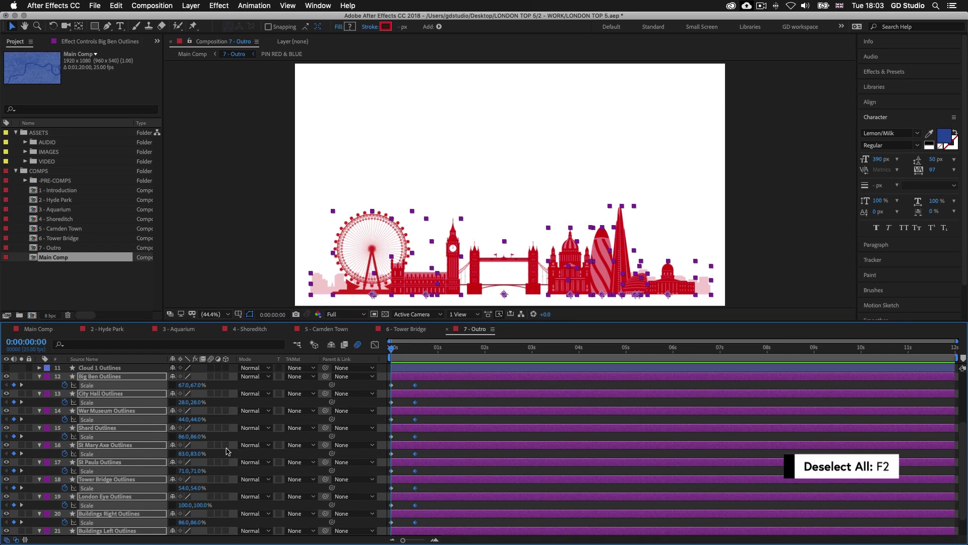
pyautogui.press('F2')
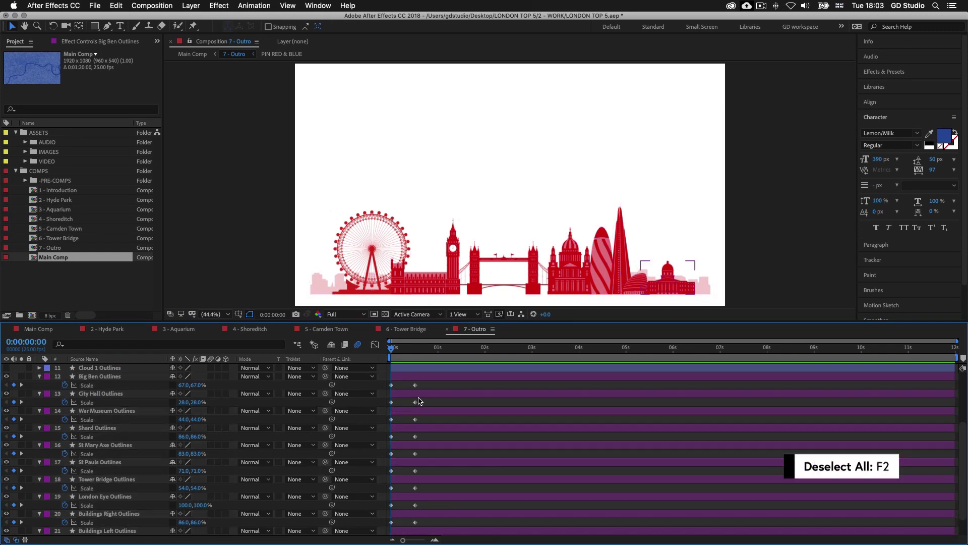
# Set the vertical scale of Big Ben Outlines to 0% at the first keyframe.
pyautogui.click(420, 378)
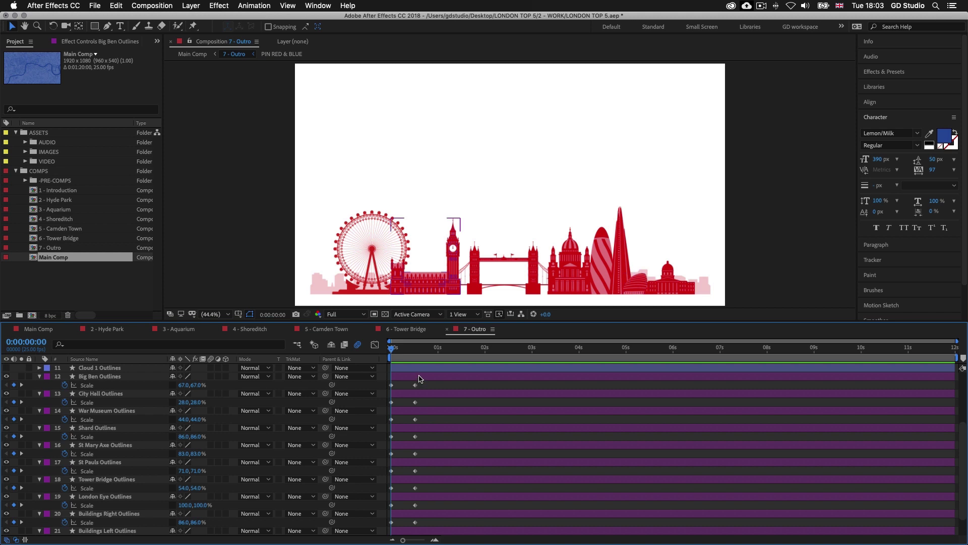
pyautogui.click(420, 378)
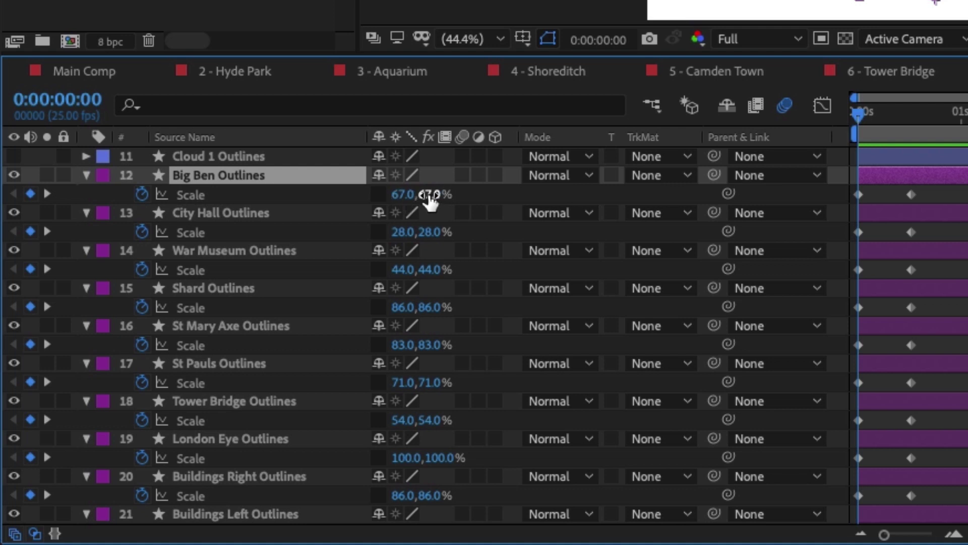
pyautogui.click(428, 194)
pyautogui.write('0')
pyautogui.press('Return')
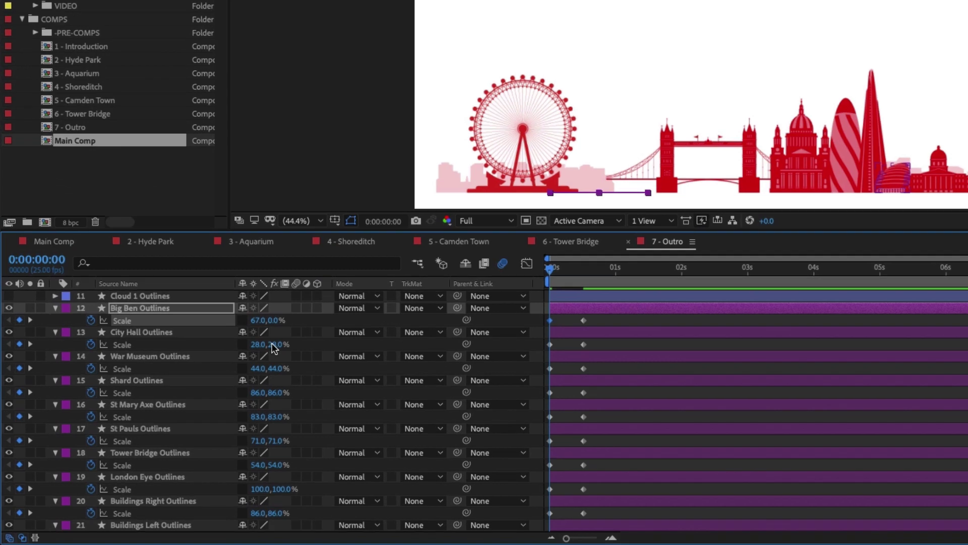
# Set the vertical scale of City Hall Outlines to 0% at the first keyframe.
pyautogui.click(273, 345)
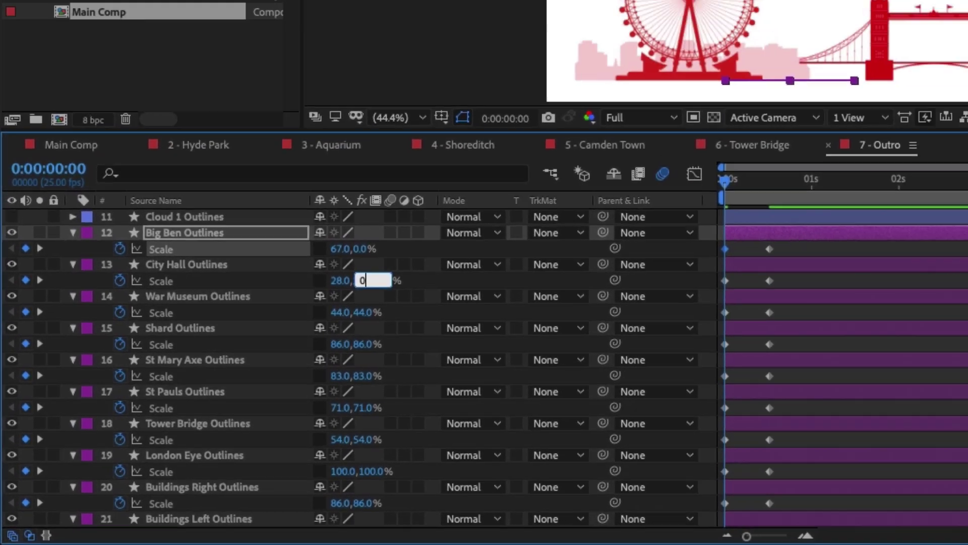
pyautogui.write('0')
pyautogui.press('Return')
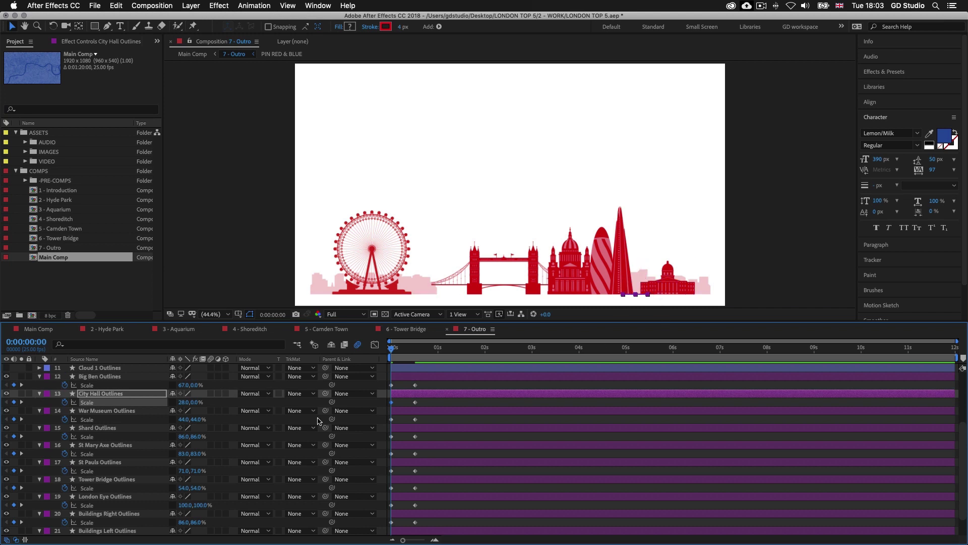
# Set the vertical scale of War Museum Outlines to 0% at the first keyframe.
pyautogui.click(195, 419)
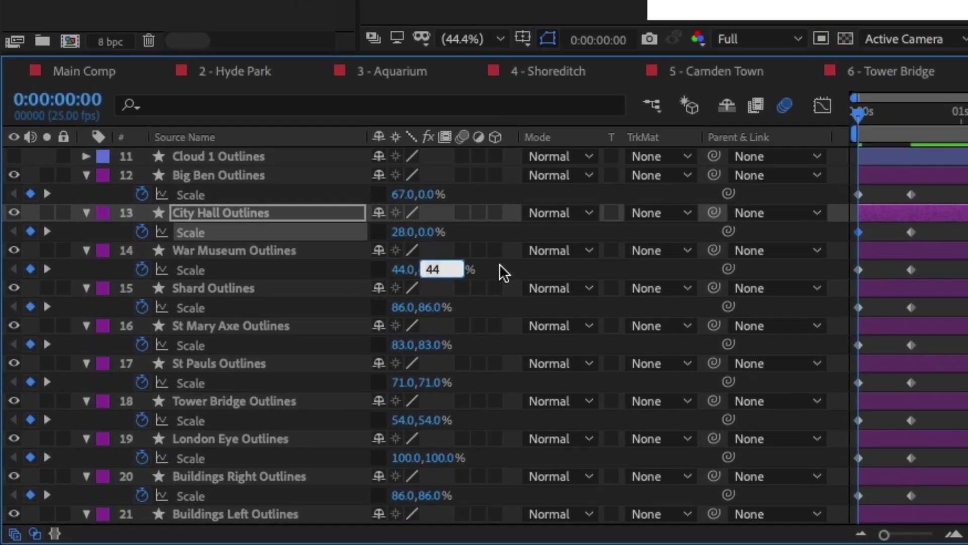
pyautogui.write('0')
pyautogui.press('Return')
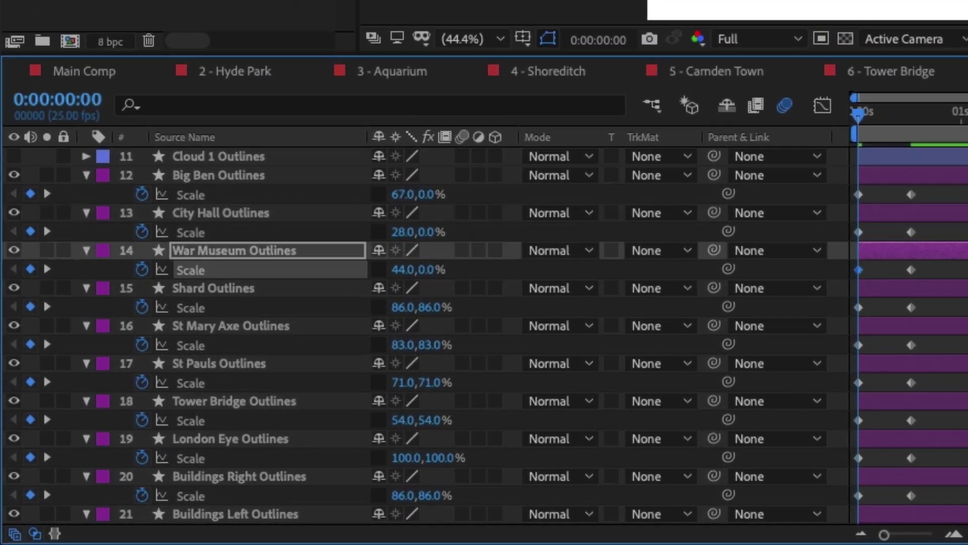
# Set the vertical scale of Shard, St Mary Axe and St Pauls Outlines to 0% at the first keyframe.
pyautogui.click(441, 306)
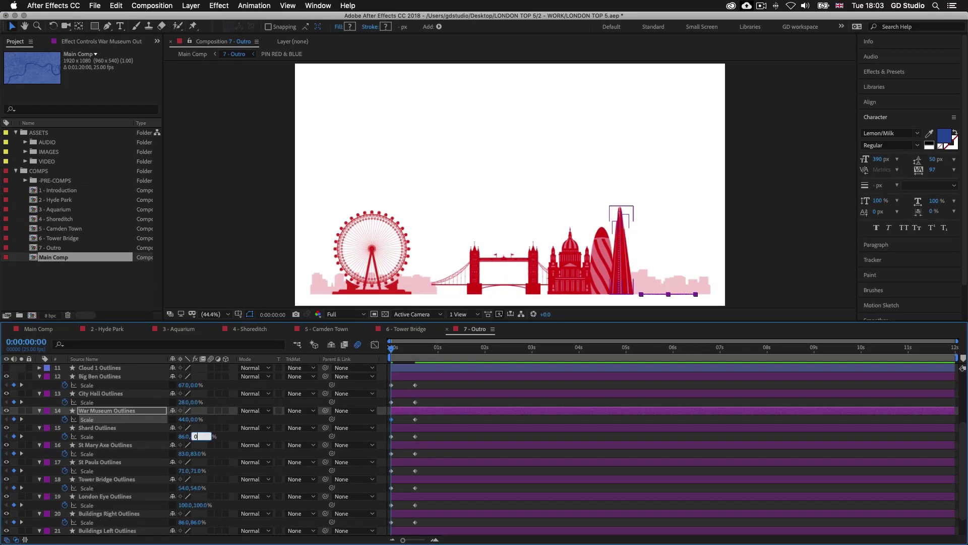
pyautogui.write('0')
pyautogui.press('Return')
pyautogui.click(197, 453)
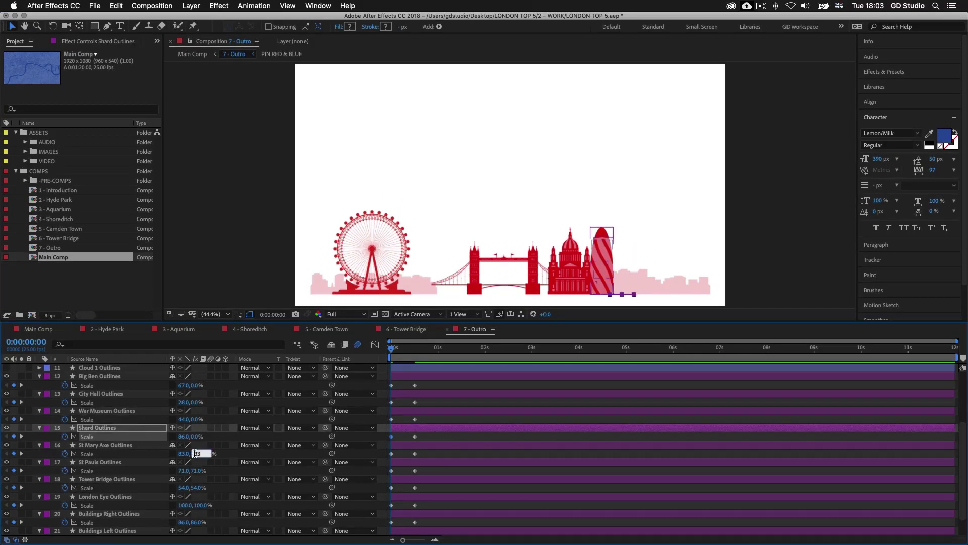
pyautogui.press('Return')
pyautogui.click(198, 471)
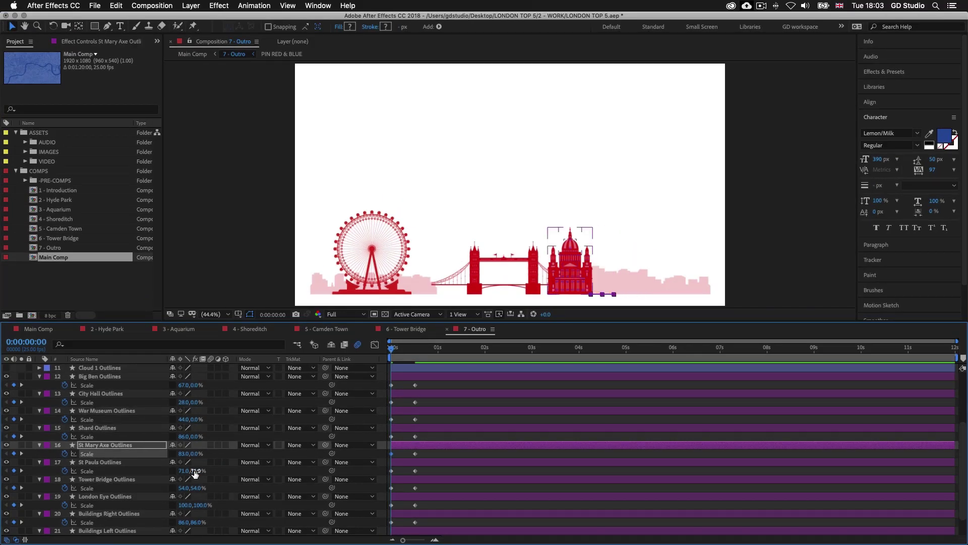
pyautogui.press('Return')
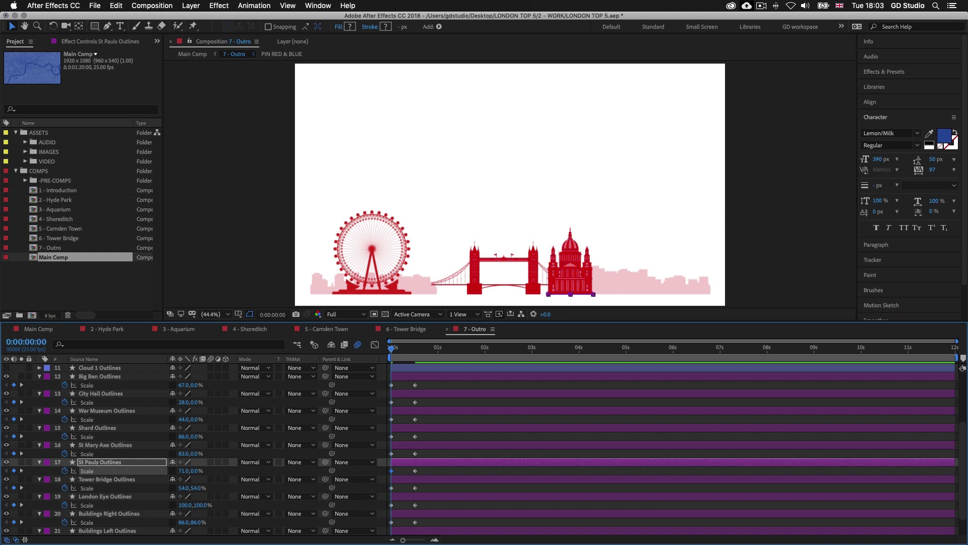
# Set the vertical scale of Tower Bridge Outlines and London Eye Outlines to 0% at the first keyframe.
pyautogui.click(196, 488)
pyautogui.write('0')
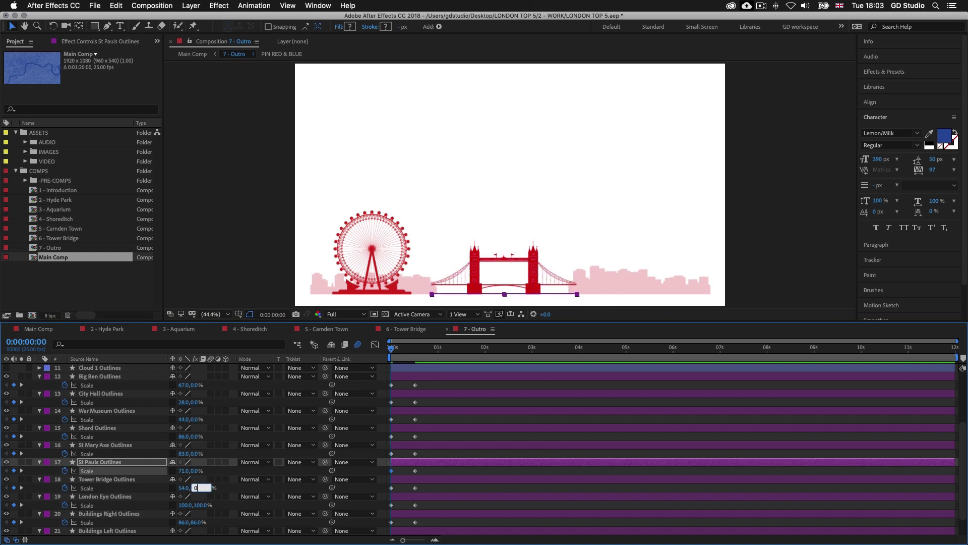
pyautogui.press('Return')
pyautogui.click(200, 505)
pyautogui.write('0')
pyautogui.press('Return')
# Set the vertical scale of Buildings Right Outlines and Buildings Left Outlines to 0% at the first keyframe.
pyautogui.click(196, 522)
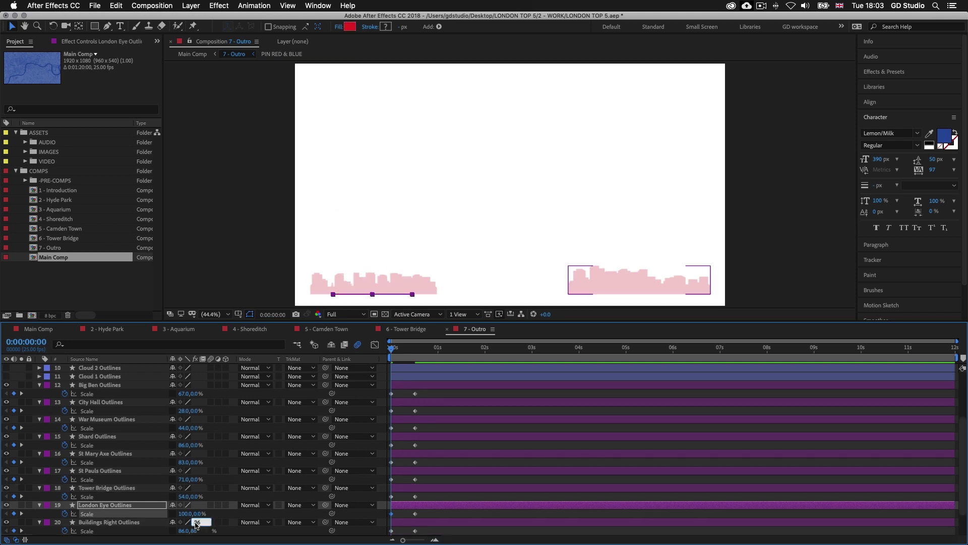
pyautogui.write('0')
pyautogui.press('Return')
pyautogui.scroll(-2, 196, 514)
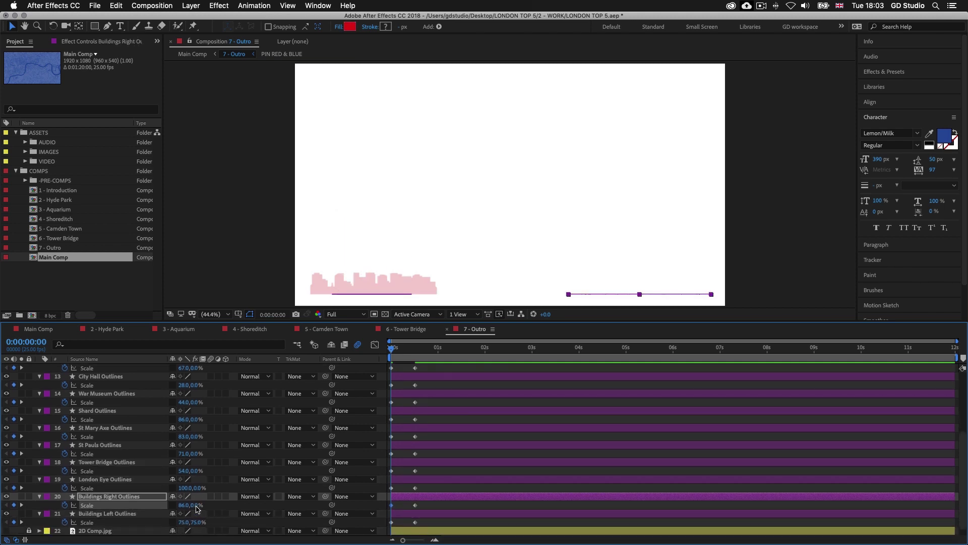
pyautogui.click(196, 513)
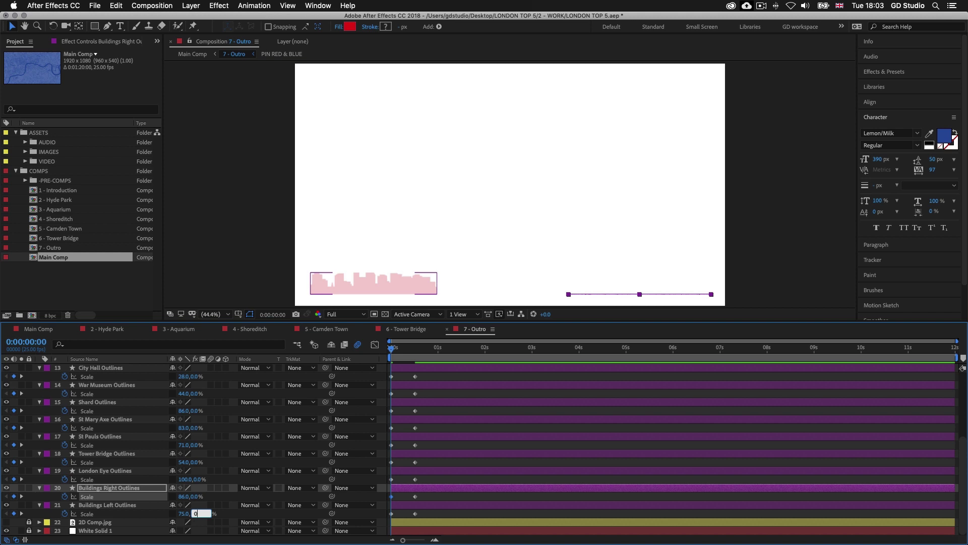
pyautogui.write('0')
pyautogui.press('Return')
# Preview the growth animation, set the preview resolution to Half and deselect the layer.
pyautogui.press('space')
pyautogui.moveTo(428, 352)
pyautogui.mouseDown()
pyautogui.moveTo(389, 352)
pyautogui.moveTo(436, 353)
pyautogui.moveTo(389, 354)
pyautogui.moveTo(418, 354)
pyautogui.mouseUp()
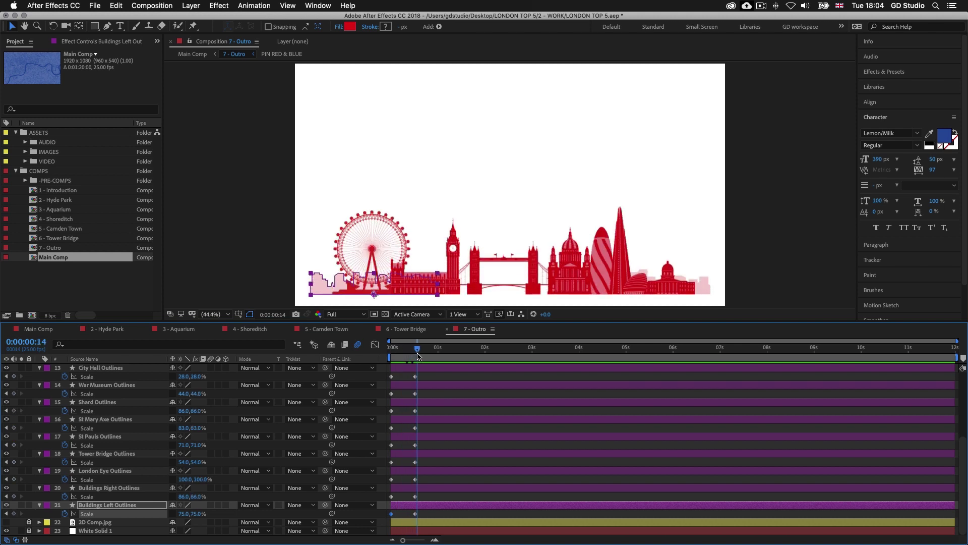
pyautogui.click(354, 316)
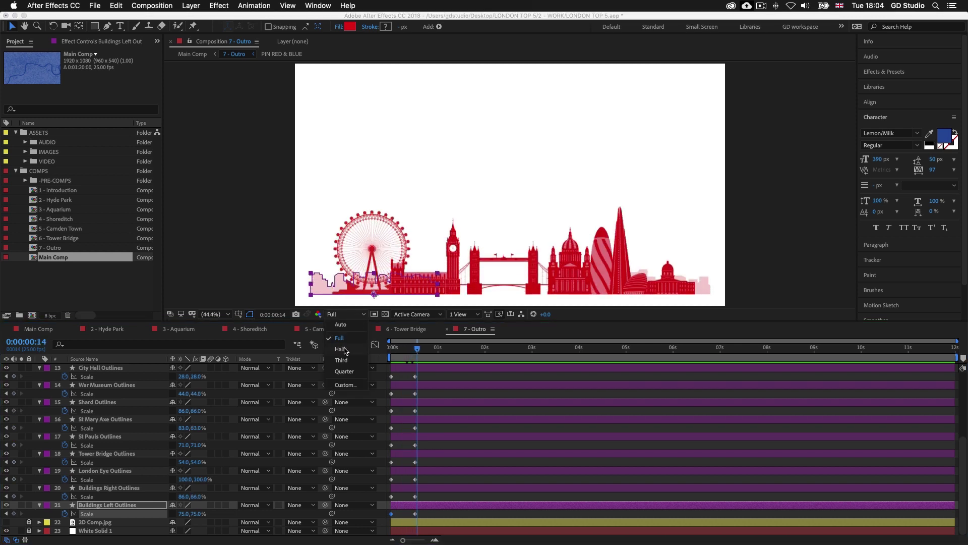
pyautogui.click(345, 350)
pyautogui.click(431, 377)
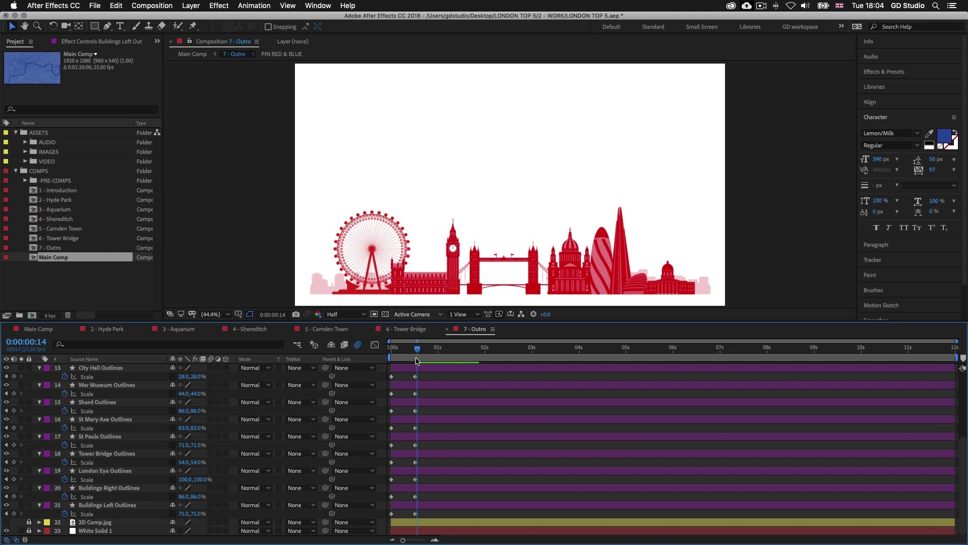
# Scrub between the two Scale keyframes to review all the buildings growing together.
pyautogui.moveTo(405, 351)
pyautogui.mouseDown()
pyautogui.moveTo(388, 352)
pyautogui.moveTo(416, 352)
pyautogui.mouseUp()
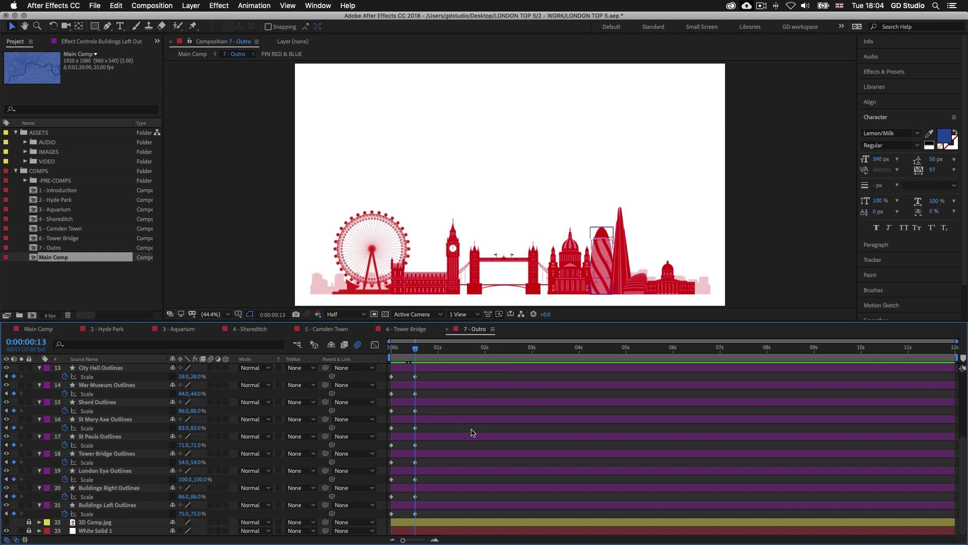
pyautogui.scroll(2, 583, 435)
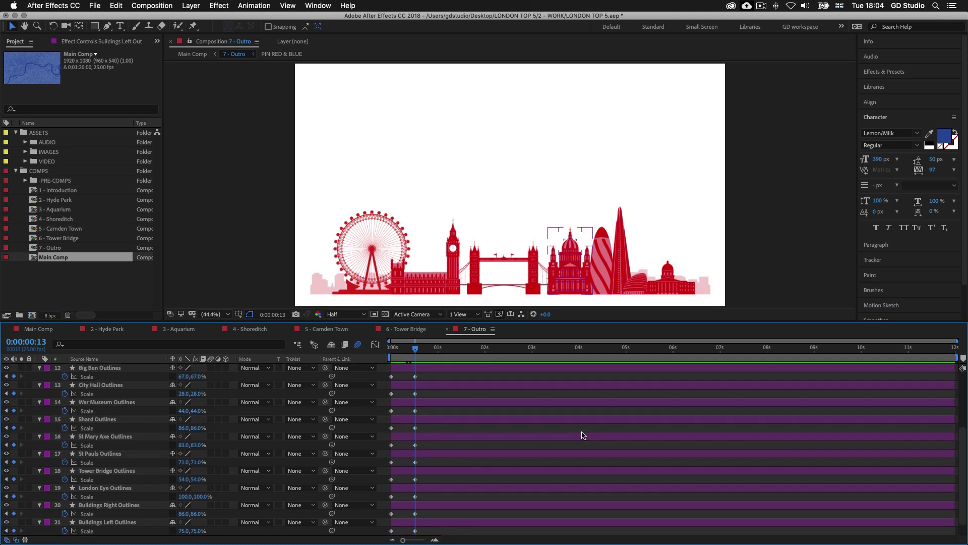
pyautogui.scroll(1, 525, 427)
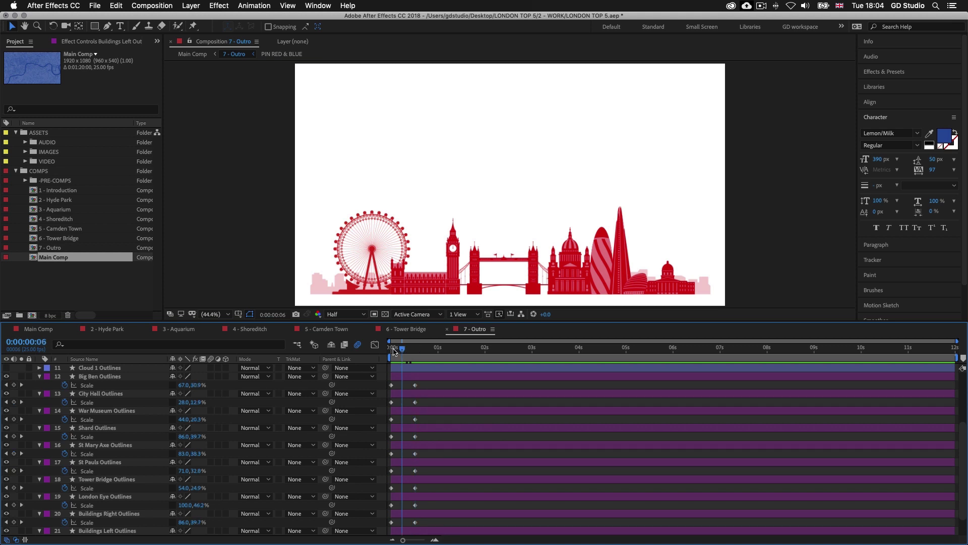
pyautogui.click(388, 350)
pyautogui.moveTo(394, 352); pyautogui.dragTo(417, 351)
# Shift the Big Ben Outlines layer to start at about 7 frames and move the playhead to its first keyframe.
pyautogui.click(439, 389)
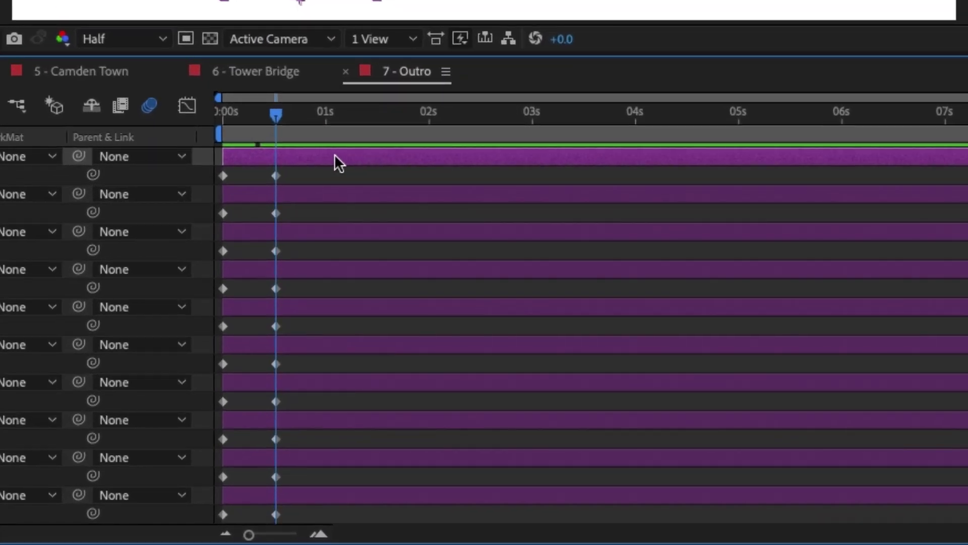
pyautogui.moveTo(335, 155); pyautogui.dragTo(358, 153)
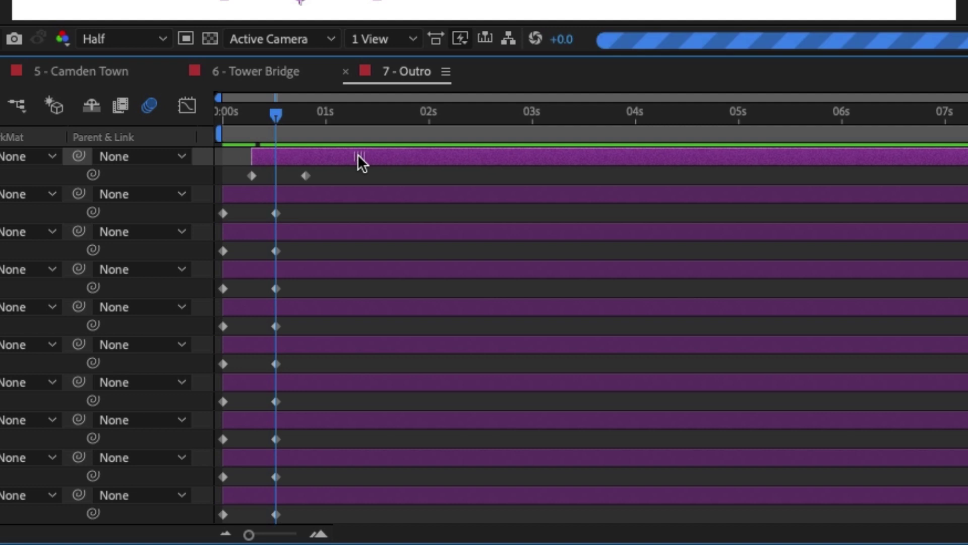
pyautogui.moveTo(271, 114); pyautogui.dragTo(252, 114)
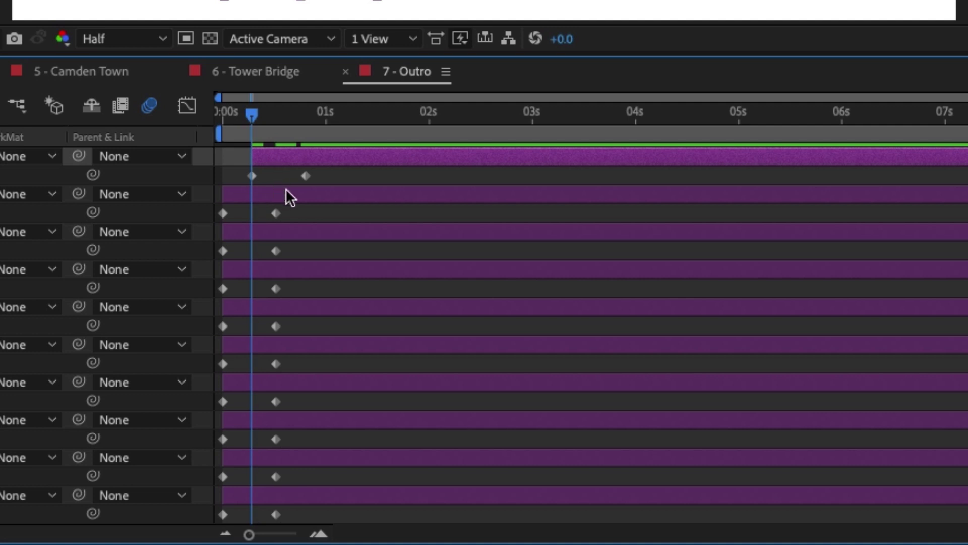
# Shift the City Hall Outlines layer to start at about 13 frames and War Museum Outlines at about 20 frames.
pyautogui.click(288, 201)
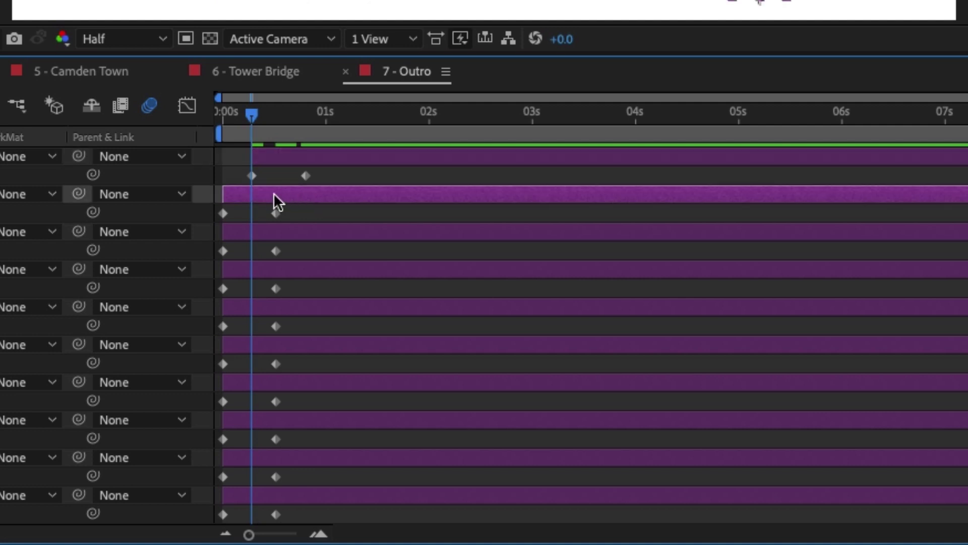
pyautogui.moveTo(271, 193); pyautogui.dragTo(323, 188)
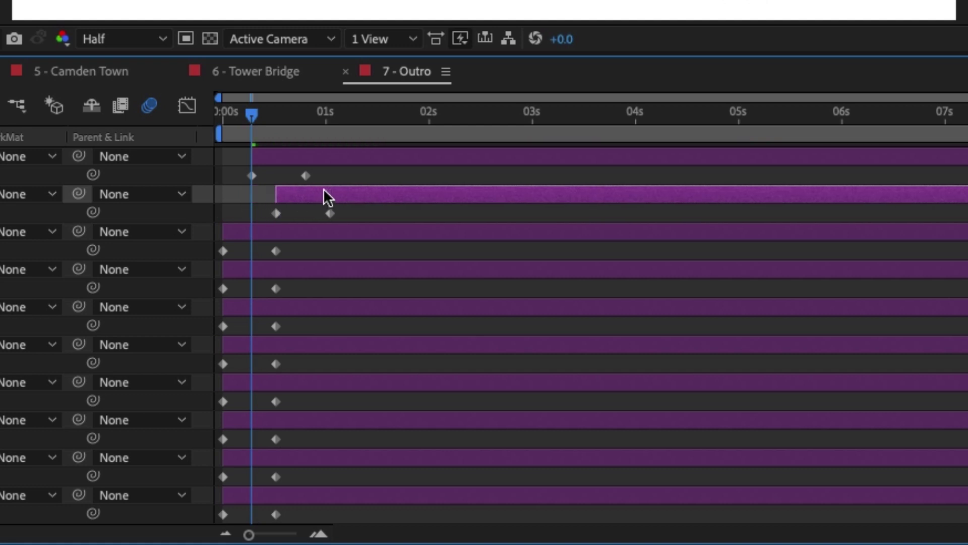
pyautogui.click(296, 228)
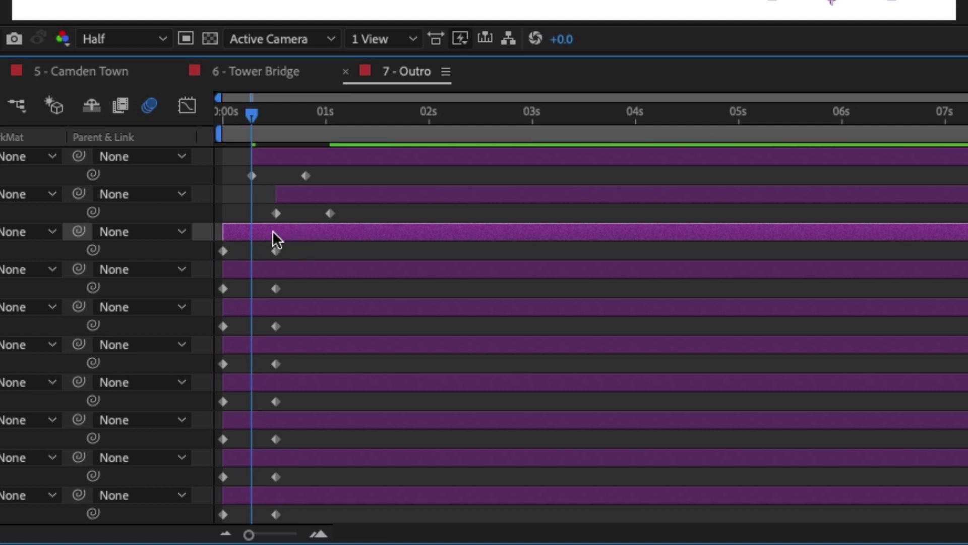
pyautogui.moveTo(271, 229); pyautogui.dragTo(356, 228)
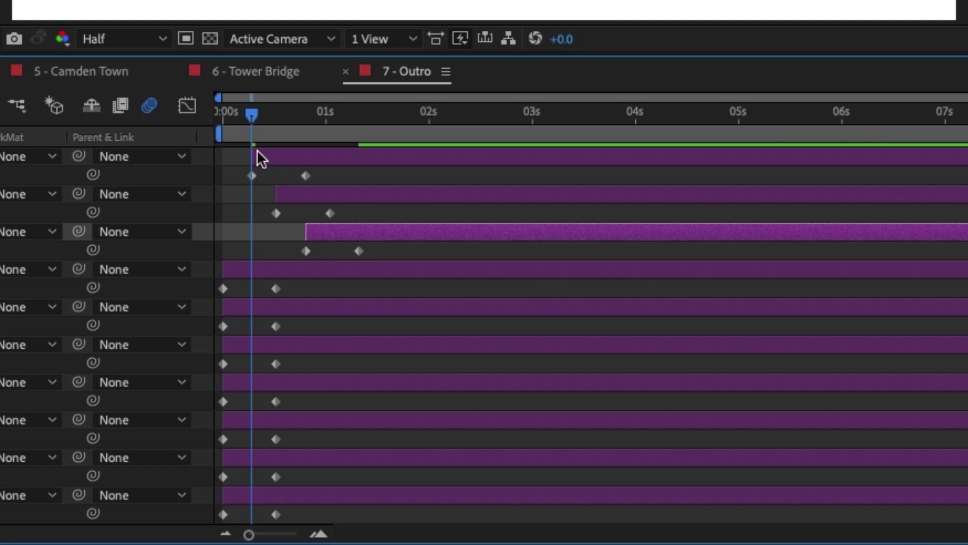
# Shift the Shard Outlines layer to start at about 7 frames and St Pauls Outlines at about 12 frames.
pyautogui.click(297, 271)
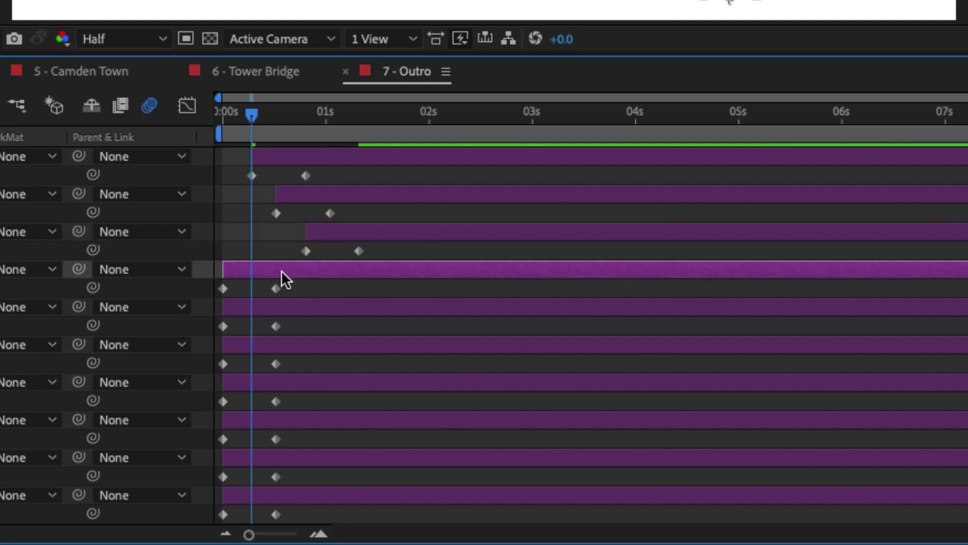
pyautogui.moveTo(279, 270); pyautogui.dragTo(309, 268)
pyautogui.click(293, 302)
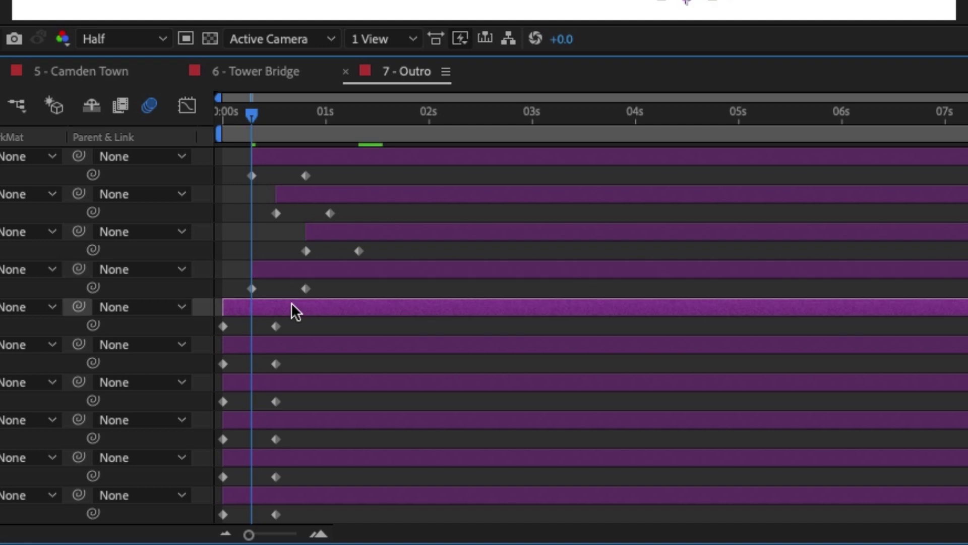
pyautogui.scroll(-1, 315, 343)
pyautogui.click(302, 322)
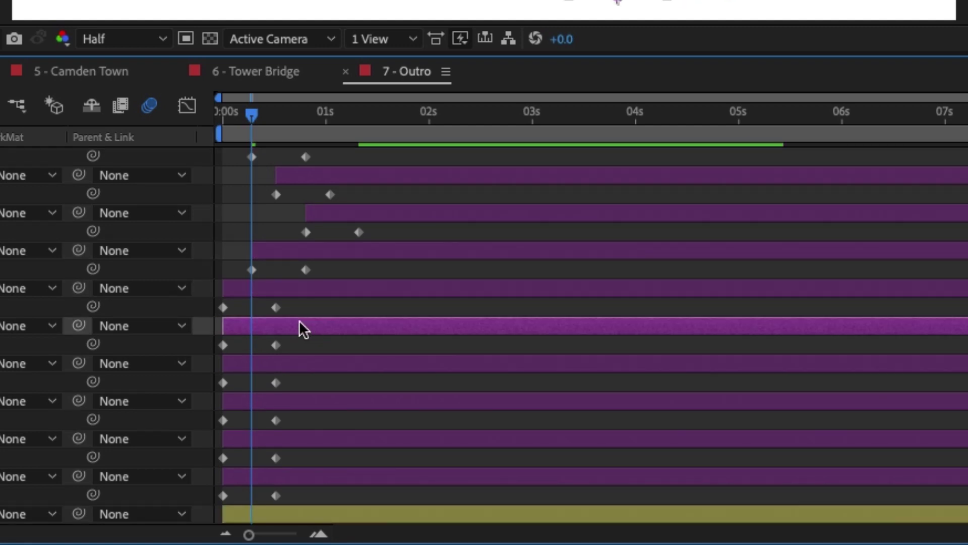
pyautogui.moveTo(295, 324); pyautogui.dragTo(338, 320)
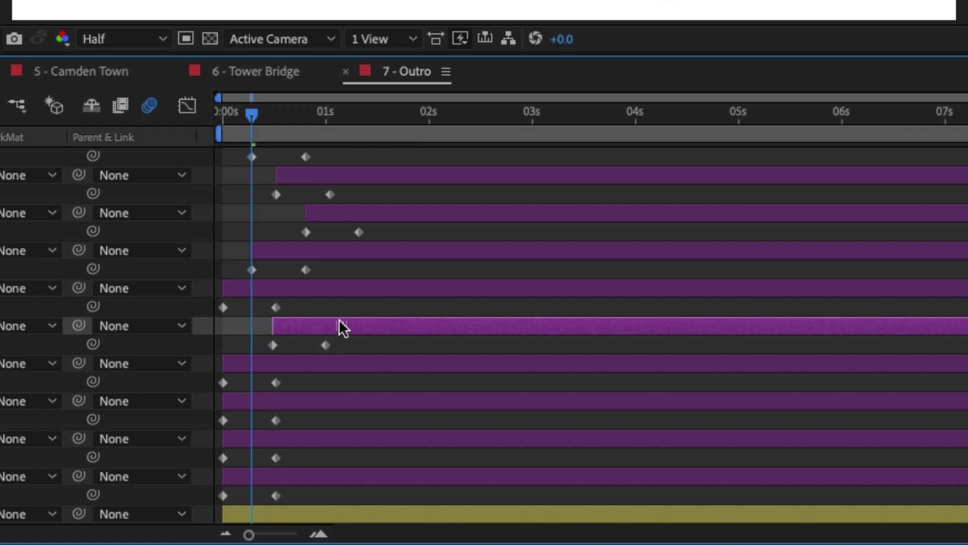
# Shift the Tower Bridge, Buildings Right and Buildings Left Outlines layers to start at about 18 frames.
pyautogui.click(281, 363)
pyautogui.moveTo(289, 361); pyautogui.dragTo(359, 359)
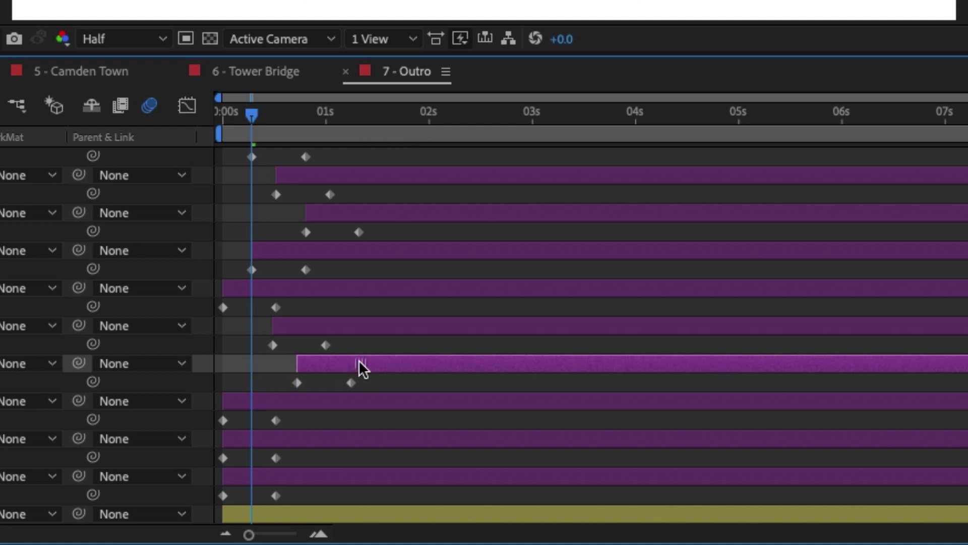
pyautogui.click(322, 401)
pyautogui.click(294, 433)
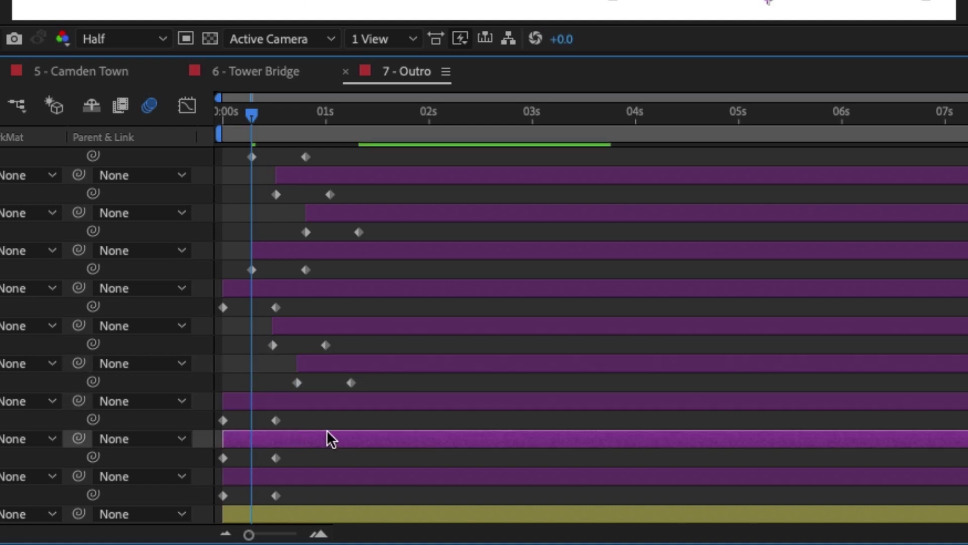
pyautogui.scroll(-1, 327, 429)
pyautogui.keyDown('shift'); pyautogui.click(307, 457); pyautogui.keyUp('shift')
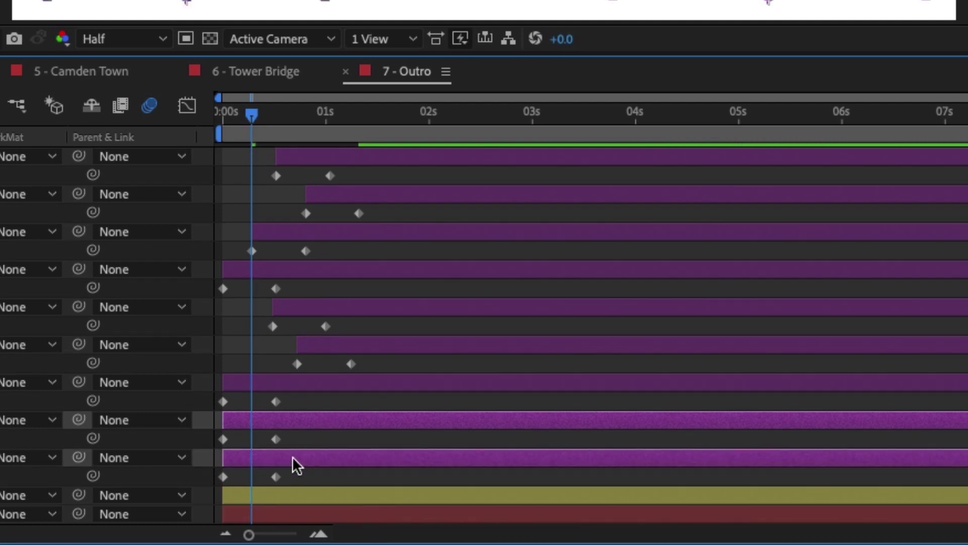
pyautogui.moveTo(292, 456); pyautogui.dragTo(367, 452)
pyautogui.click(335, 346)
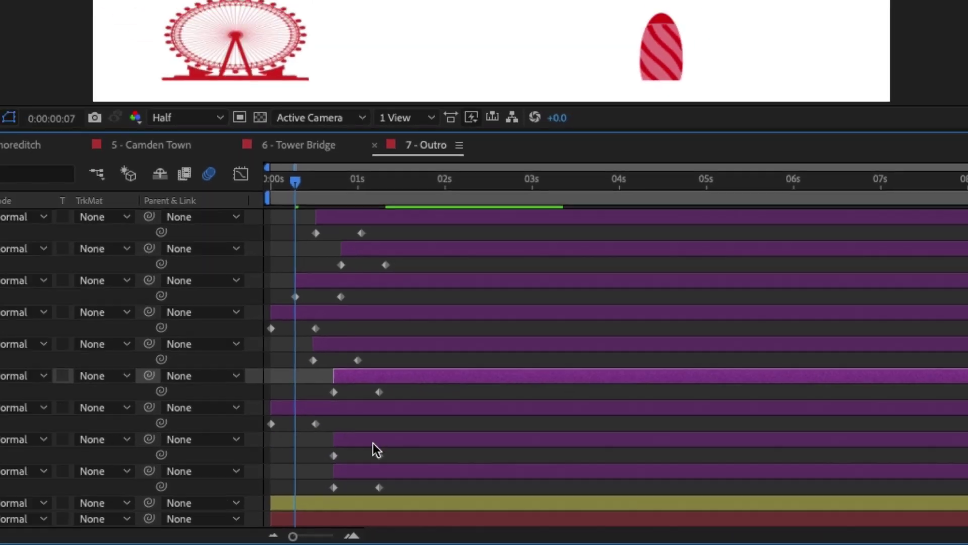
pyautogui.click(345, 421)
pyautogui.click(348, 459)
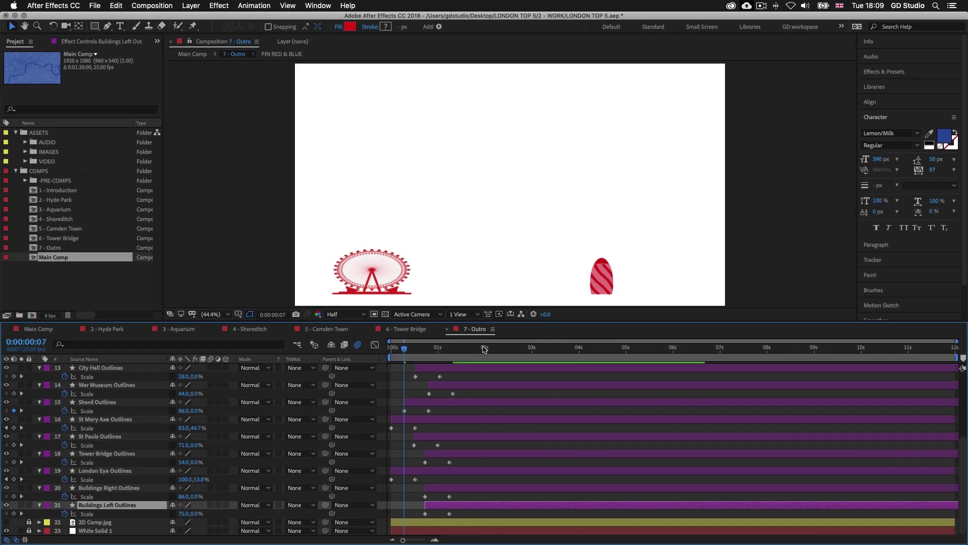
# End the work area at 0:00:02:00 and preview the staggered skyline animation from the first frame.
pyautogui.click(486, 348)
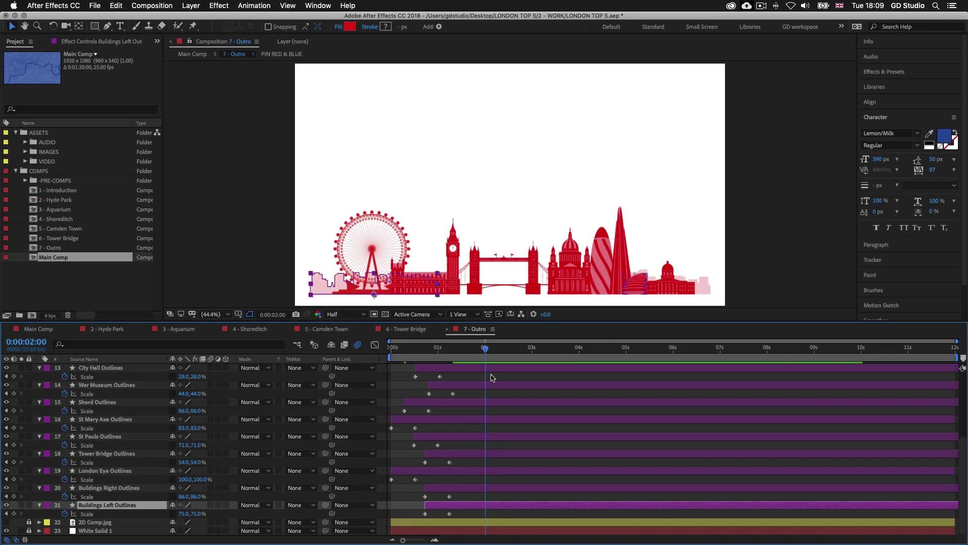
pyautogui.press('n')
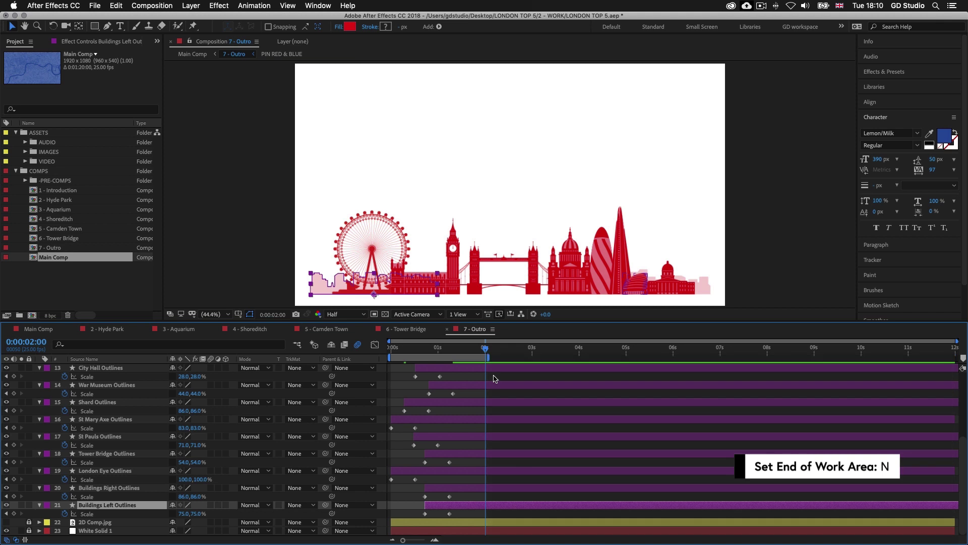
pyautogui.scroll(2, 502, 381)
pyautogui.scroll(-2, 502, 381)
pyautogui.scroll(2, 502, 381)
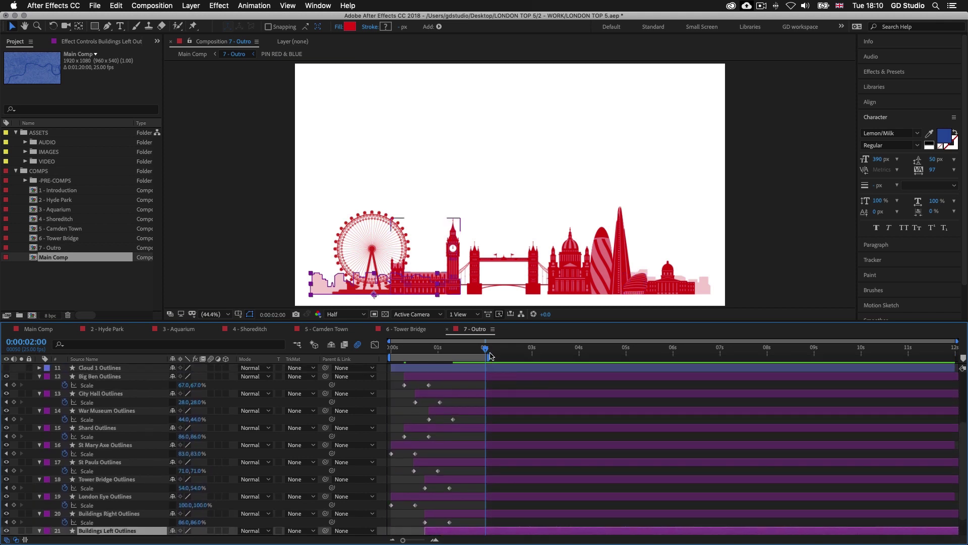
pyautogui.moveTo(444, 350); pyautogui.dragTo(382, 350)
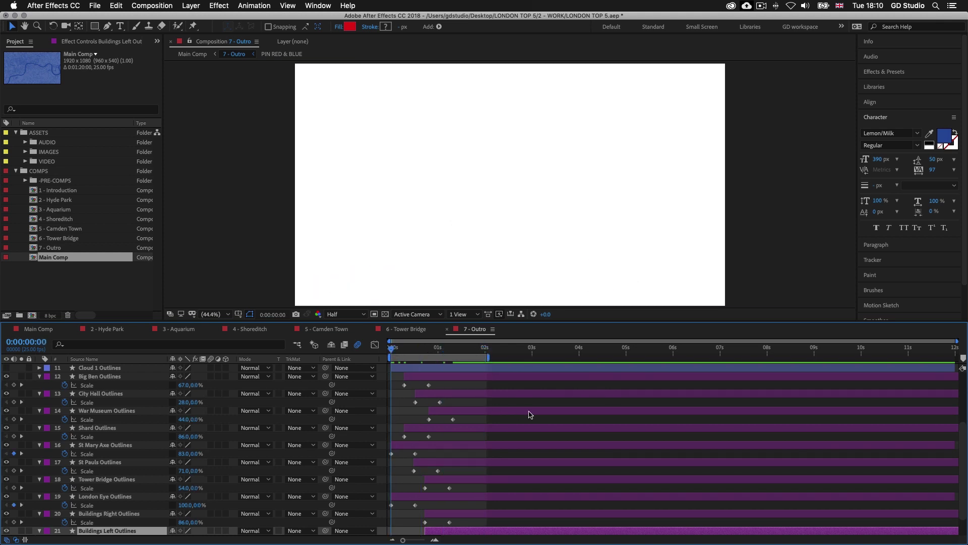
pyautogui.press('space')
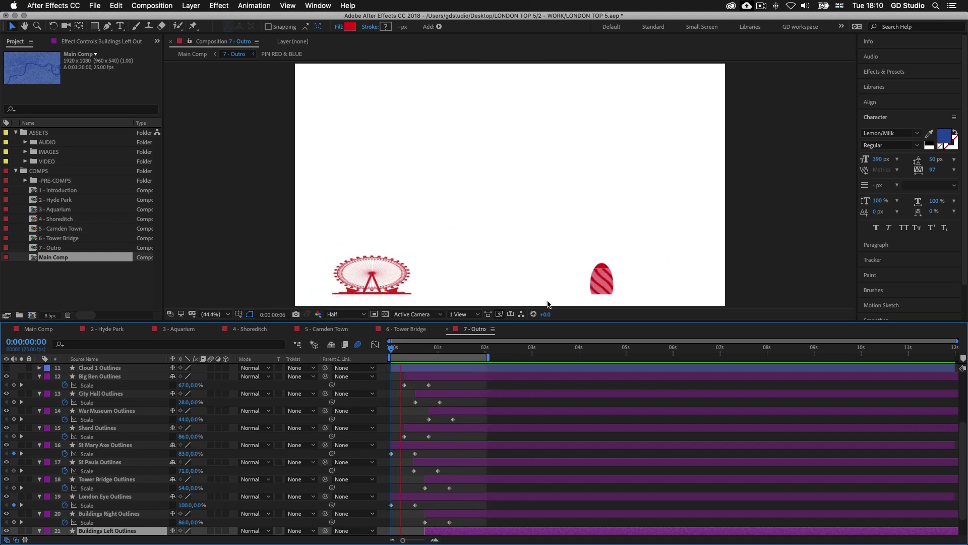
# Enable motion blur on all building layers from Big Ben Outlines to Buildings Left Outlines and preview the skyline animation.
pyautogui.press('space')
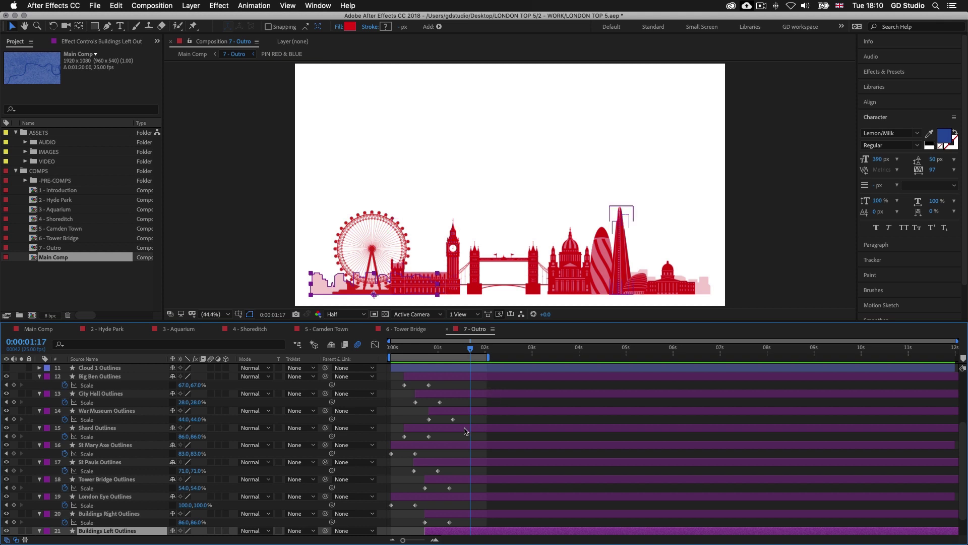
pyautogui.scroll(-1, 465, 431)
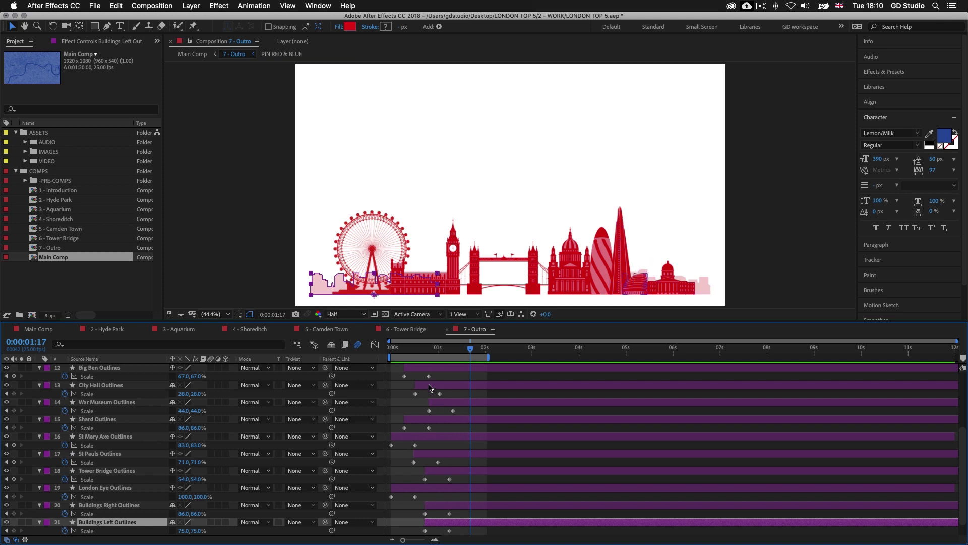
pyautogui.click(441, 370)
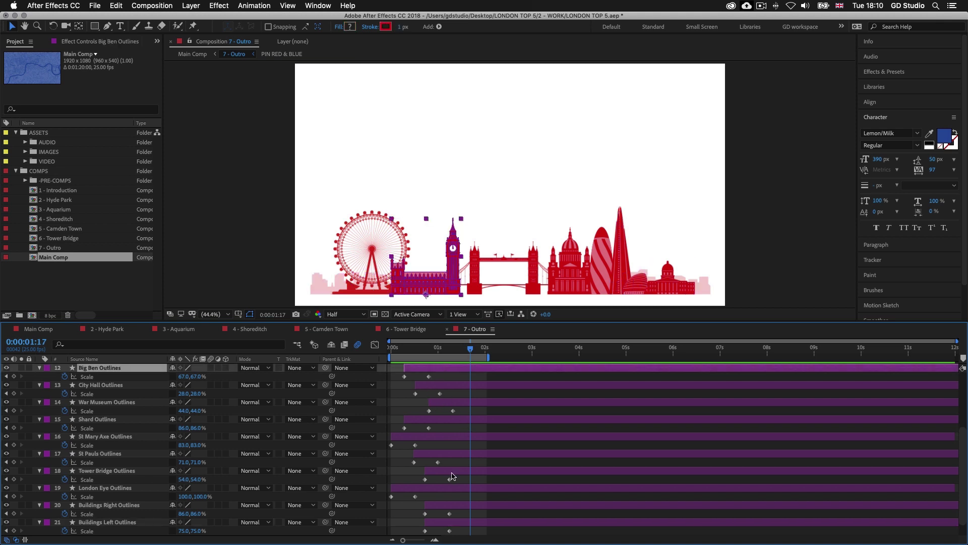
pyautogui.scroll(-1, 452, 476)
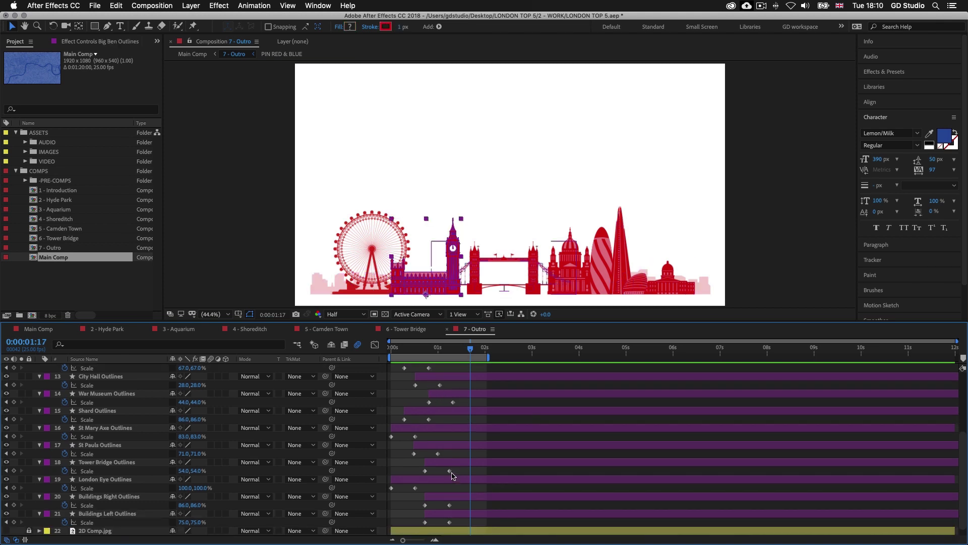
pyautogui.keyDown('shift'); pyautogui.click(451, 515); pyautogui.keyUp('shift')
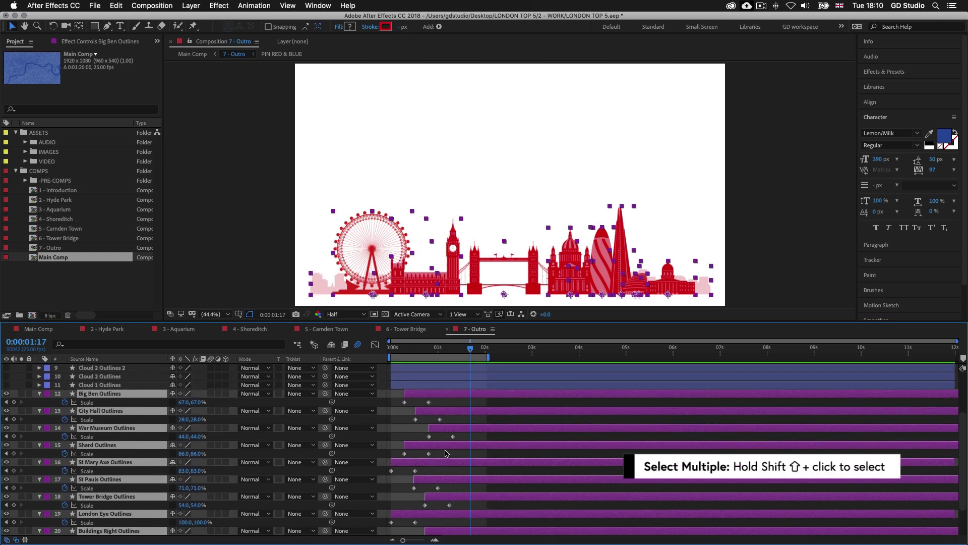
pyautogui.scroll(1, 300, 434)
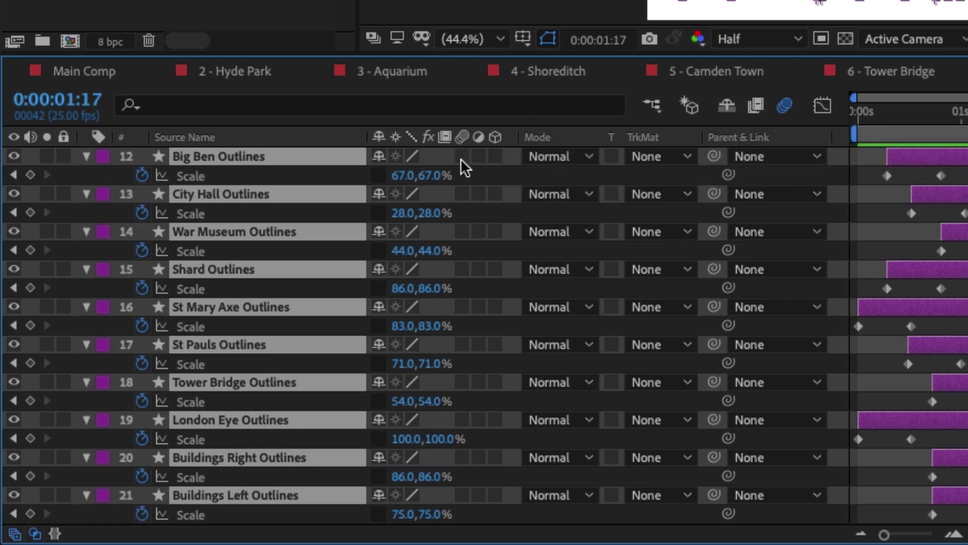
pyautogui.moveTo(466, 151); pyautogui.dragTo(461, 474)
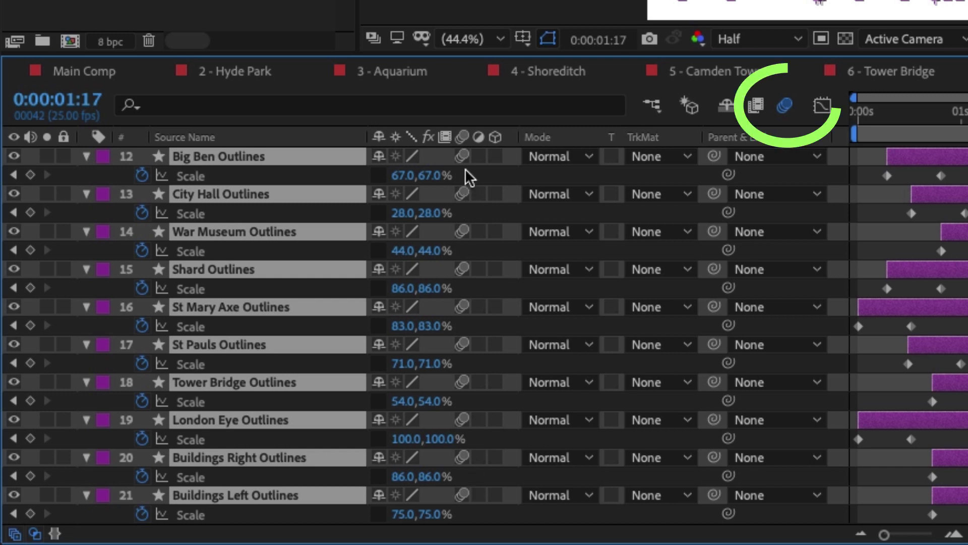
pyautogui.click(785, 108)
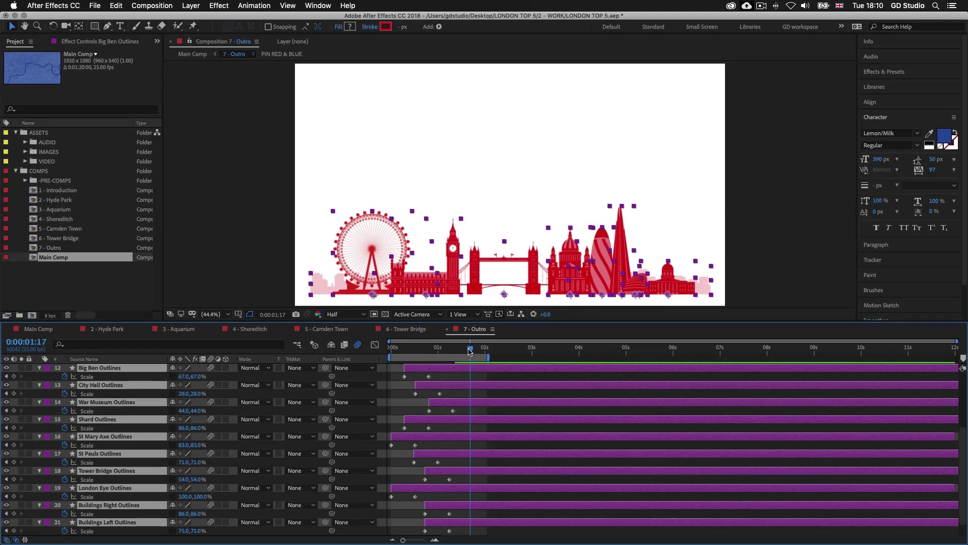
pyautogui.press('space')
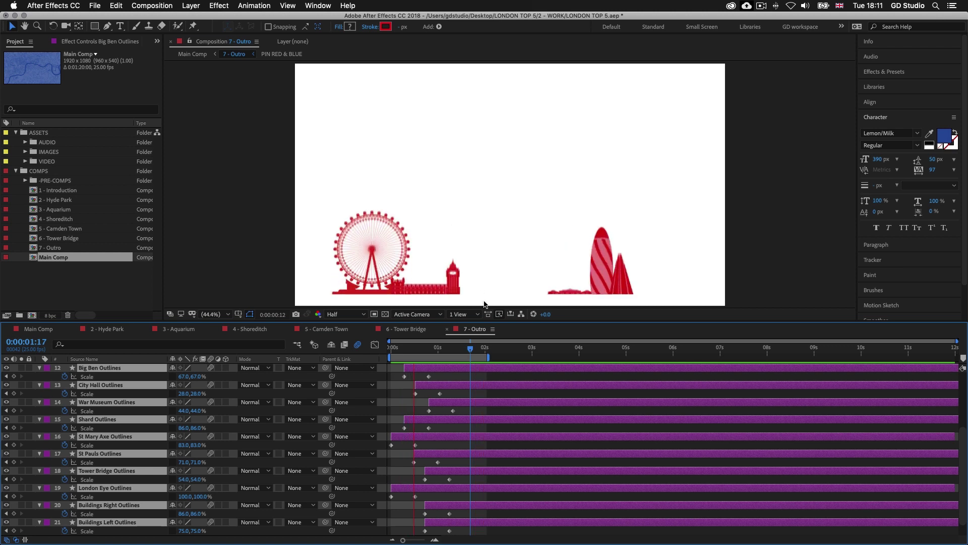
pyautogui.press('space')
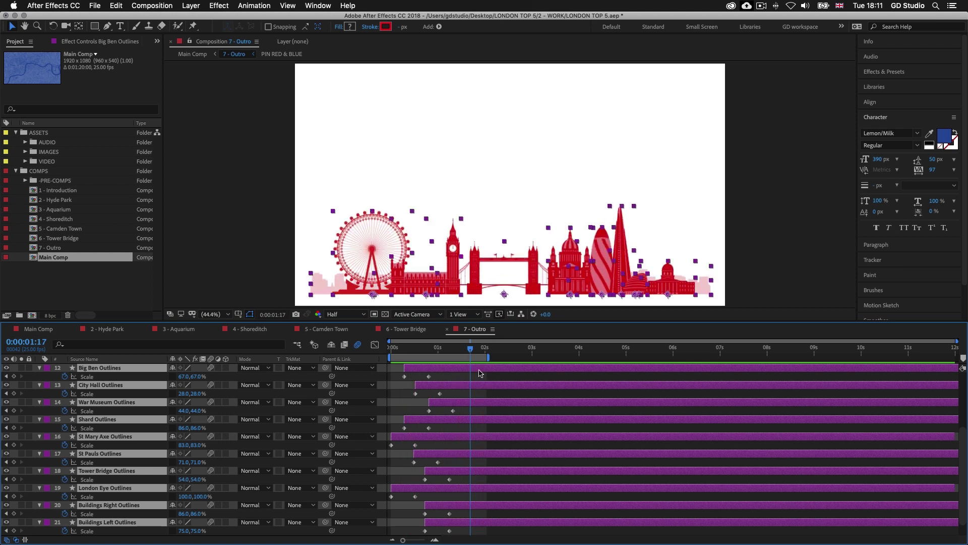
# Collapse the building layers' properties and make all cloud layers from Cloud 5 Outlines 2 to Cloud 1 Outlines visible.
pyautogui.press('u')
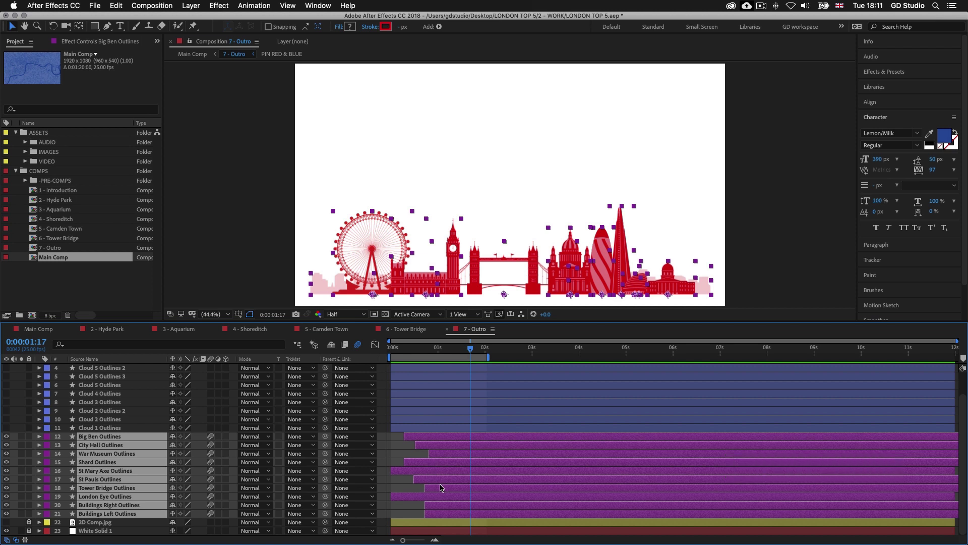
pyautogui.scroll(3, 492, 440)
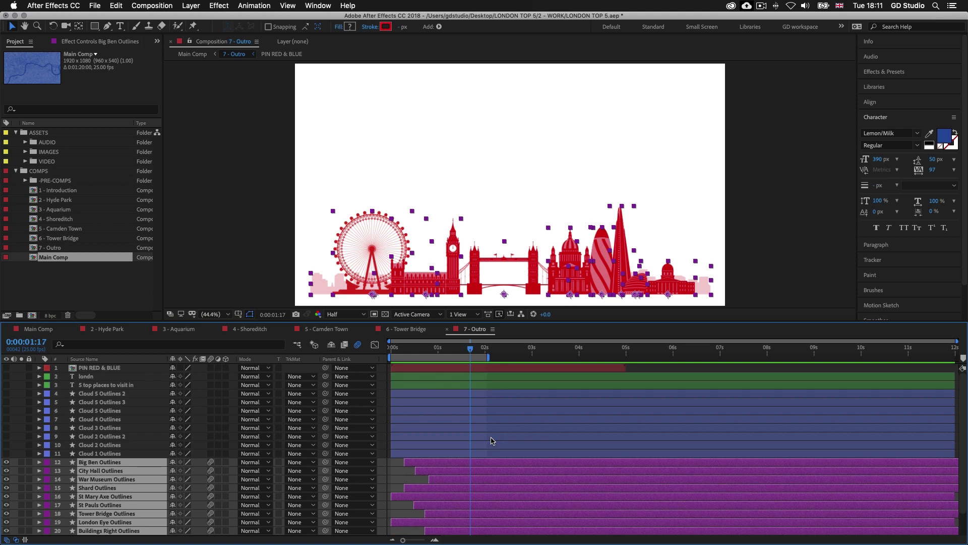
pyautogui.click(497, 397)
pyautogui.keyDown('shift'); pyautogui.click(473, 454); pyautogui.keyUp('shift')
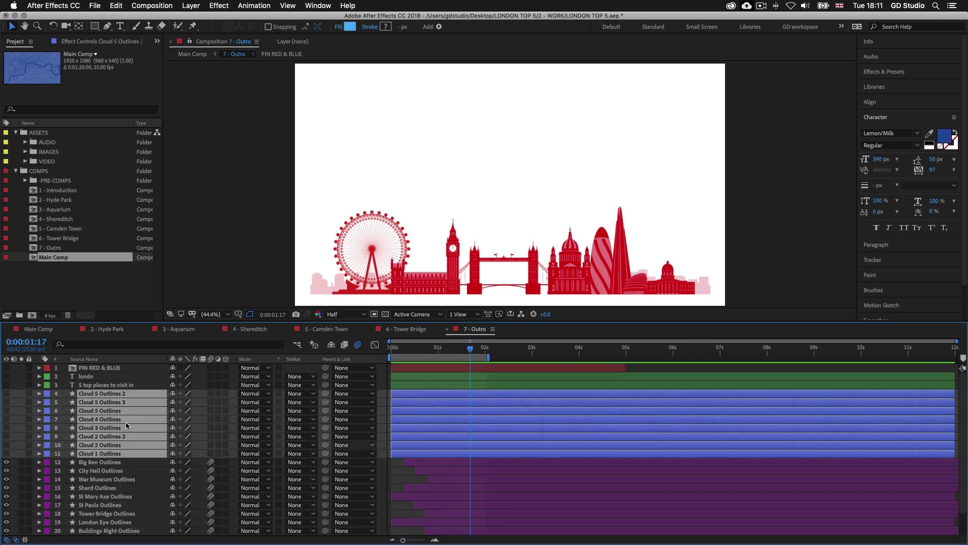
pyautogui.moveTo(6, 396); pyautogui.dragTo(7, 454)
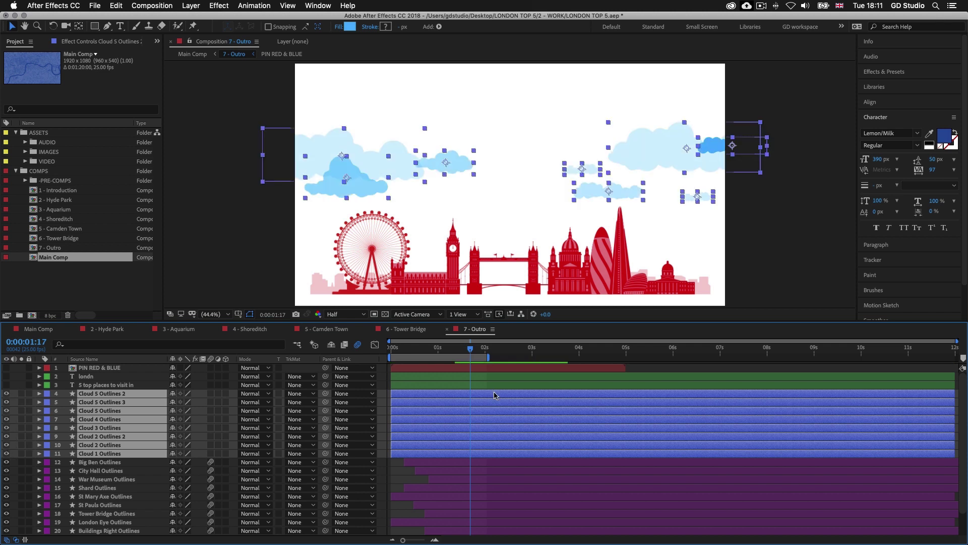
pyautogui.press('F2')
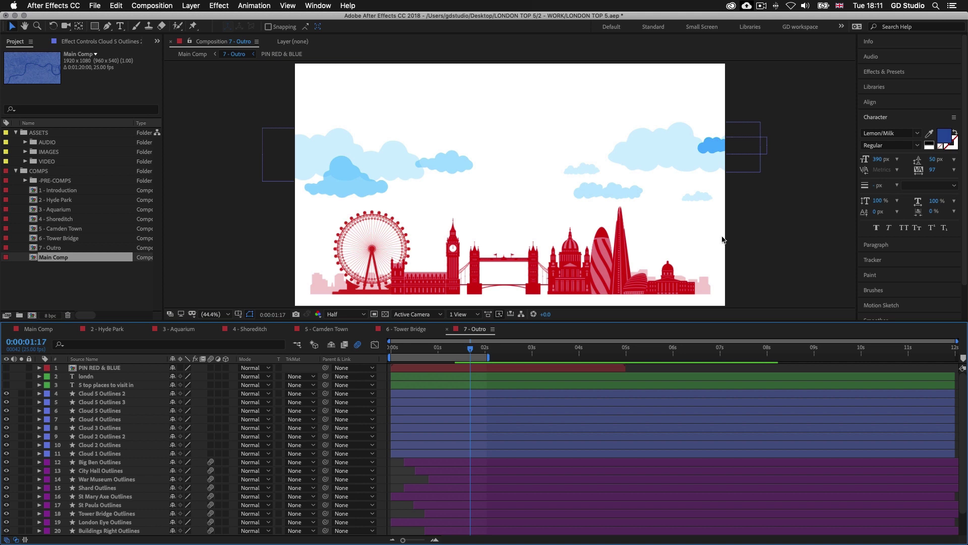
pyautogui.click(768, 237)
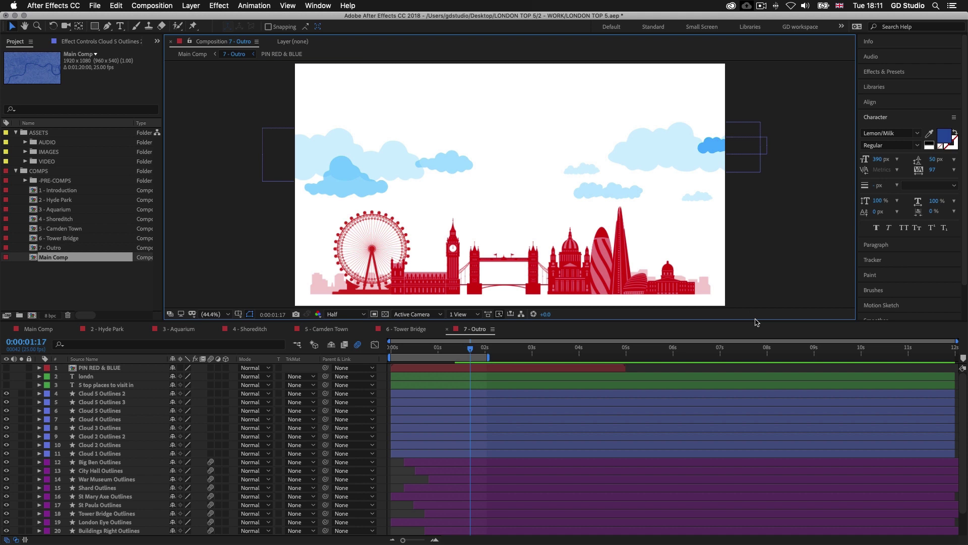
# Shift all the cloud layers together to start at about 13 frames.
pyautogui.click(452, 396)
pyautogui.keyDown('shift'); pyautogui.click(450, 455); pyautogui.keyUp('shift')
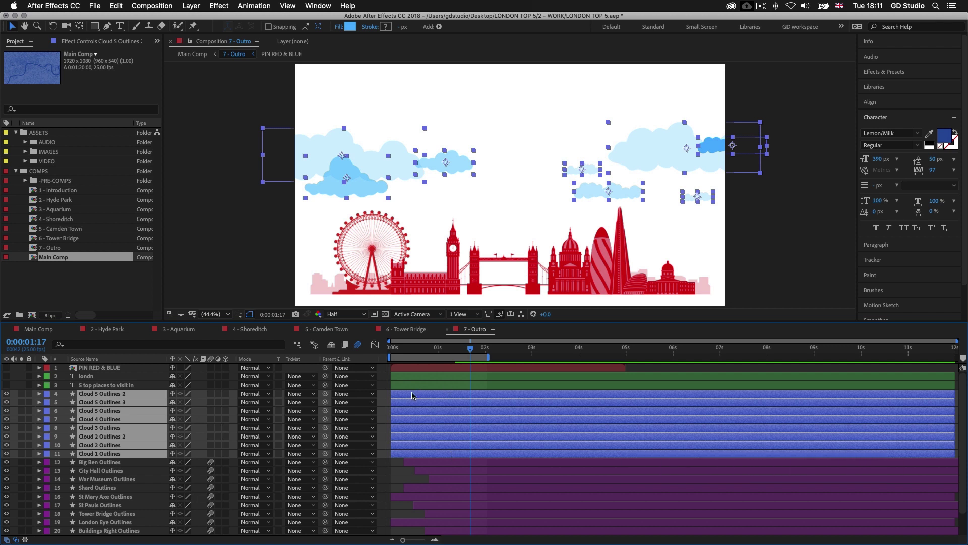
pyautogui.moveTo(409, 395); pyautogui.dragTo(431, 397)
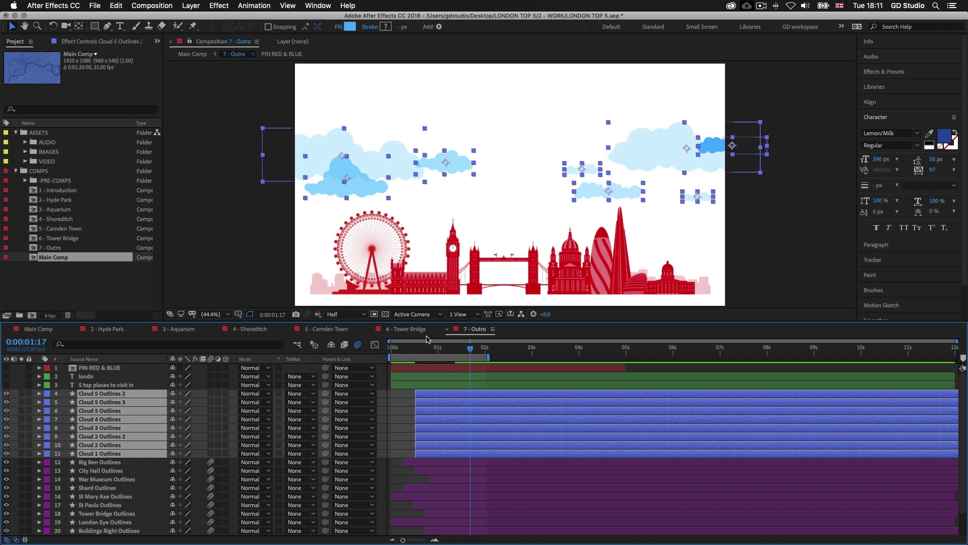
# Add Opacity keyframes to all cloud layers at 0:00:00:13 and 0:00:01:00, keeping their existing opacity values.
pyautogui.moveTo(469, 350); pyautogui.dragTo(416, 353)
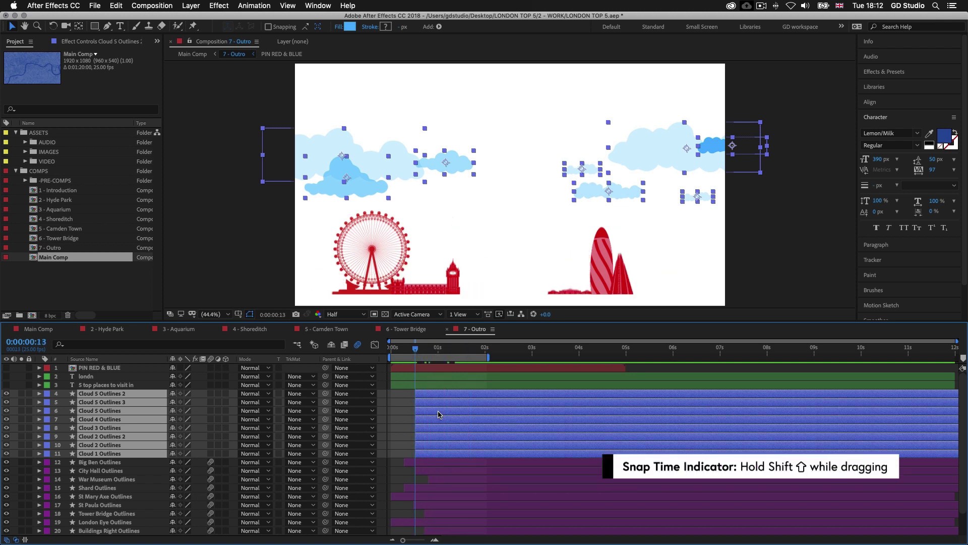
pyautogui.press('t')
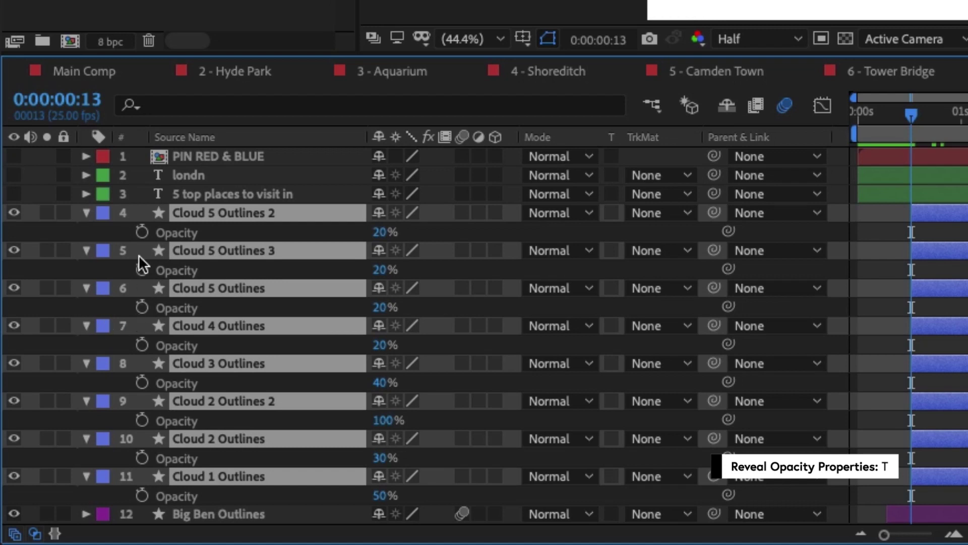
pyautogui.click(142, 233)
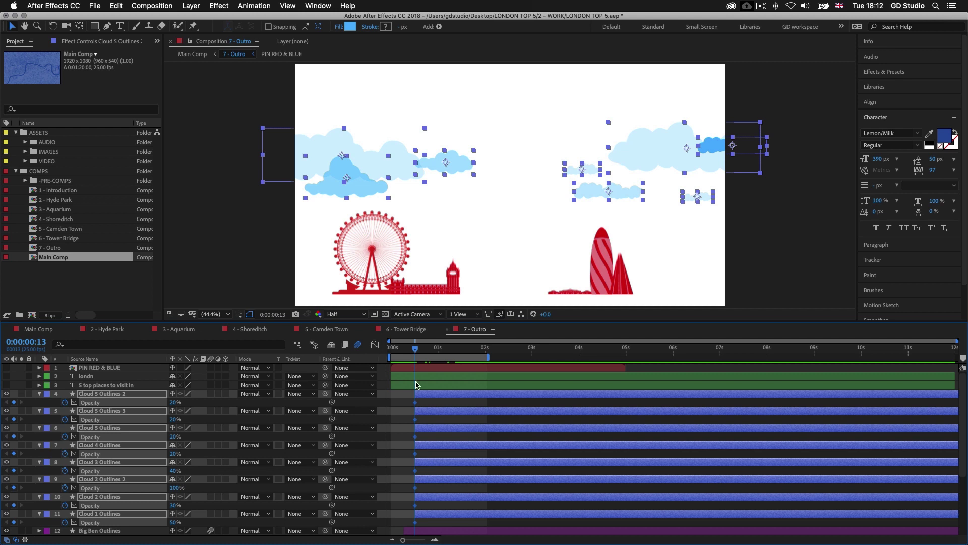
pyautogui.moveTo(415, 352); pyautogui.dragTo(438, 351)
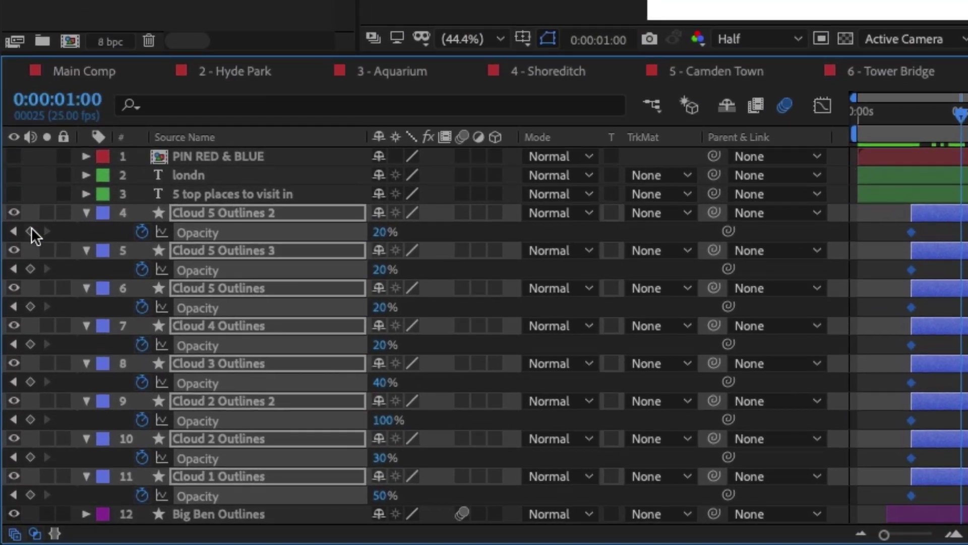
pyautogui.click(30, 232)
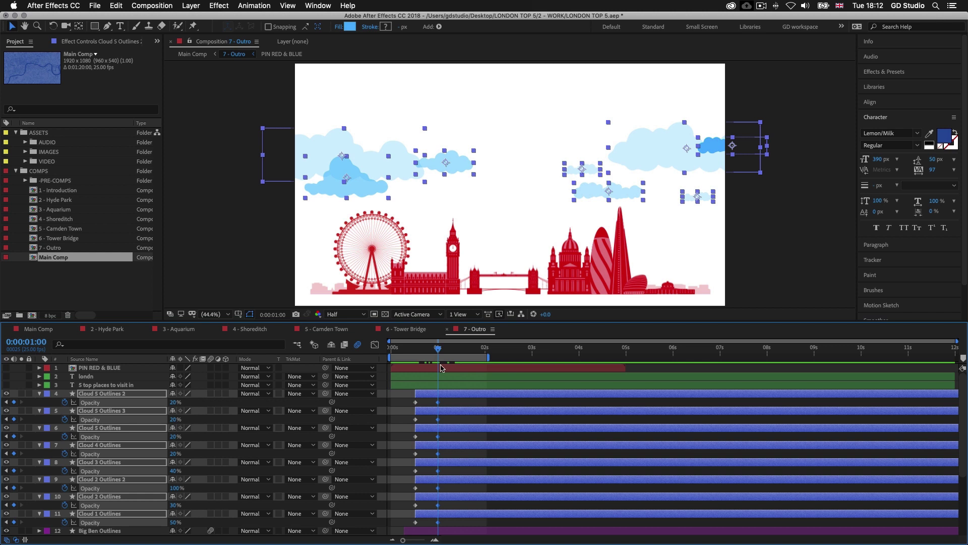
# Set the Opacity of all cloud layers to 0% at 0:00:00:13 and preview the fade-in.
pyautogui.moveTo(438, 350); pyautogui.dragTo(418, 353)
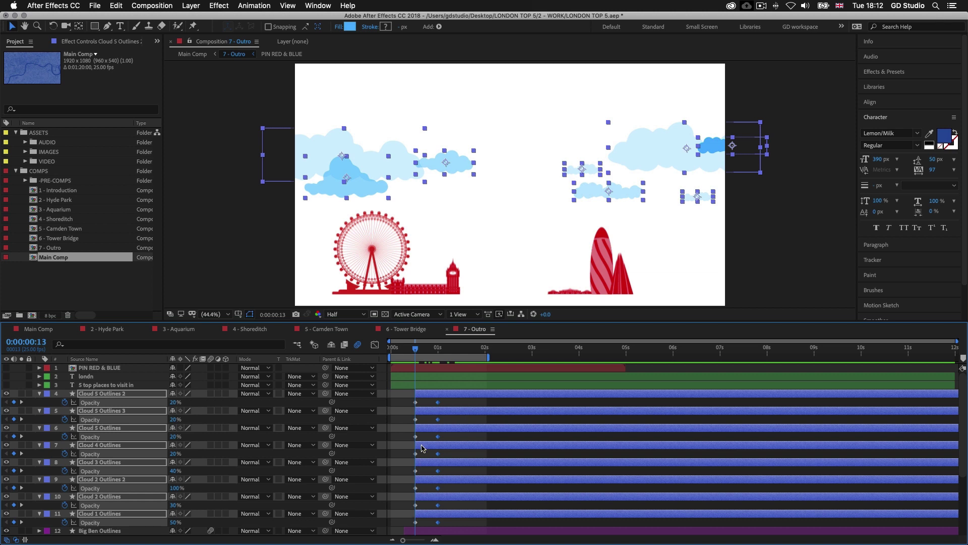
pyautogui.click(173, 402)
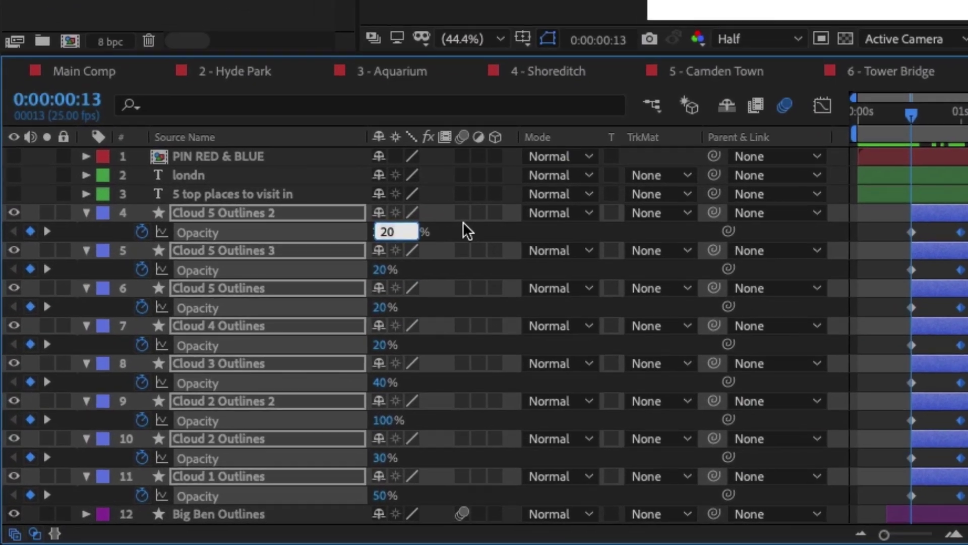
pyautogui.write('0')
pyautogui.press('Return')
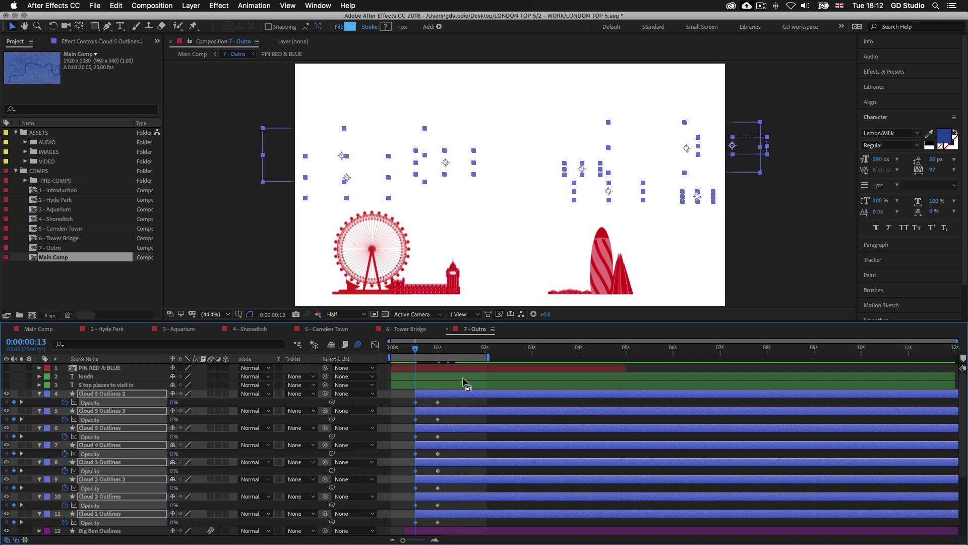
pyautogui.press('space')
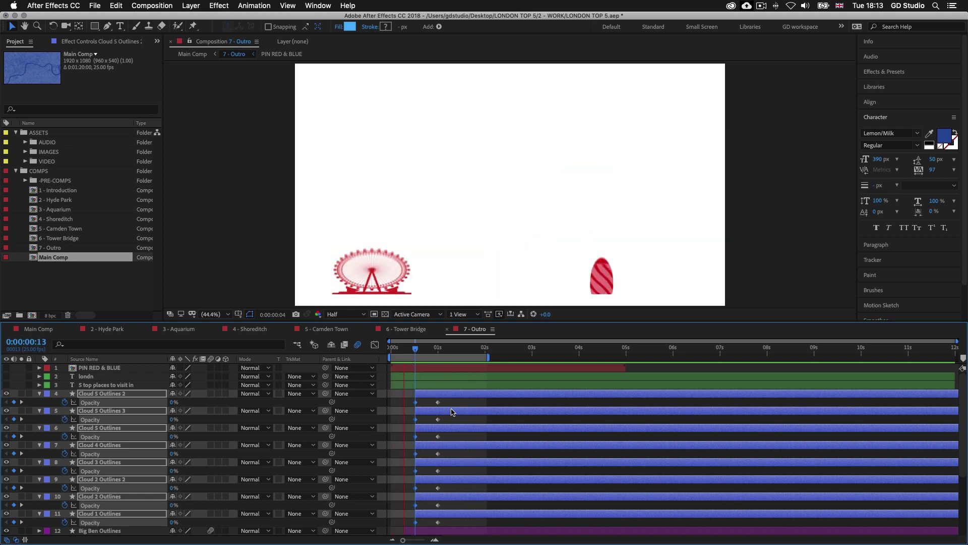
pyautogui.press('space')
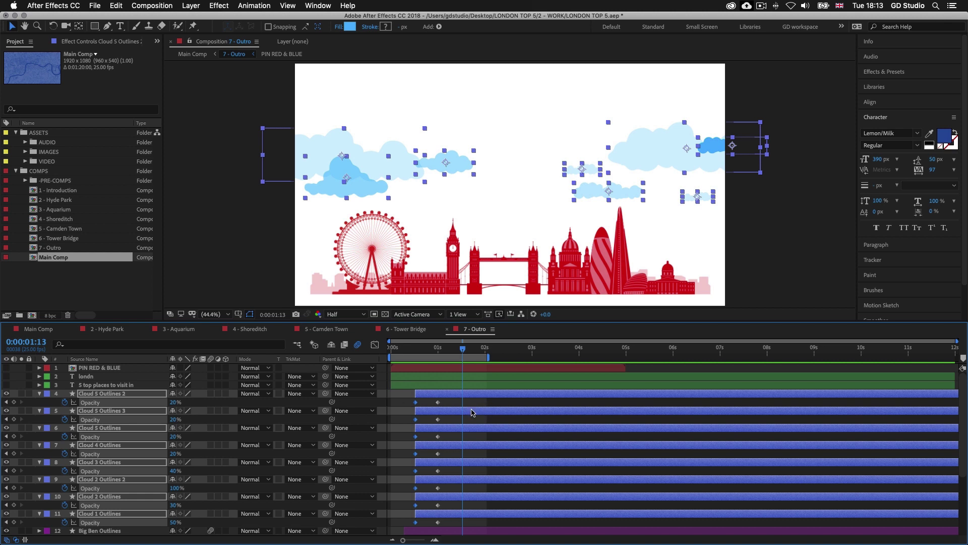
# Add Position keyframes to all cloud layers at 0:00:00:13 and 0:00:11:24.
pyautogui.press('p')
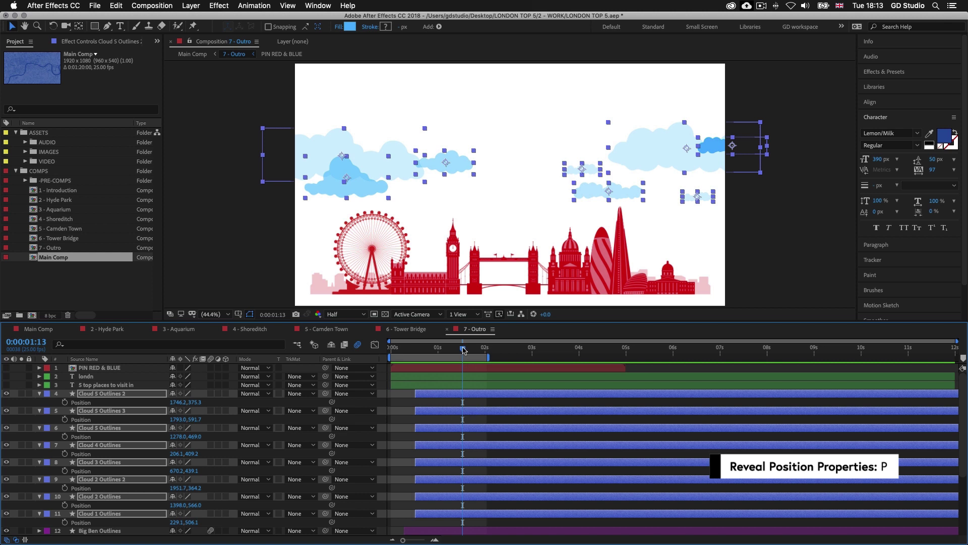
pyautogui.moveTo(448, 353); pyautogui.dragTo(415, 355)
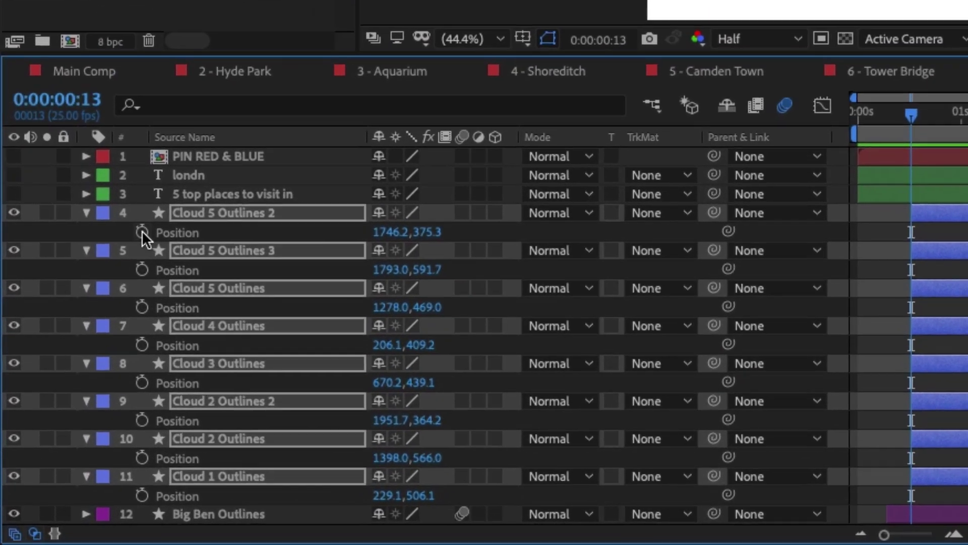
pyautogui.click(142, 232)
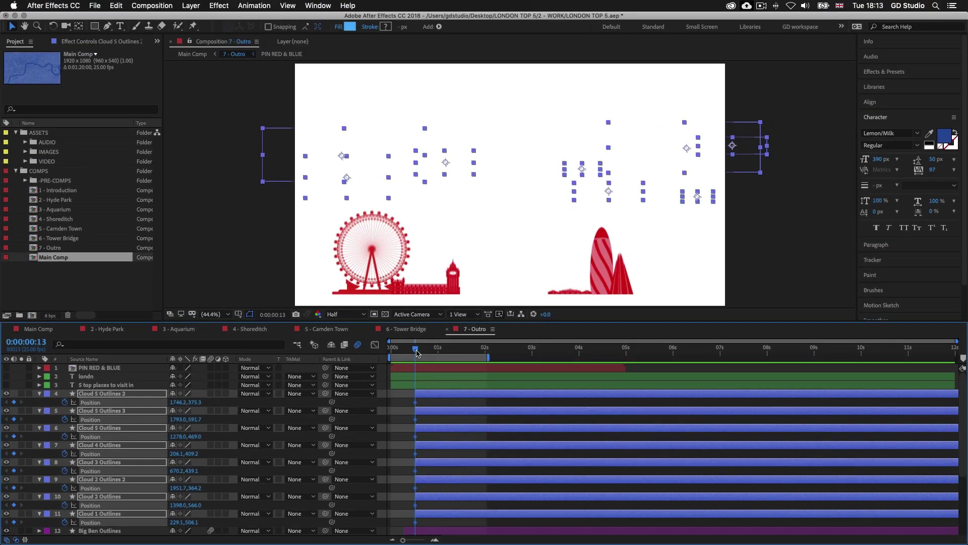
pyautogui.moveTo(416, 352); pyautogui.dragTo(960, 359)
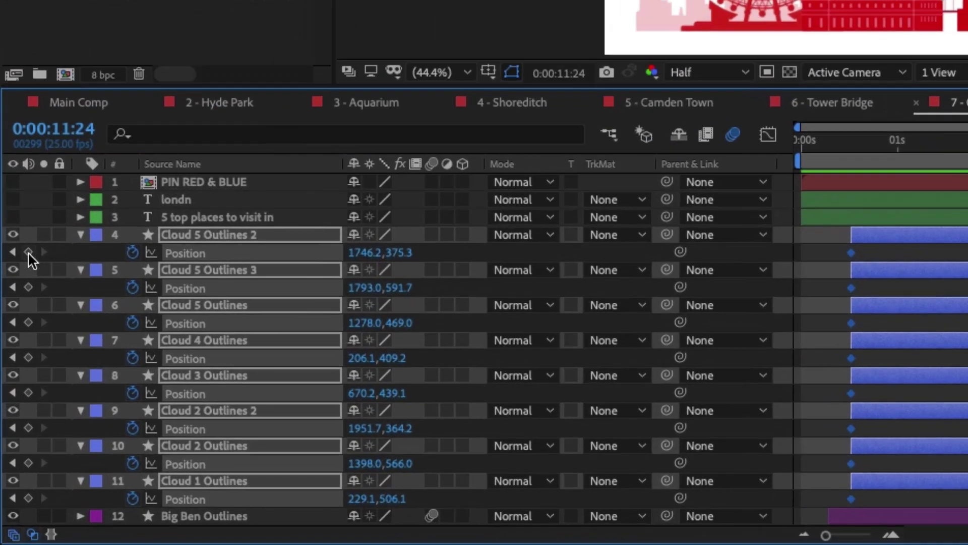
pyautogui.click(13, 402)
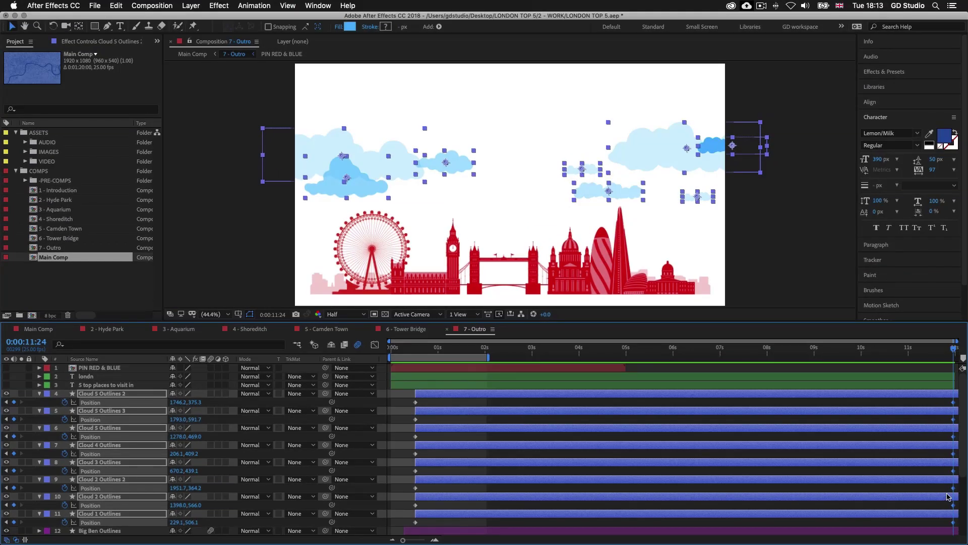
# At 0:00:11:24, nudge only the Cloud 5 Outlines 2 layer 100 px left to X position 1646.2.
pyautogui.moveTo(953, 506)
pyautogui.press('F2')
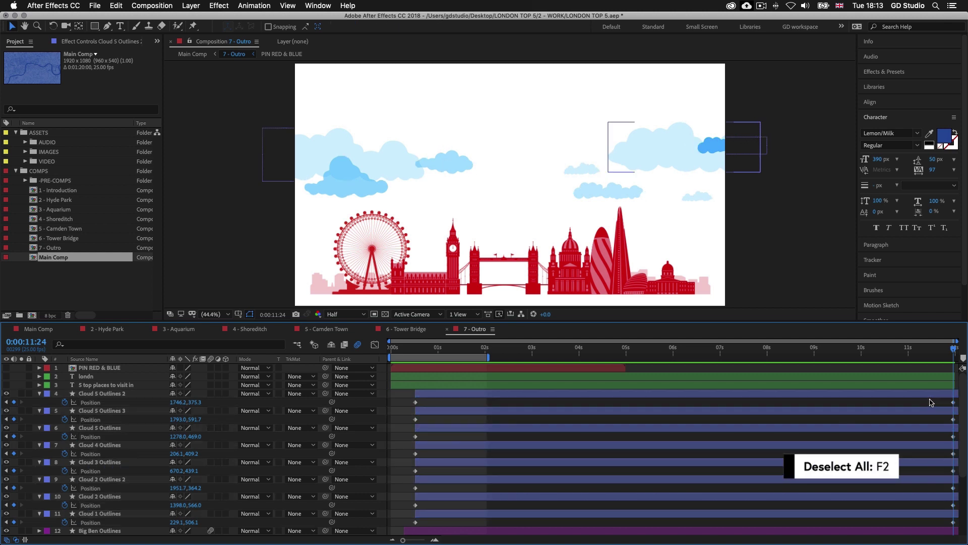
pyautogui.click(932, 394)
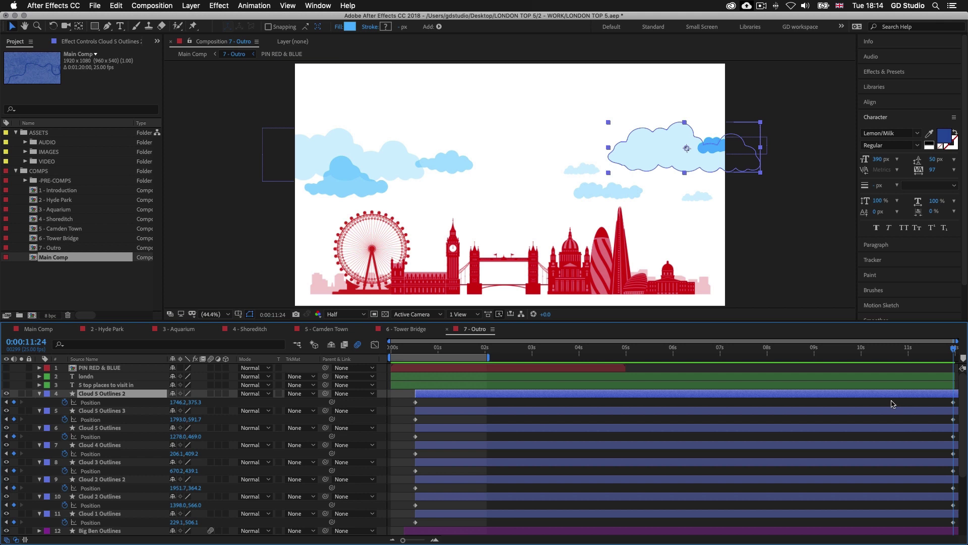
pyautogui.hotkey('shift', 'Left')
pyautogui.hotkey('shift', 'Left')
pyautogui.hotkey('shift', 'Left')
pyautogui.hotkey('shift', 'Left')
pyautogui.hotkey('shift', 'Left')
pyautogui.hotkey('shift', 'Left')
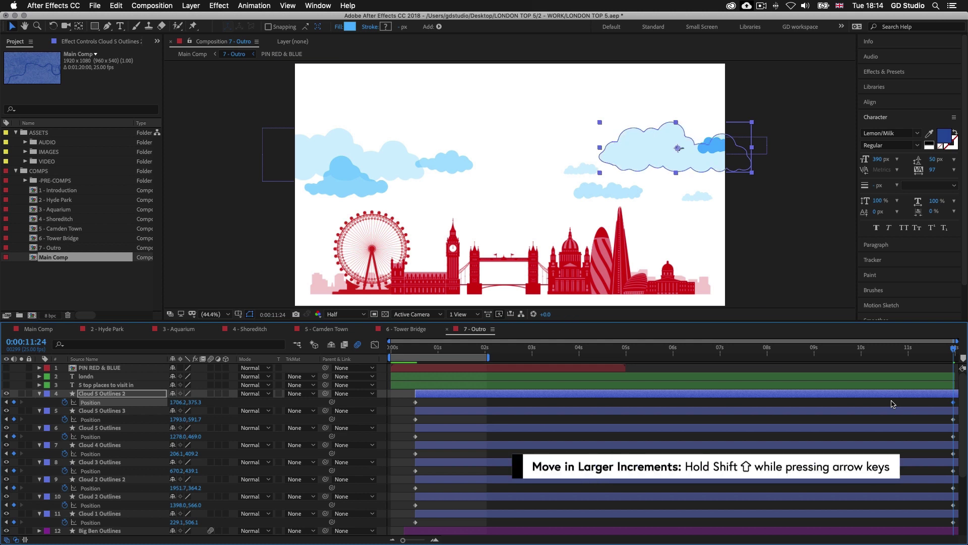
pyautogui.hotkey('shift', 'Left')
pyautogui.hotkey('shift', 'Left')
pyautogui.hotkey('shift', 'Left')
pyautogui.hotkey('shift', 'Left')
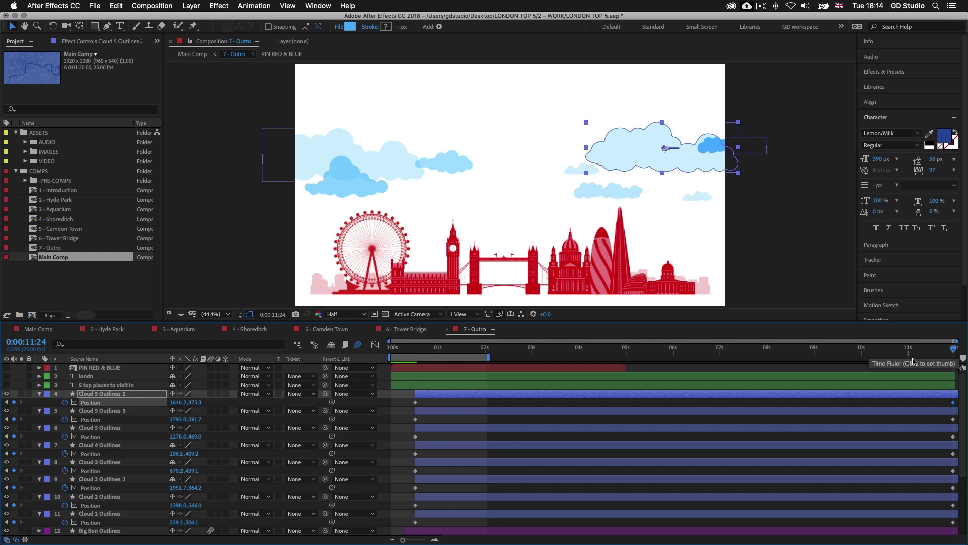
# Nudge the Cloud 5 Outlines 3 layer 100 px left at 0:00:11:24, to X position 1693.0.
pyautogui.click(902, 411)
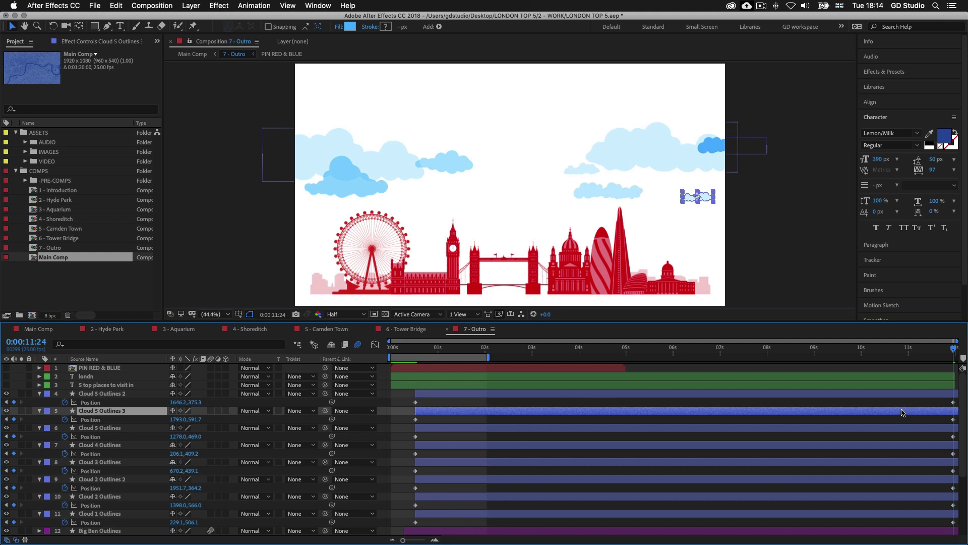
pyautogui.hotkey('shift', 'Left')
pyautogui.hotkey('shift', 'Left')
pyautogui.hotkey('shift', 'Left')
pyautogui.hotkey('shift', 'Left')
pyautogui.hotkey('shift', 'Left')
pyautogui.hotkey('shift', 'Left')
pyautogui.hotkey('shift', 'Left')
pyautogui.hotkey('shift', 'Left')
pyautogui.hotkey('shift', 'Left')
pyautogui.hotkey('shift', 'Left')
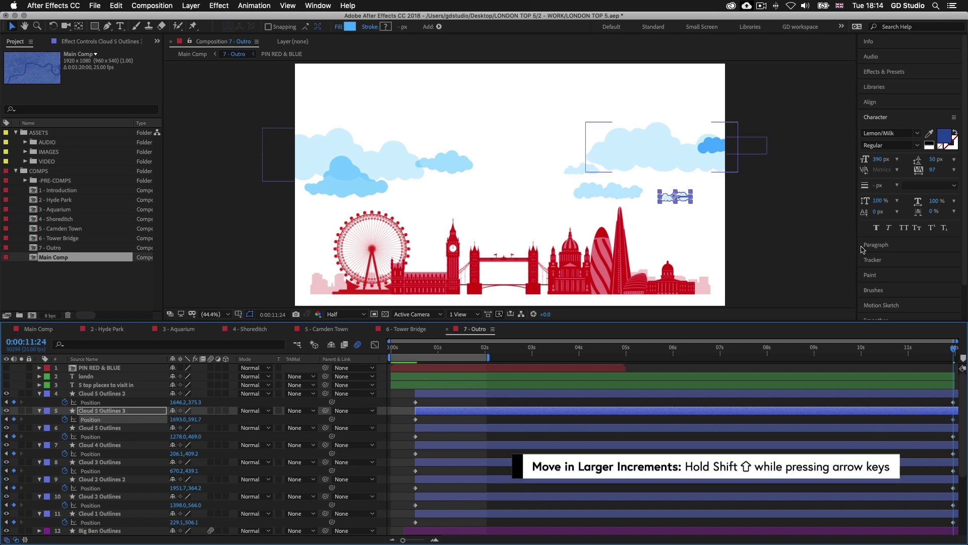
# Nudge the Cloud 5 Outlines layer 140 px left at 0:00:11:24, to X position 1138.0.
pyautogui.click(874, 428)
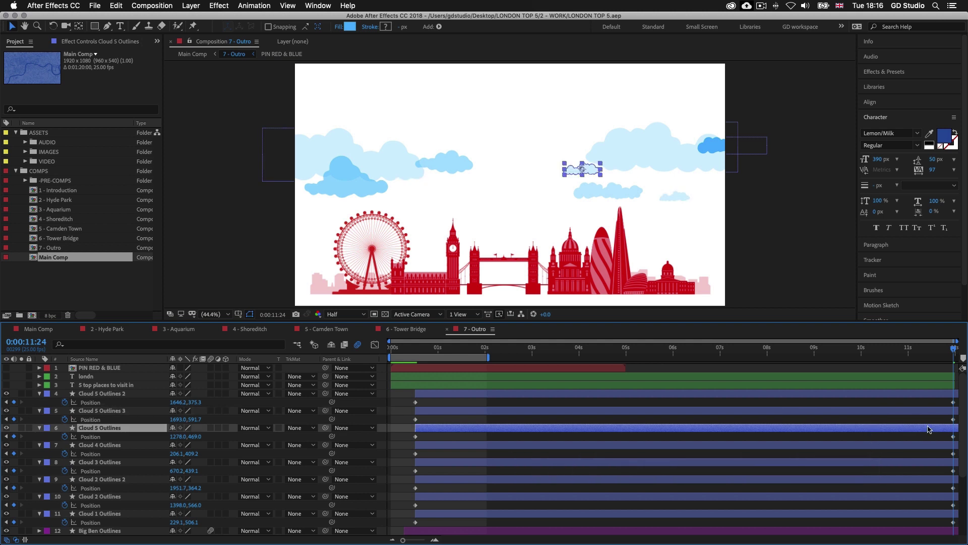
pyautogui.hotkey('shift', 'Left')
pyautogui.hotkey('shift', 'Left')
pyautogui.hotkey('shift', 'Left')
pyautogui.hotkey('shift', 'Left')
pyautogui.hotkey('shift', 'Left')
pyautogui.hotkey('shift', 'Left')
pyautogui.hotkey('shift', 'Left')
pyautogui.hotkey('shift', 'Left')
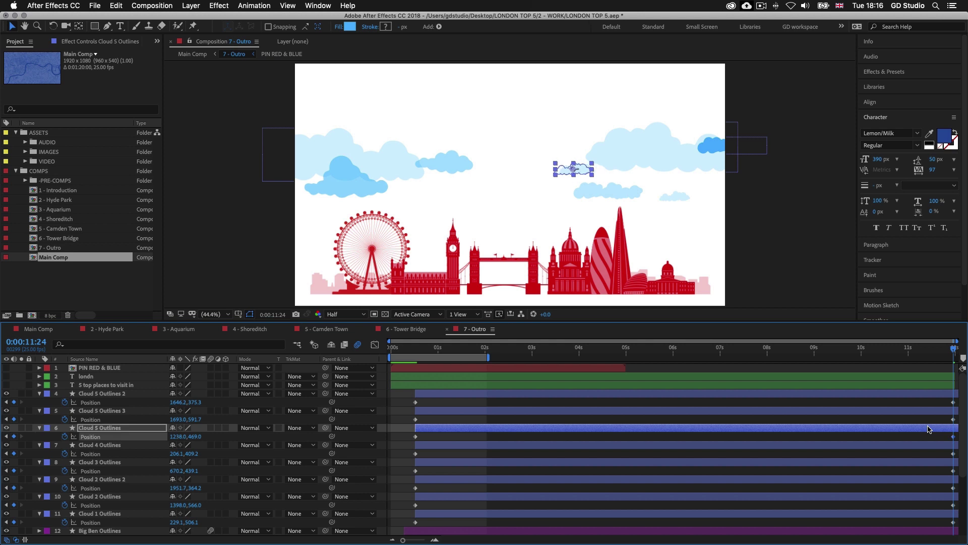
pyautogui.hotkey('shift', 'Left')
pyautogui.hotkey('shift', 'Left')
pyautogui.hotkey('shift', 'Left')
pyautogui.hotkey('shift', 'Left')
pyautogui.hotkey('shift', 'Left')
pyautogui.hotkey('shift', 'Left')
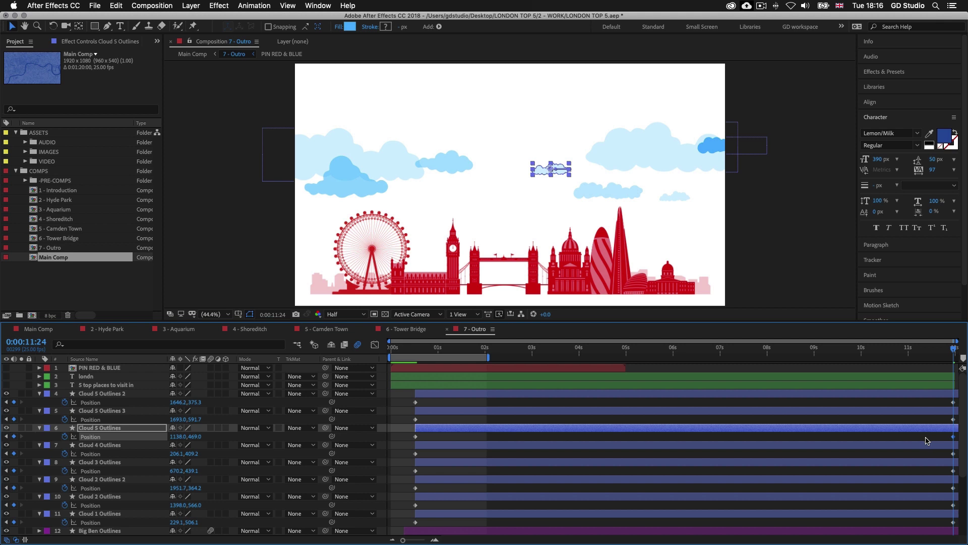
# Nudge the Cloud 4 Outlines layer 60 px right at 0:00:11:24, to X position 266.1.
pyautogui.click(923, 445)
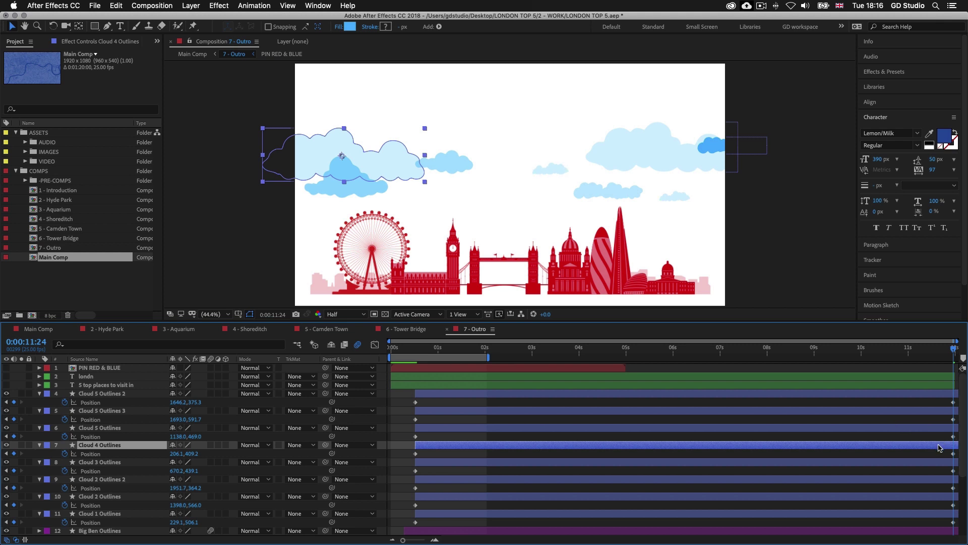
pyautogui.hotkey('shift', 'Right')
pyautogui.hotkey('shift', 'Right')
pyautogui.hotkey('shift', 'Right')
pyautogui.hotkey('shift', 'Right')
pyautogui.hotkey('shift', 'Right')
pyautogui.hotkey('shift', 'Right')
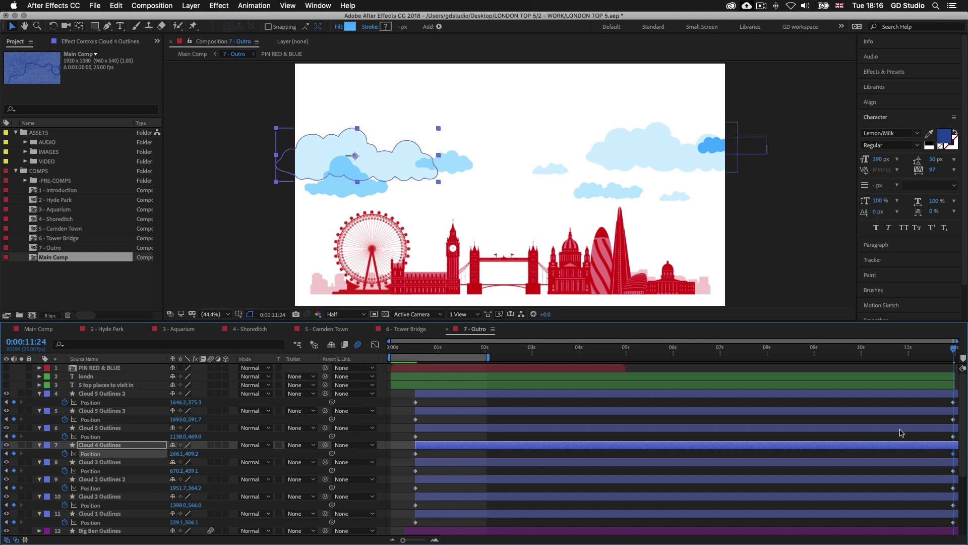
# Nudge the Cloud 3 Outlines layer 100 px right at 0:00:11:24, to X position 770.2.
pyautogui.click(924, 462)
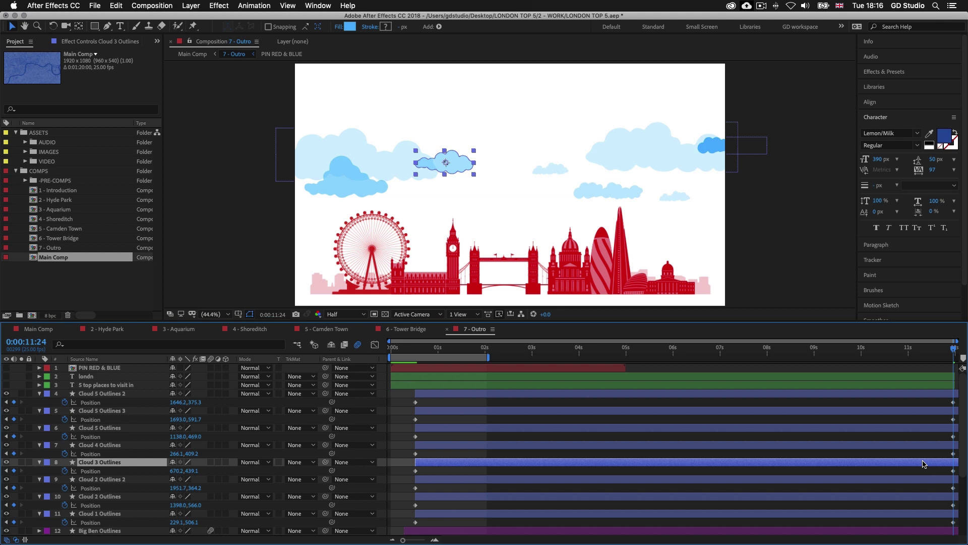
pyautogui.hotkey('shift', 'Right')
pyautogui.hotkey('shift', 'Right')
pyautogui.hotkey('shift', 'Right')
pyautogui.hotkey('shift', 'Right')
pyautogui.hotkey('shift', 'Right')
pyautogui.hotkey('shift', 'Right')
pyautogui.hotkey('shift', 'Right')
pyautogui.hotkey('shift', 'Right')
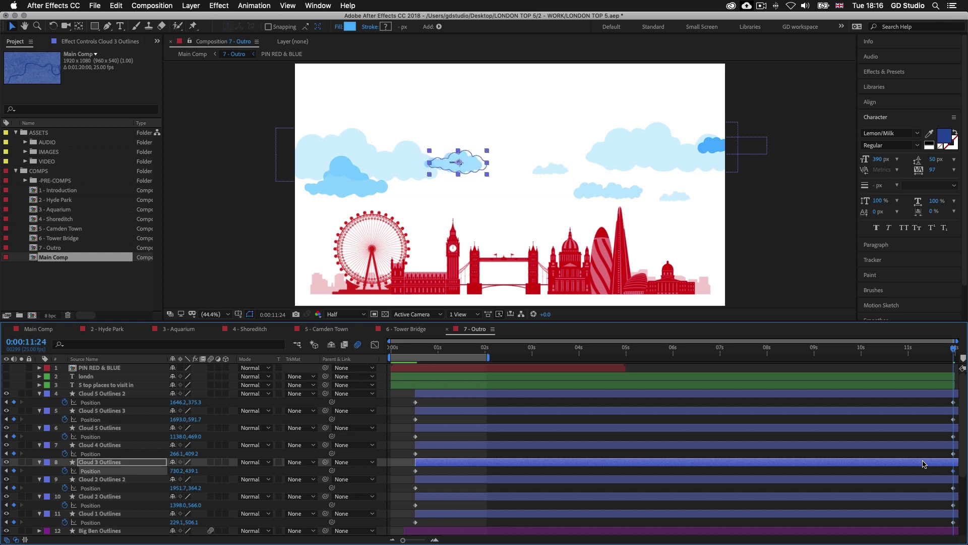
pyautogui.hotkey('shift', 'Right')
pyautogui.hotkey('shift', 'Right')
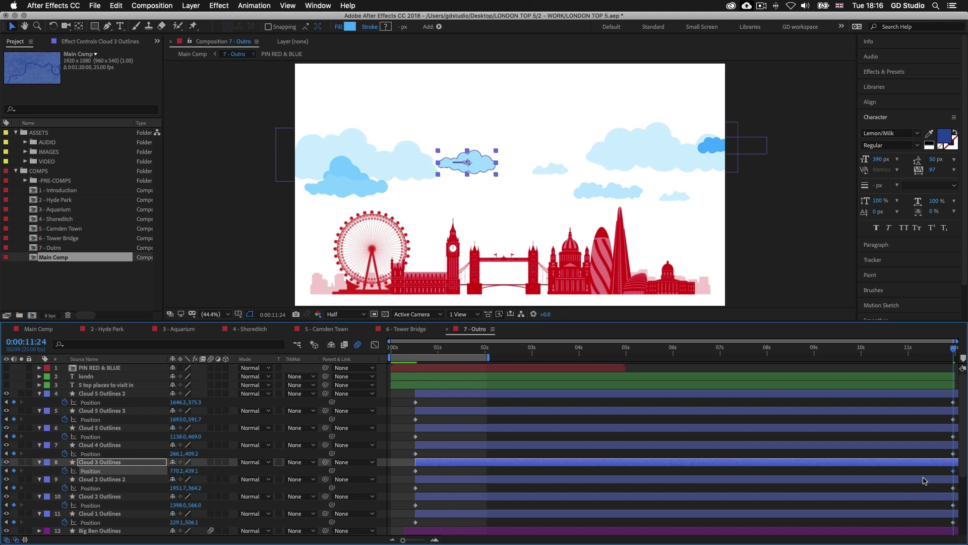
# Nudge the Cloud 2 Outlines 2 layer 60 px left at 0:00:11:24, to X position 1891.7.
pyautogui.click(924, 479)
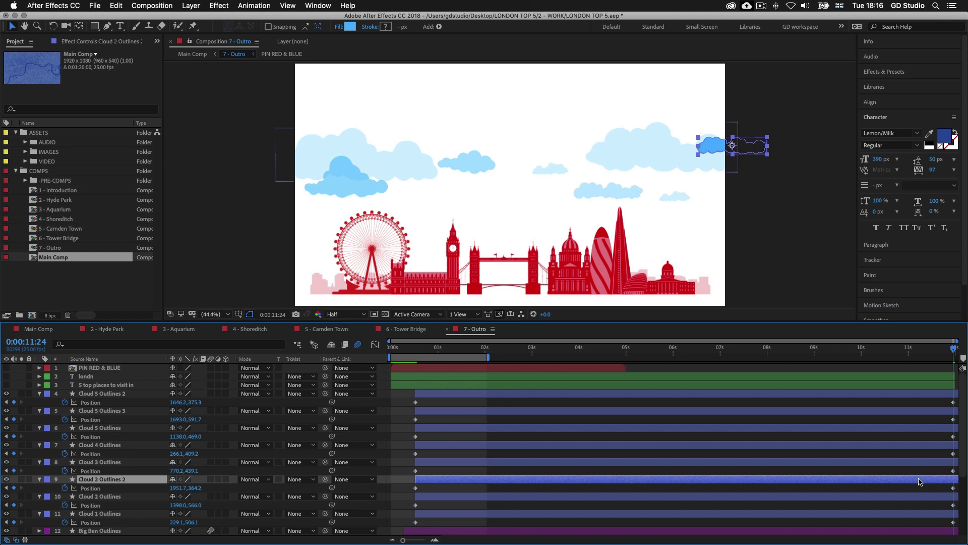
pyautogui.hotkey('shift', 'Left')
pyautogui.hotkey('shift', 'Left')
pyautogui.hotkey('shift', 'Left')
pyautogui.hotkey('shift', 'Left')
pyautogui.hotkey('shift', 'Left')
pyautogui.hotkey('shift', 'Left')
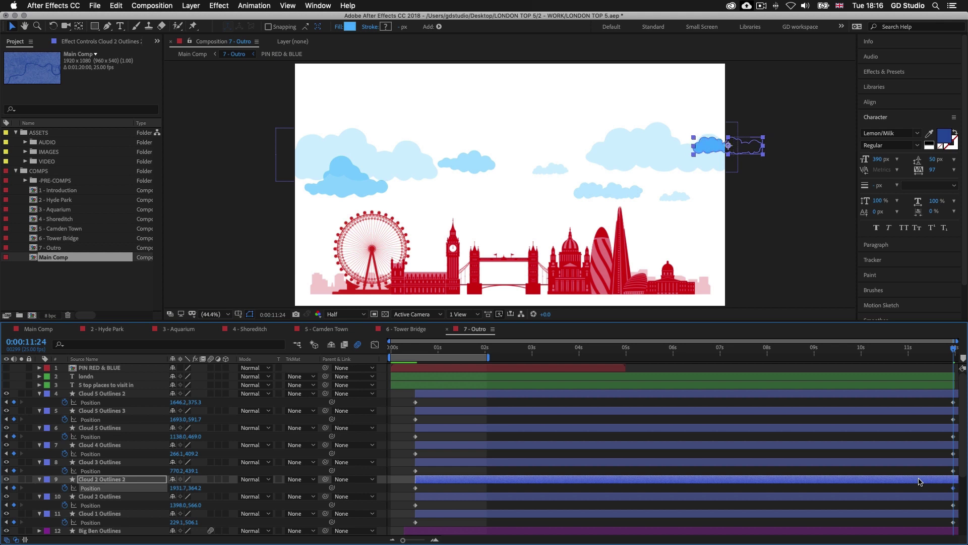
# Nudge the Cloud 2 Outlines layer 100 px right at 0:00:11:24, to X position 1498.0.
pyautogui.click(919, 497)
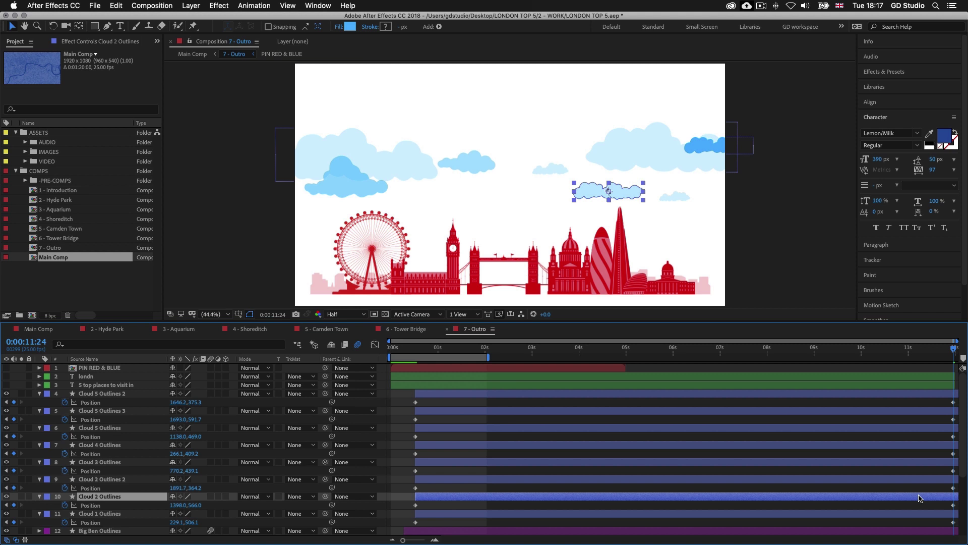
pyautogui.hotkey('shift', 'Right')
pyautogui.hotkey('shift', 'Right')
pyautogui.hotkey('shift', 'Right')
pyautogui.hotkey('shift', 'Right')
pyautogui.hotkey('shift', 'Right')
pyautogui.hotkey('shift', 'Right')
pyautogui.hotkey('shift', 'Right')
pyautogui.hotkey('shift', 'Right')
pyautogui.hotkey('shift', 'Right')
pyautogui.hotkey('shift', 'Right')
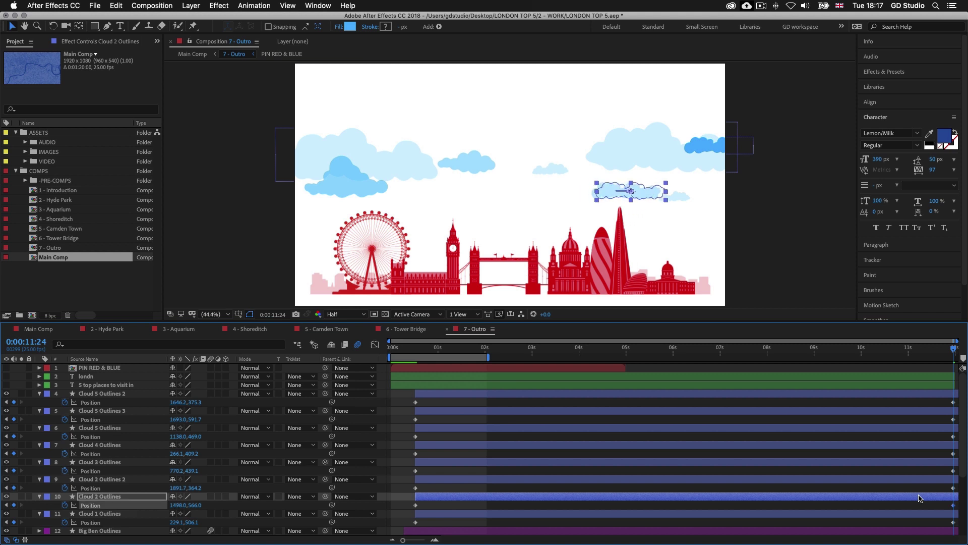
# Nudge the Cloud 1 Outlines layer 60 px right at 0:00:11:24, to X position 289.1.
pyautogui.click(918, 514)
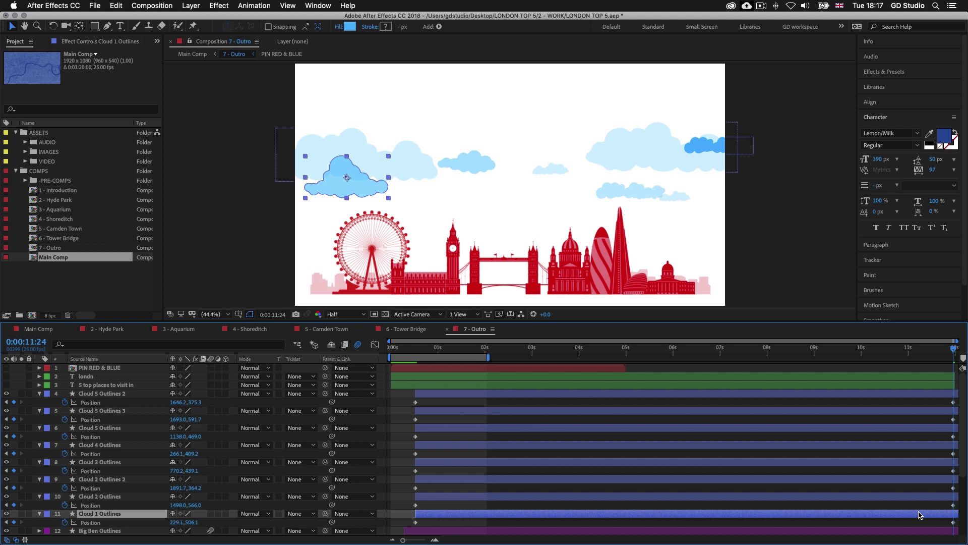
pyautogui.hotkey('shift', 'Right')
pyautogui.hotkey('shift', 'Right')
pyautogui.hotkey('shift', 'Right')
pyautogui.hotkey('shift', 'Right')
pyautogui.hotkey('shift', 'Right')
pyautogui.hotkey('shift', 'Right')
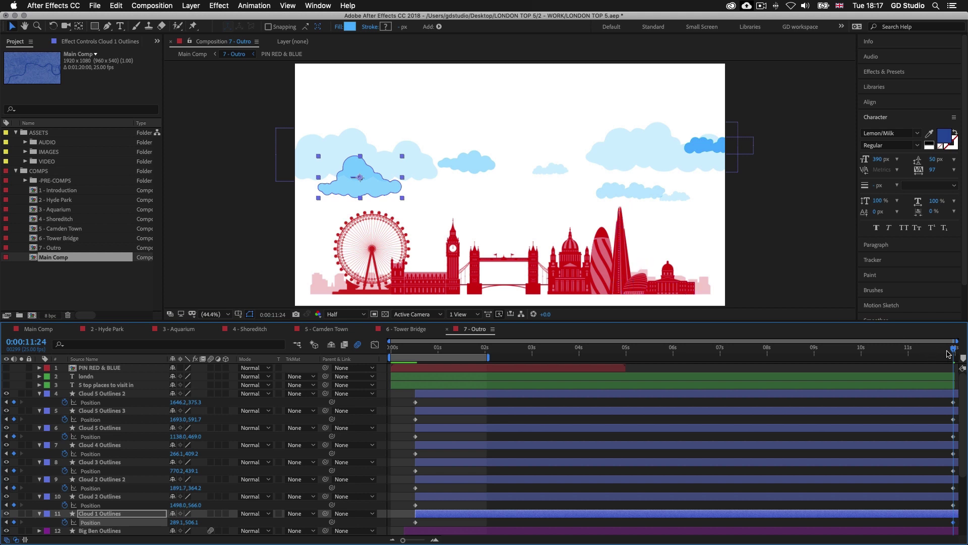
# Extend the work area's end to 0:00:11:24 and preview the drifting clouds.
pyautogui.press('n')
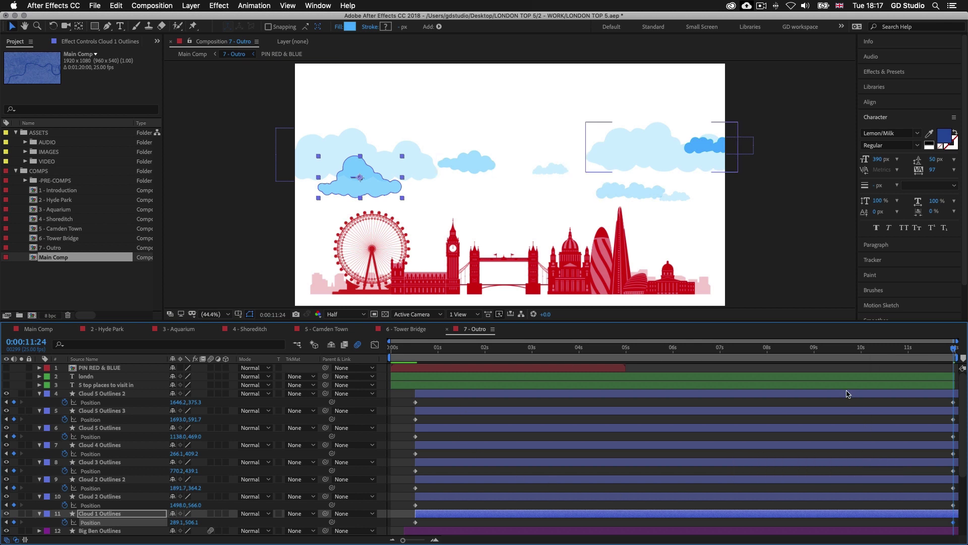
pyautogui.press('space')
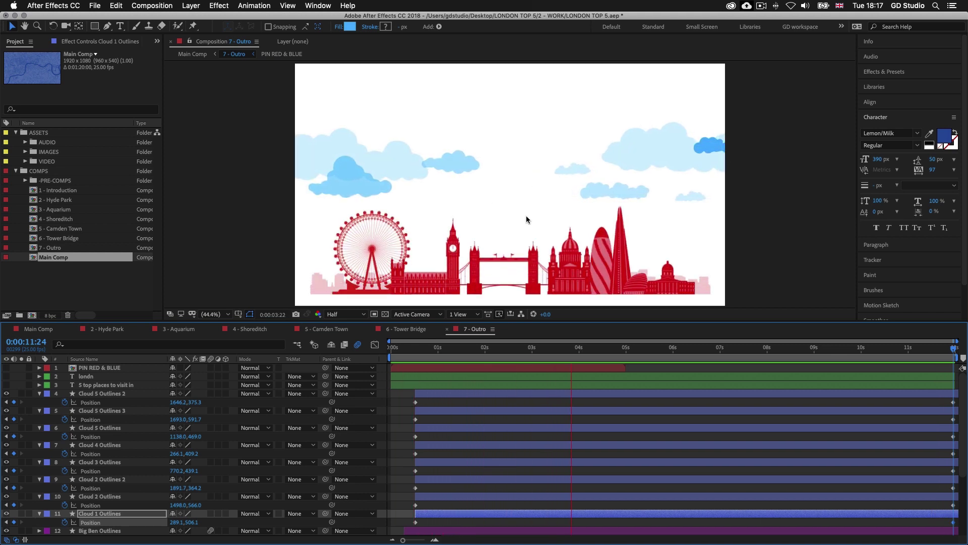
pyautogui.press('space')
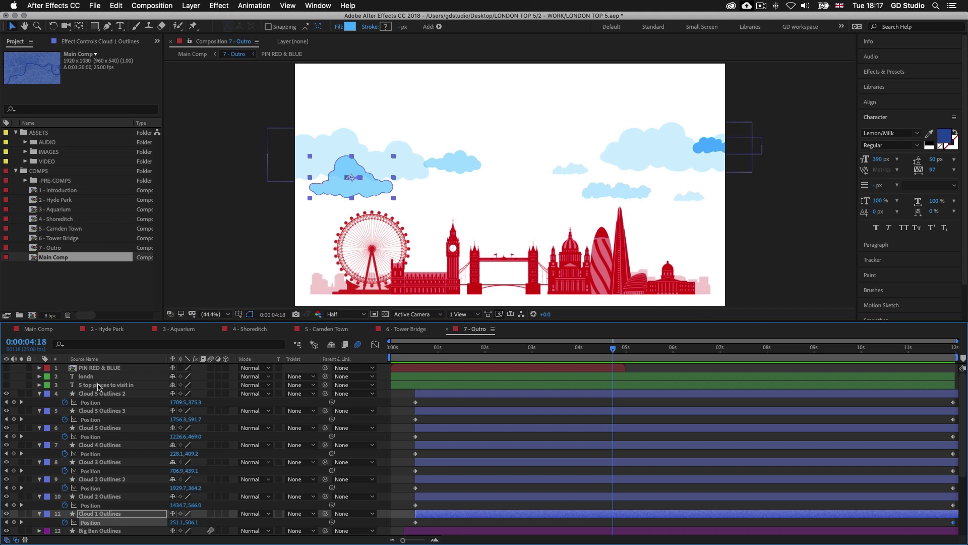
# Collapse the keyframed properties of all the cloud layers.
pyautogui.click(508, 394)
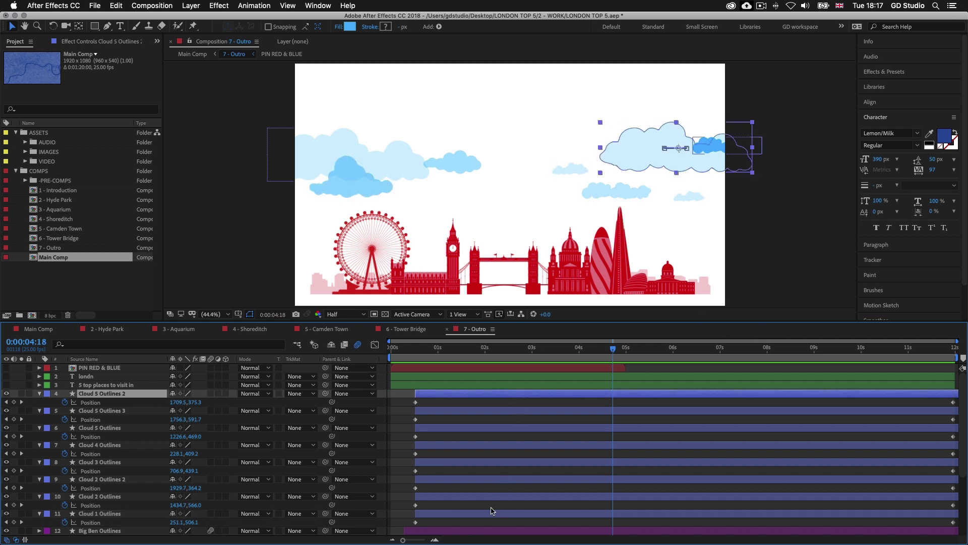
pyautogui.keyDown('shift'); pyautogui.click(493, 515); pyautogui.keyUp('shift')
pyautogui.press('u')
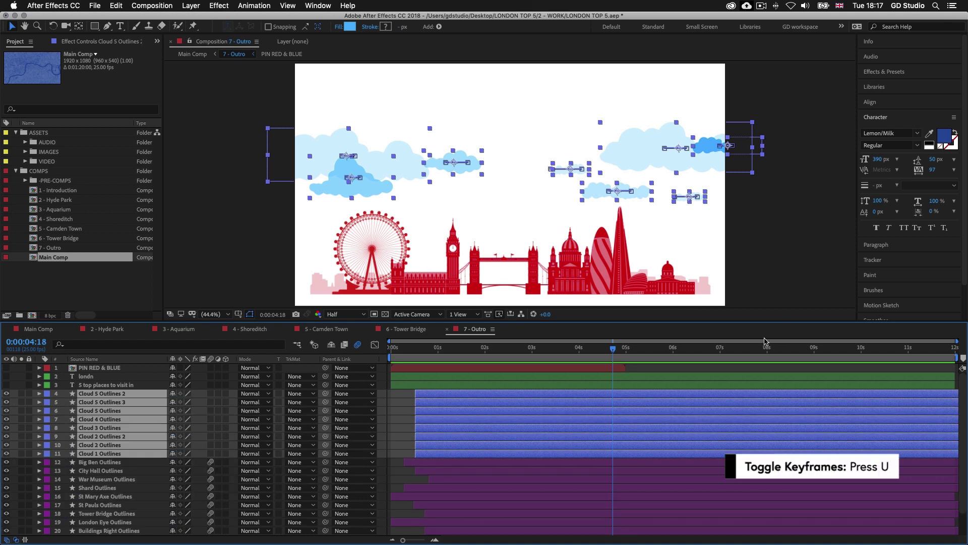
# Enlarge the composition viewer and make the PIN RED & BLUE, londn and 5 top places to visit in layers visible.
pyautogui.moveTo(767, 321); pyautogui.dragTo(767, 380)
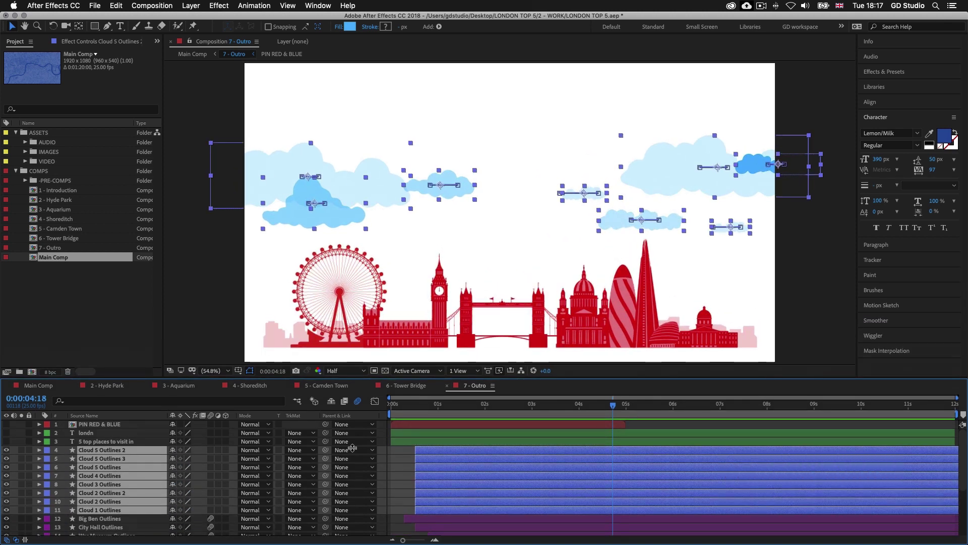
pyautogui.moveTo(6, 441); pyautogui.dragTo(6, 424)
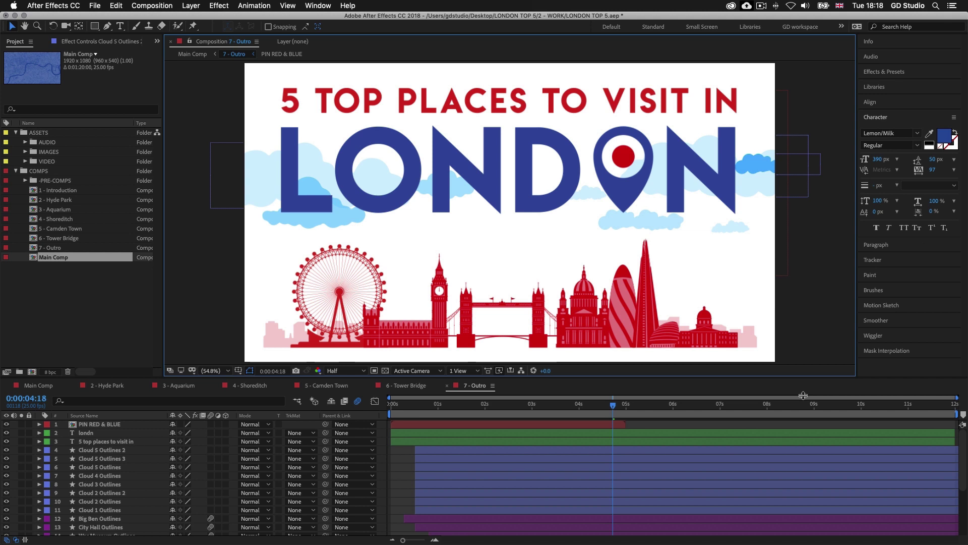
pyautogui.moveTo(802, 376); pyautogui.dragTo(803, 403)
# Shift the PIN RED & BLUE, londn and 5 top places to visit in layers together to start at 0:00:01:12.
pyautogui.click(415, 431)
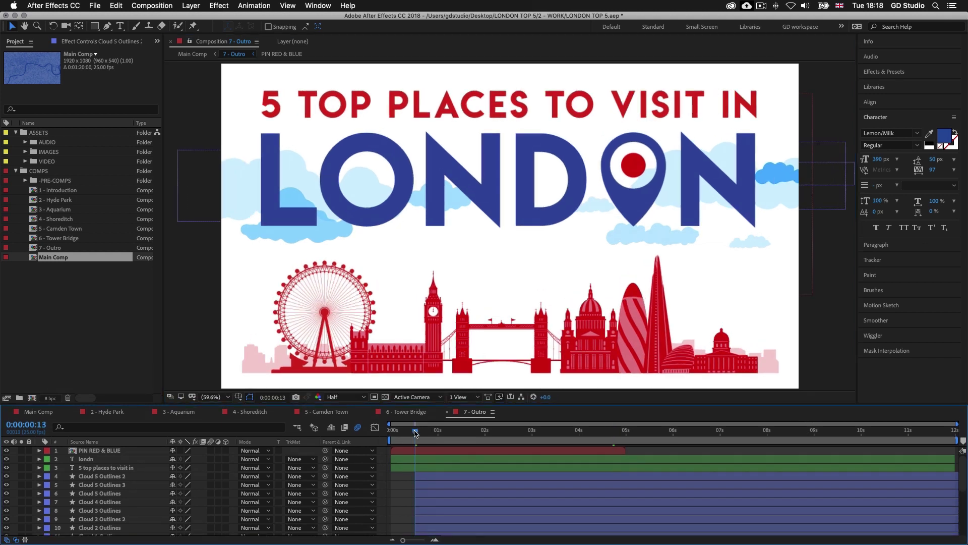
pyautogui.press('space')
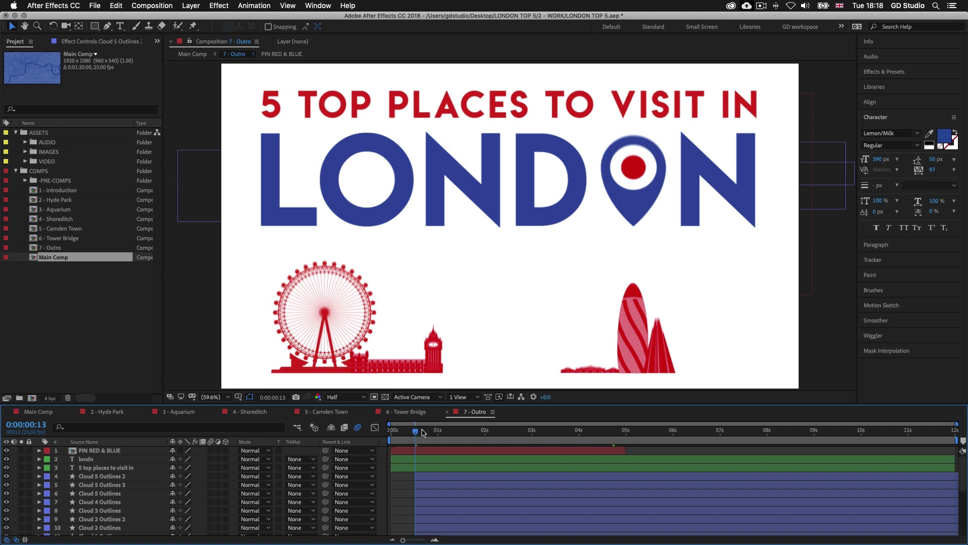
pyautogui.click(459, 432)
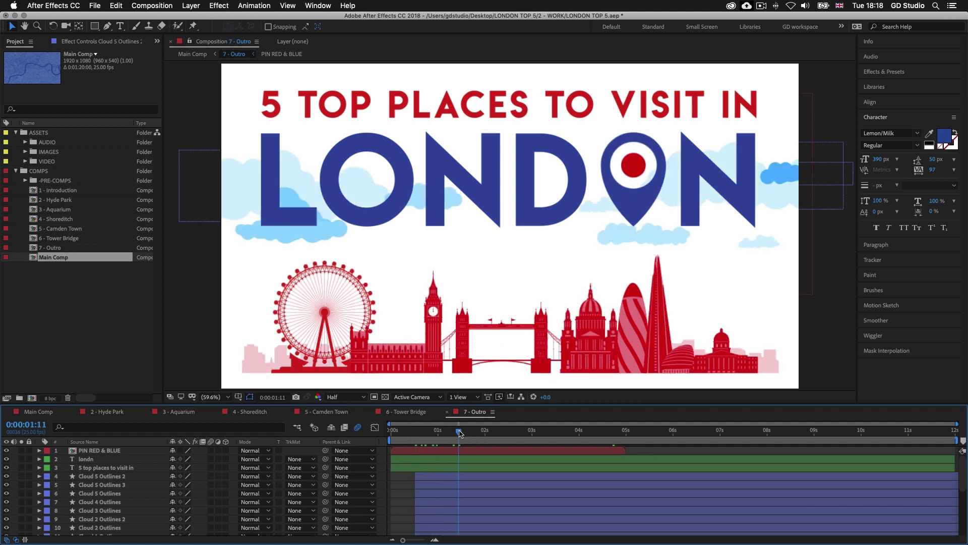
pyautogui.moveTo(459, 432); pyautogui.dragTo(461, 433)
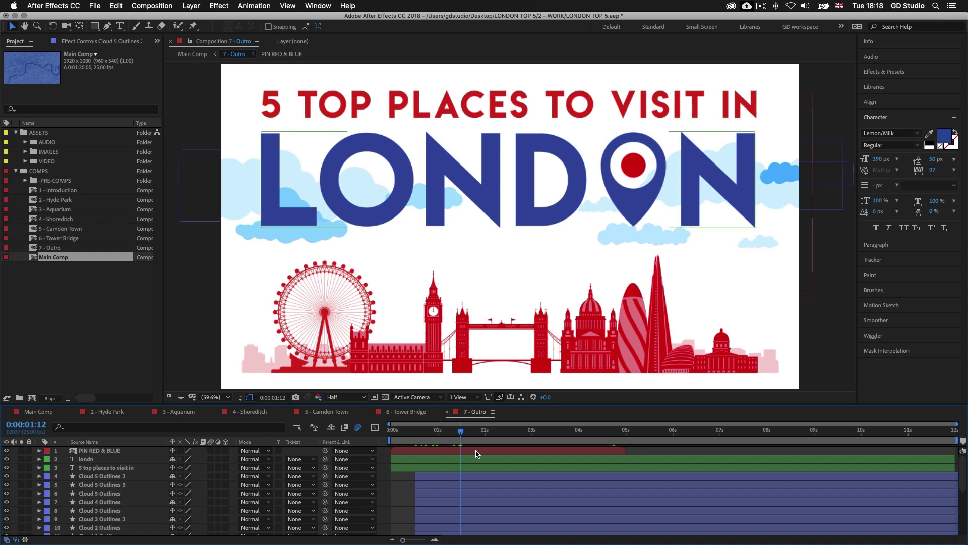
pyautogui.click(477, 451)
pyautogui.keyDown('shift'); pyautogui.click(472, 460); pyautogui.keyUp('shift')
pyautogui.keyDown('shift'); pyautogui.click(464, 469); pyautogui.keyUp('shift')
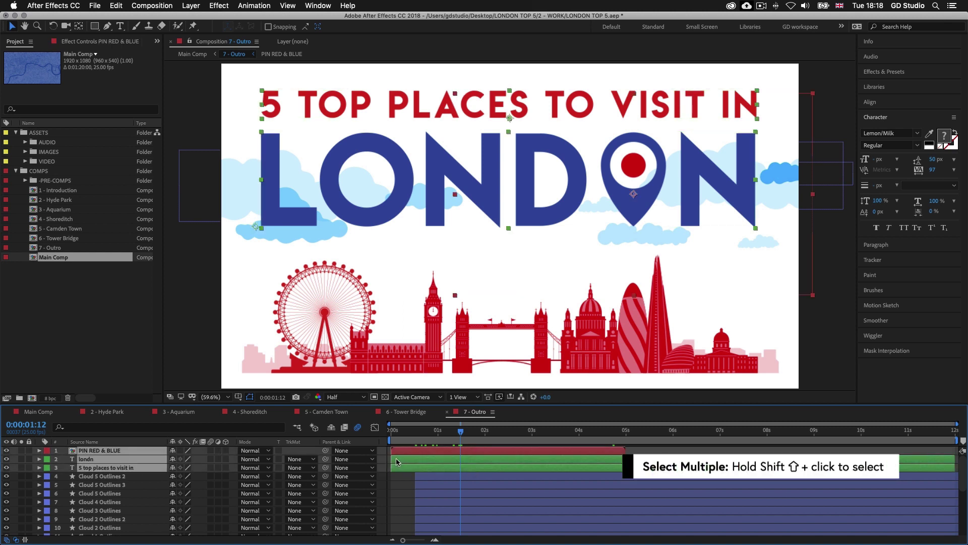
pyautogui.moveTo(399, 461); pyautogui.dragTo(467, 462)
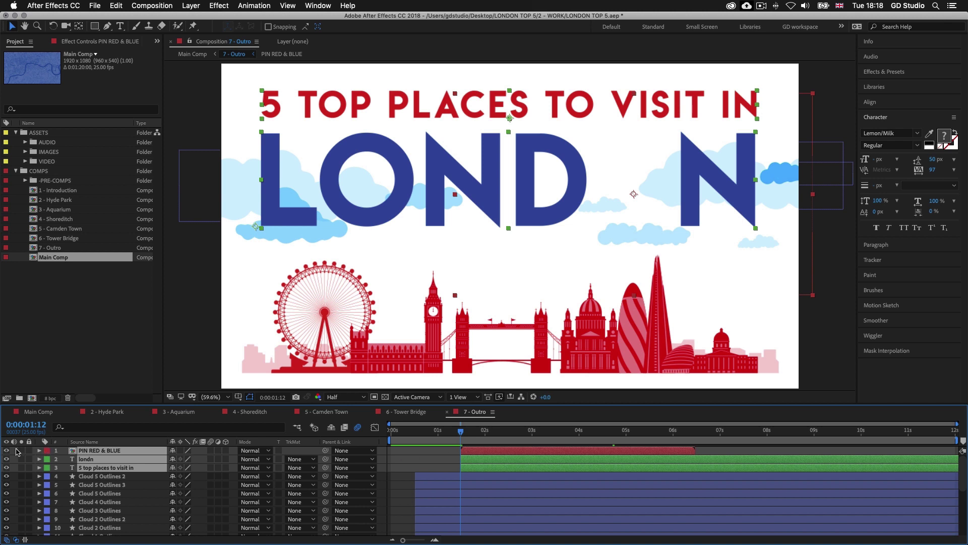
# Hide the PIN RED & BLUE layer and select only the londn text layer.
pyautogui.press('F2')
pyautogui.click(7, 450)
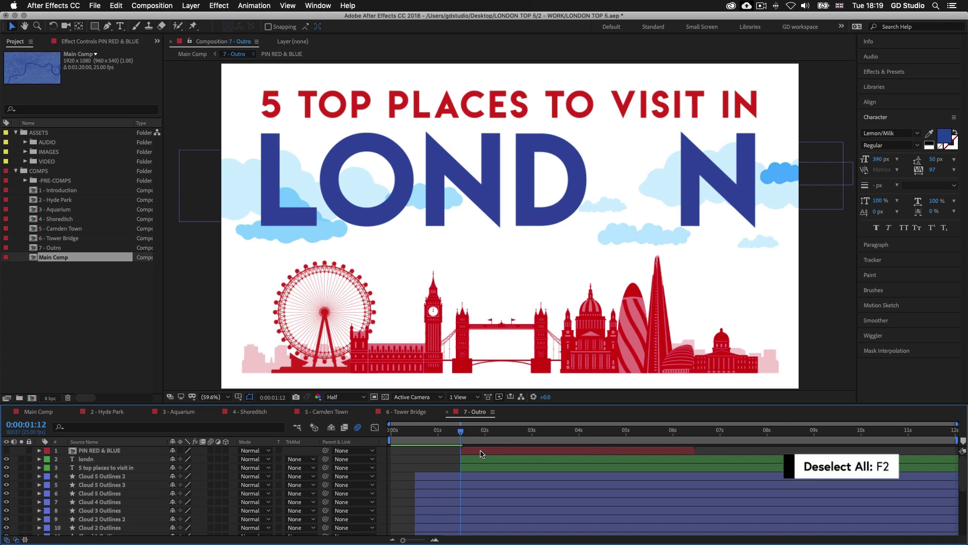
pyautogui.click(478, 462)
pyautogui.click(479, 462)
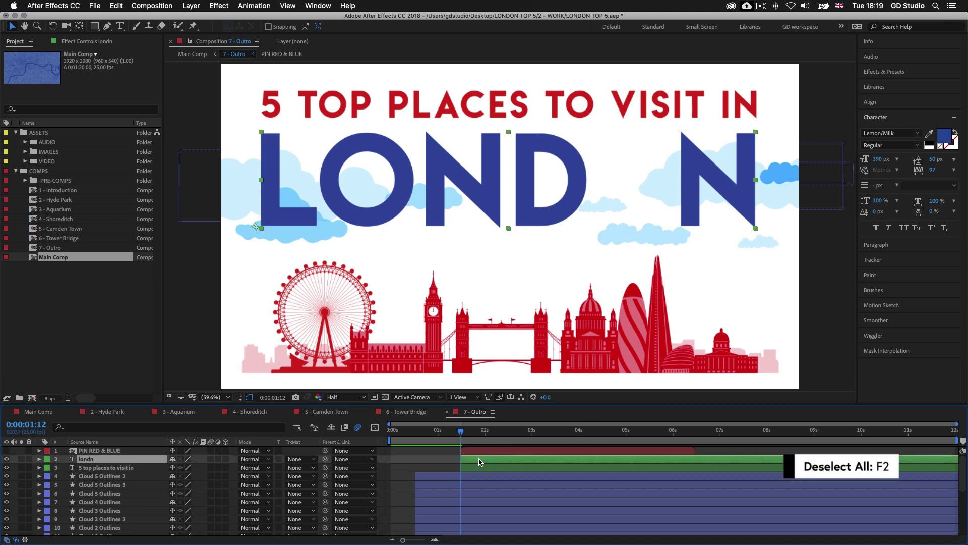
# Add Opacity keyframes at 0:00:01:12 and 0:00:02:00 to both the londn and 5 top places to visit in layers.
pyautogui.keyDown('shift'); pyautogui.click(485, 468); pyautogui.keyUp('shift')
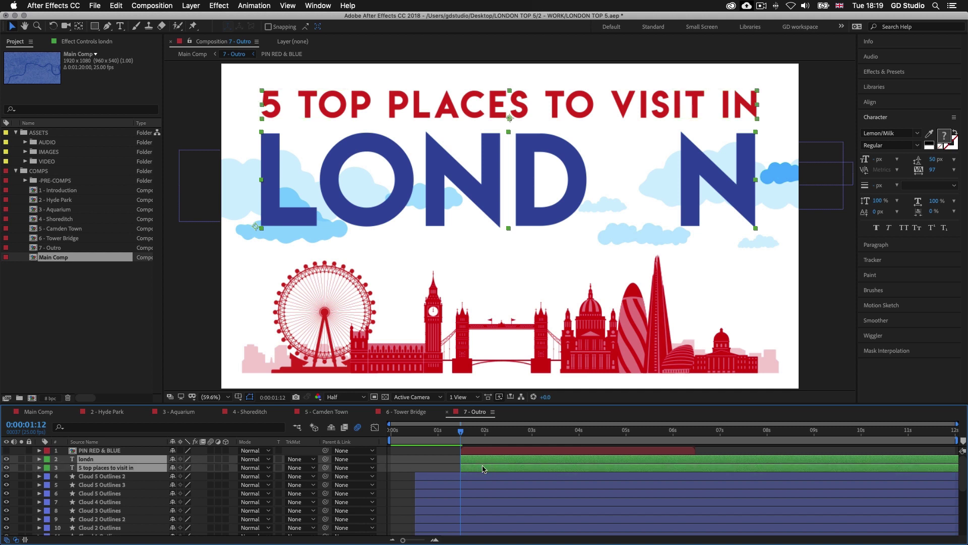
pyautogui.press('t')
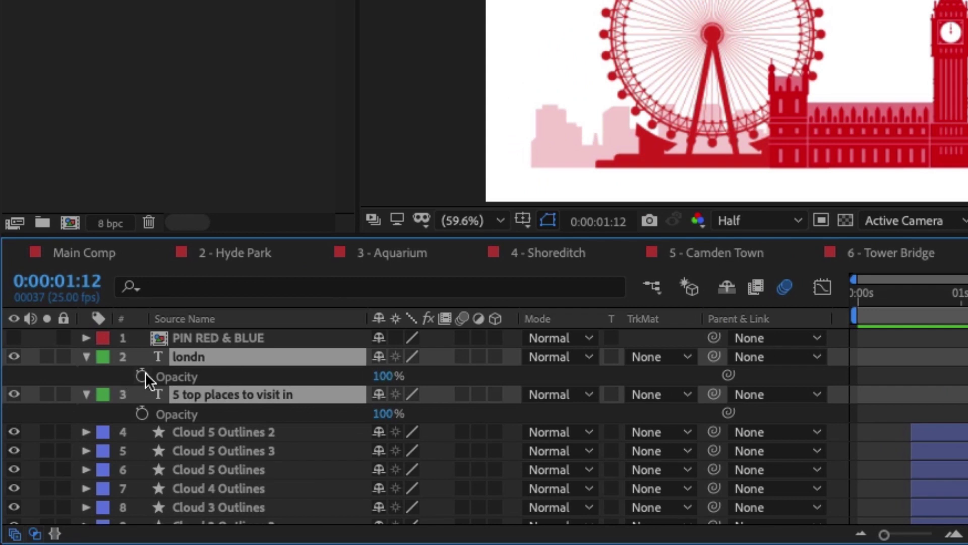
pyautogui.click(143, 375)
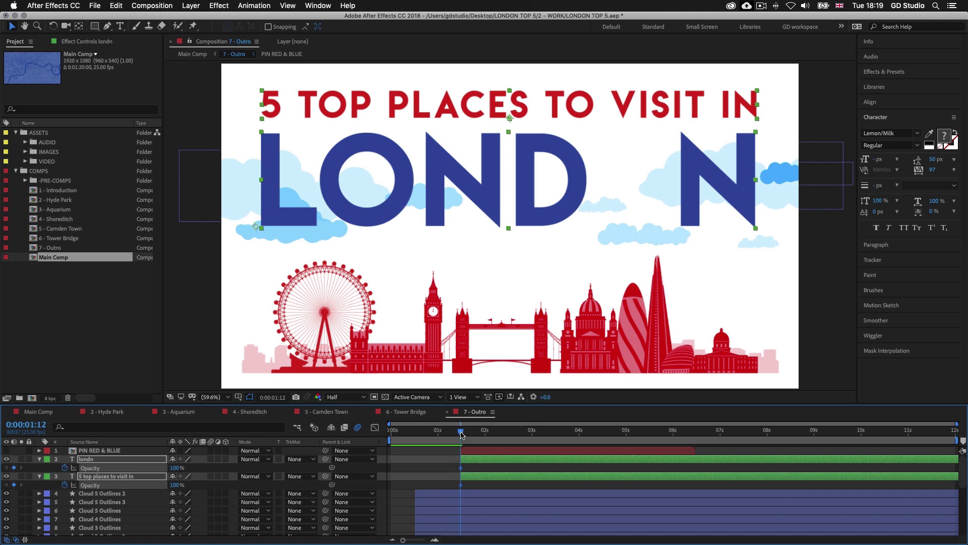
pyautogui.moveTo(462, 434); pyautogui.dragTo(488, 433)
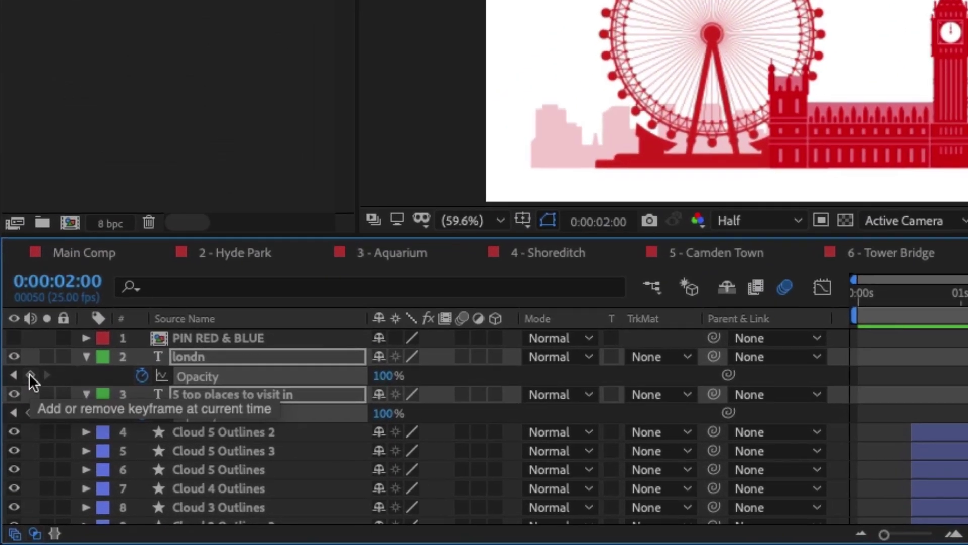
pyautogui.click(13, 467)
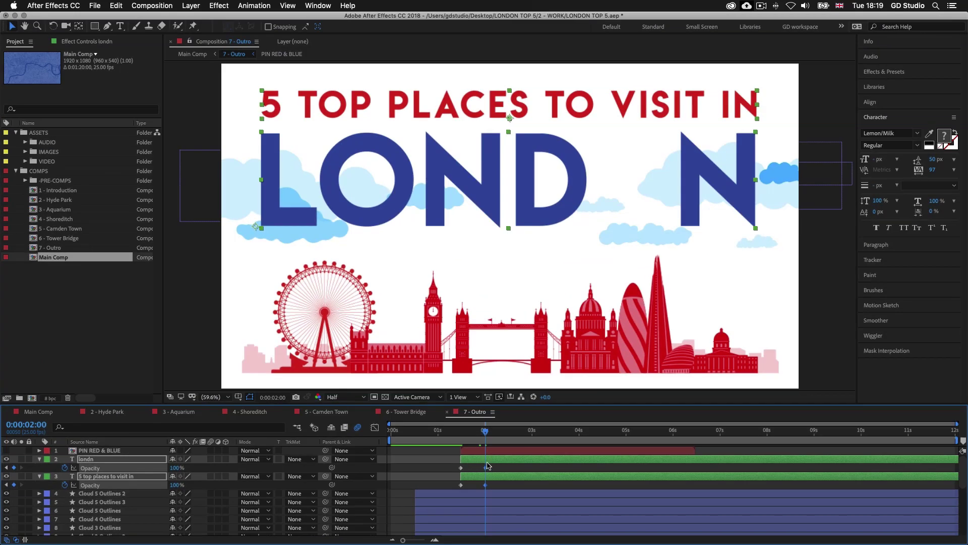
pyautogui.moveTo(487, 466)
# Set the opacity of both title text layers to 0% at 0:00:01:12 and scrub through the fade-in.
pyautogui.moveTo(486, 432); pyautogui.dragTo(461, 431)
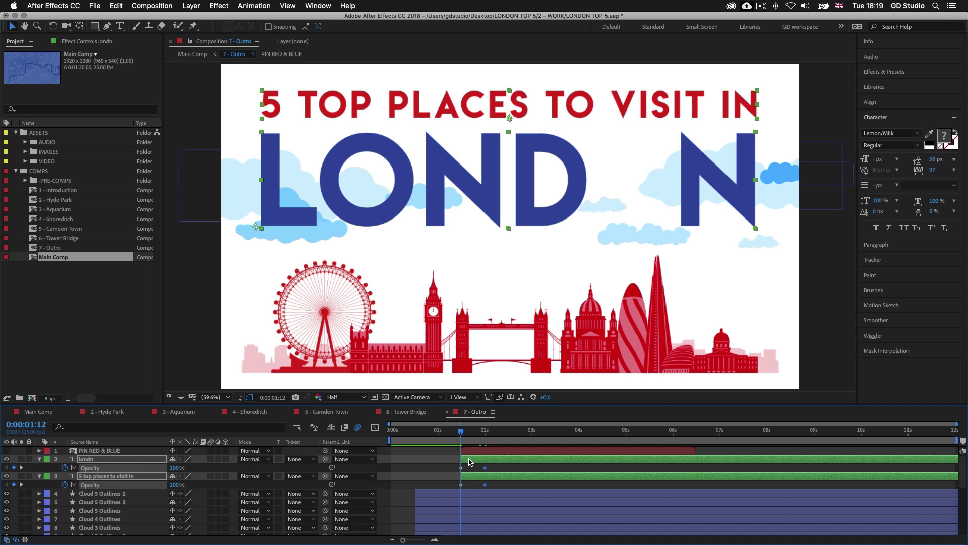
pyautogui.click(174, 468)
pyautogui.write('0')
pyautogui.press('Return')
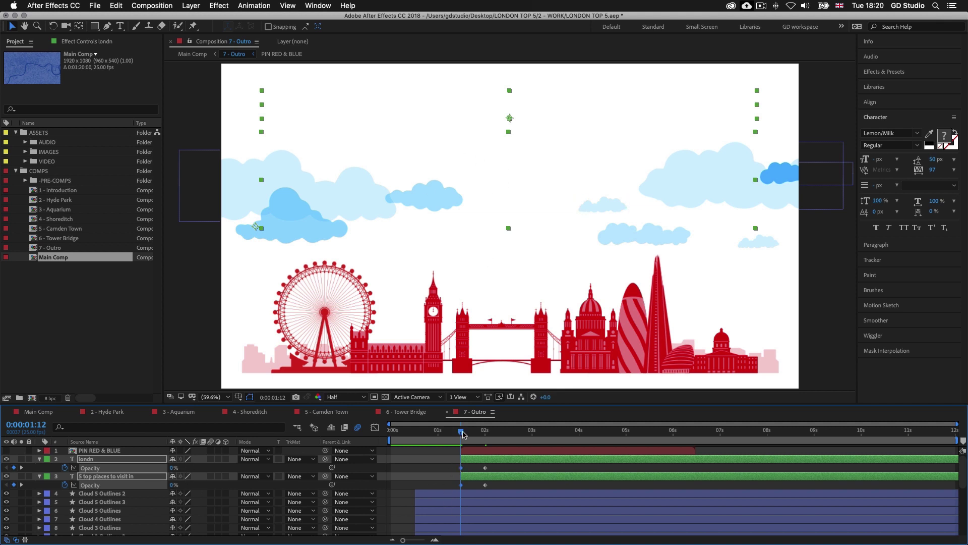
pyautogui.moveTo(464, 434); pyautogui.dragTo(491, 436)
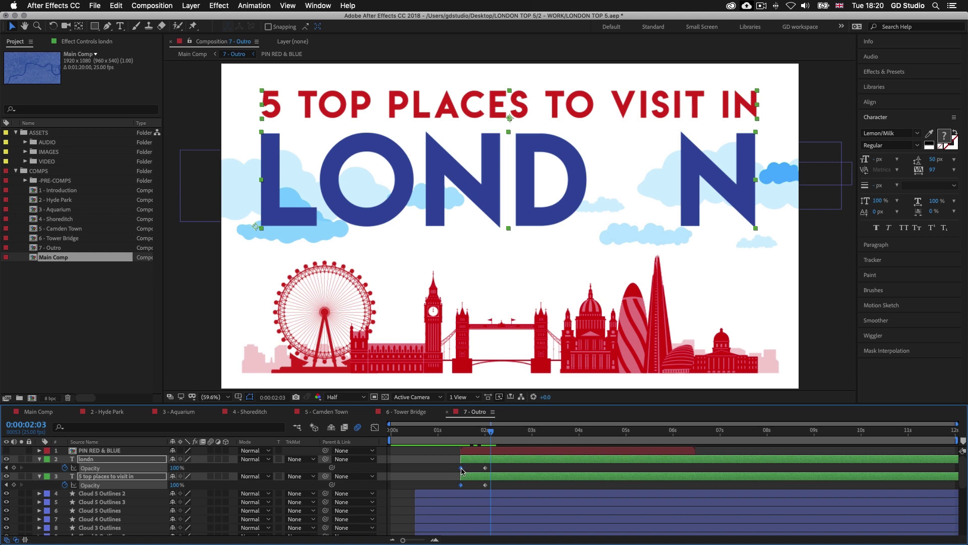
# Shift only the londn layer to start at 0:00:02:00 and scrub through the staggered fade-ins.
pyautogui.click(505, 477)
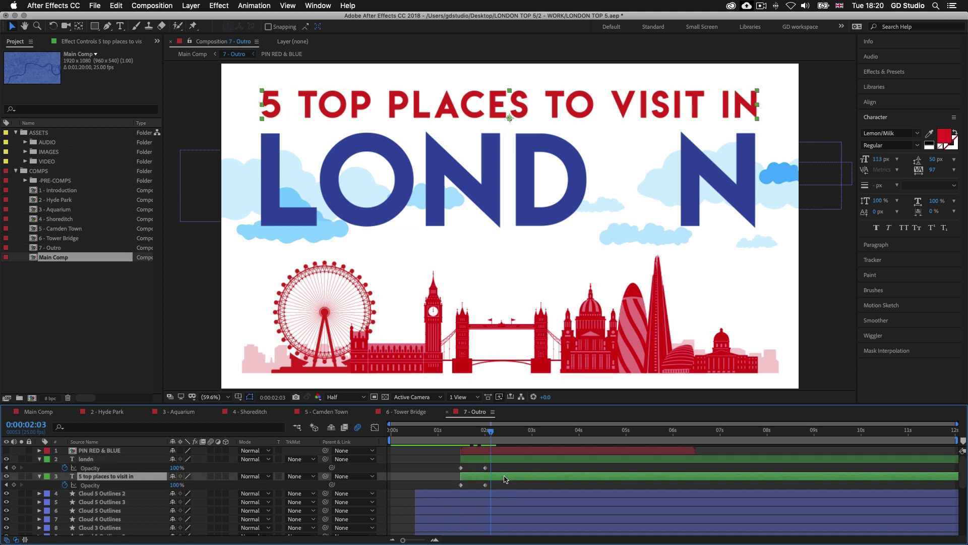
pyautogui.moveTo(477, 463); pyautogui.dragTo(493, 462)
pyautogui.click(459, 432)
pyautogui.moveTo(465, 434); pyautogui.dragTo(523, 437)
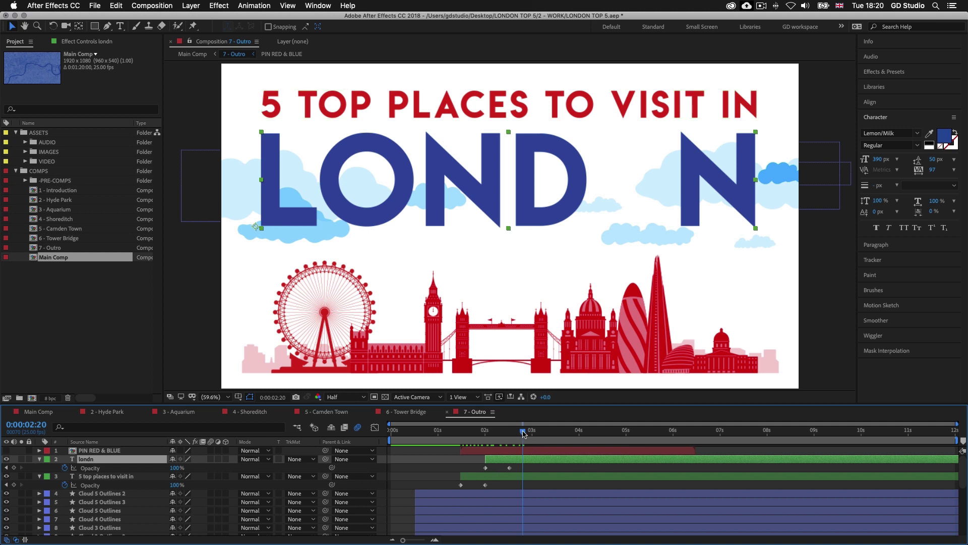
# Add Position keyframes to the londn layer at 0:00:02:00 and 0:00:02:13, alongside its Opacity keyframes.
pyautogui.moveTo(512, 434); pyautogui.dragTo(489, 447)
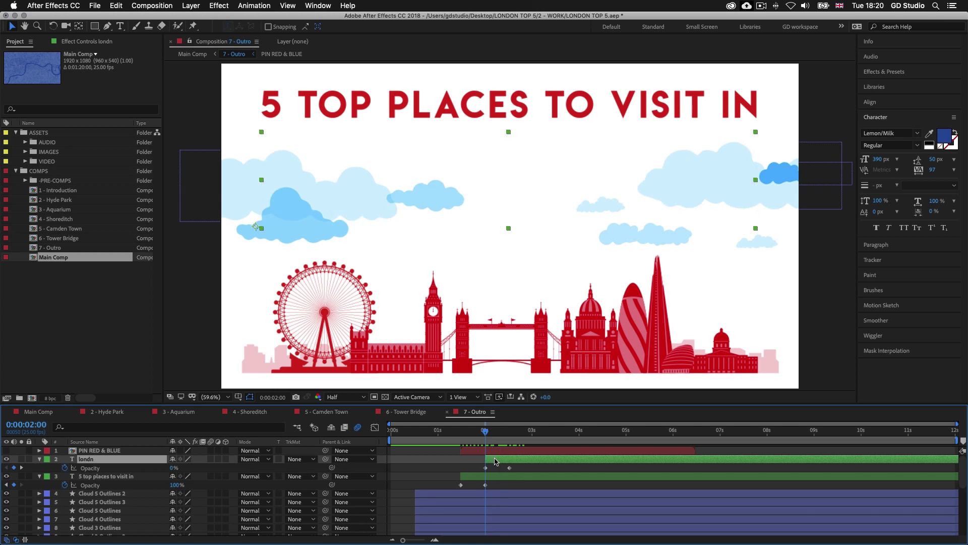
pyautogui.press('p')
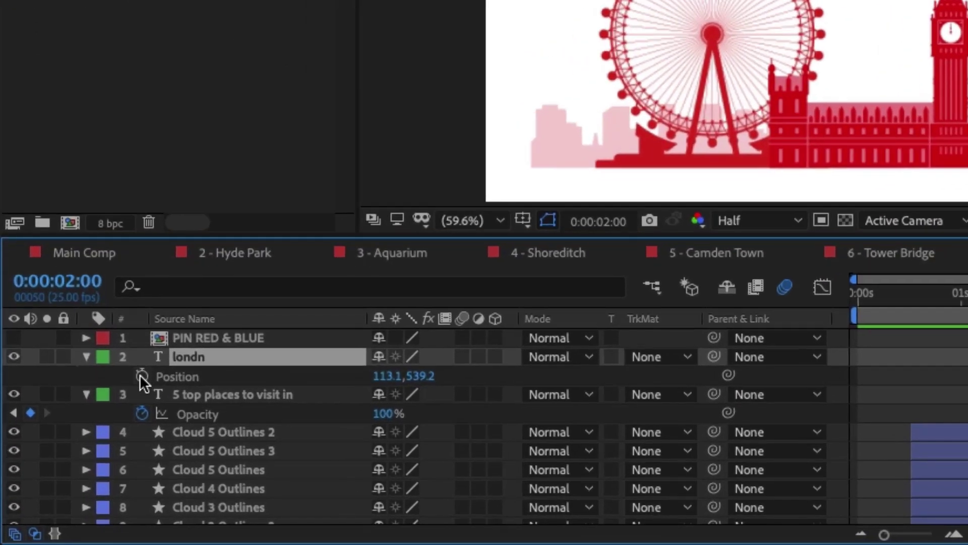
pyautogui.click(66, 466)
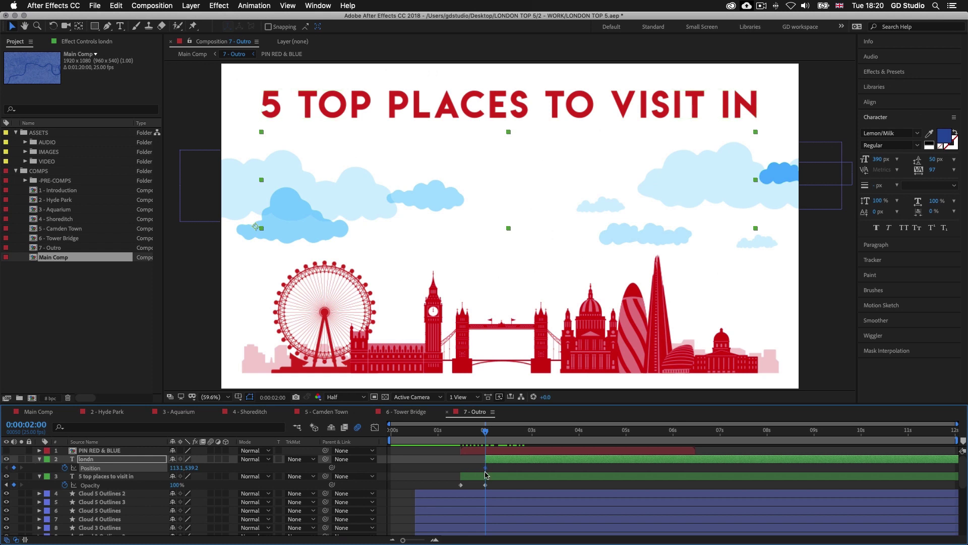
pyautogui.click(498, 462)
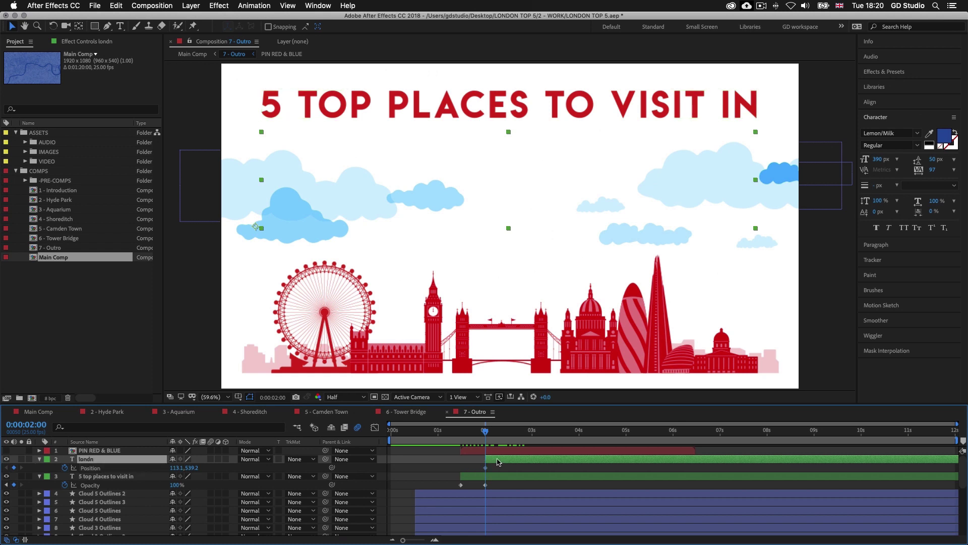
pyautogui.press('u')
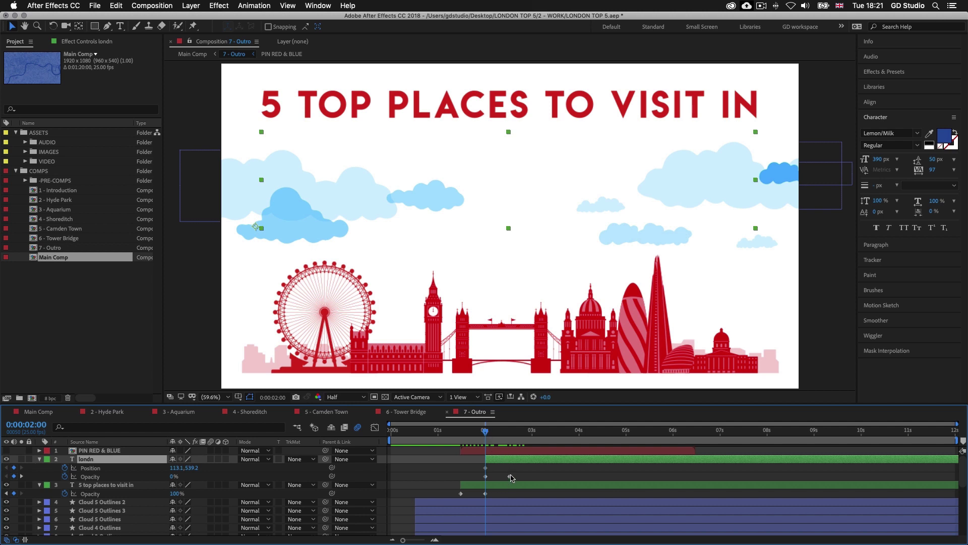
pyautogui.moveTo(486, 435); pyautogui.dragTo(508, 435)
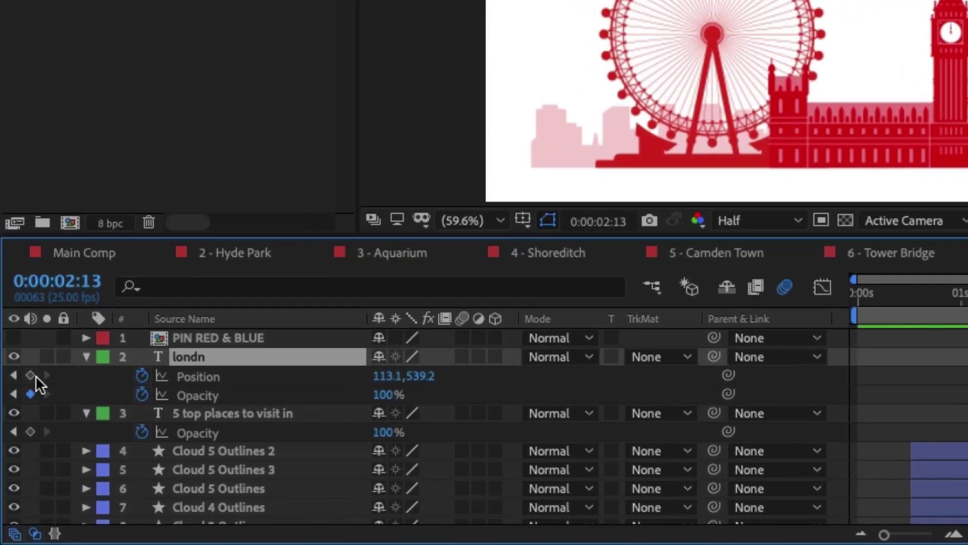
pyautogui.click(13, 468)
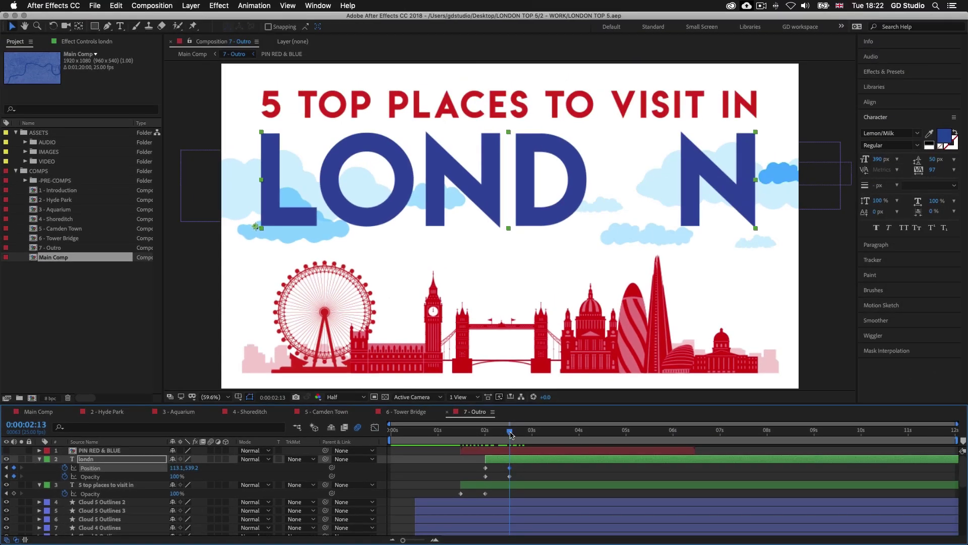
# Move the londn text straight down to position 113.1, 859.2 at its first Position keyframe, 0:00:02:00.
pyautogui.moveTo(510, 433); pyautogui.dragTo(485, 433)
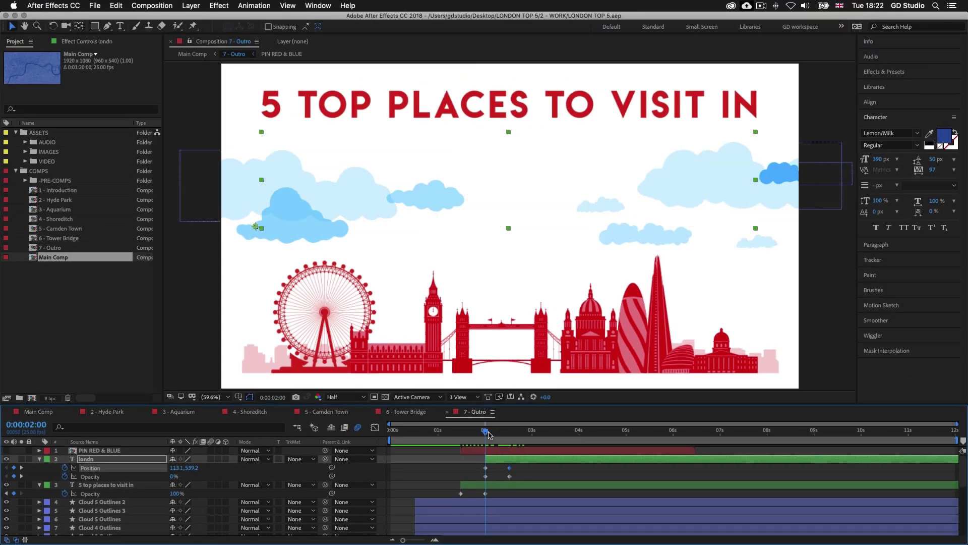
pyautogui.click(490, 460)
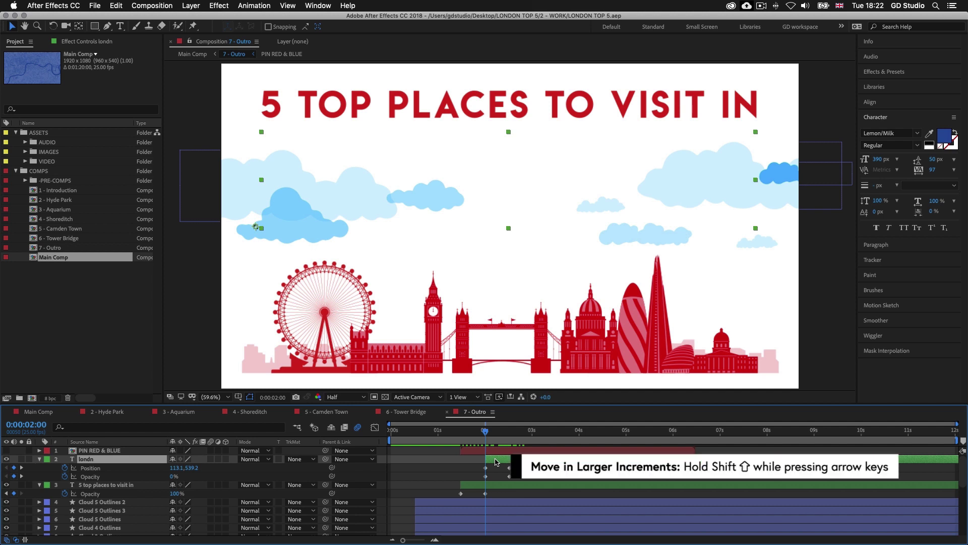
pyautogui.hotkey('shift', 'Down')
pyautogui.hotkey('shift', 'Down')
pyautogui.hotkey('shift', 'Down')
pyautogui.hotkey('shift', 'Down')
pyautogui.hotkey('shift', 'Down')
pyautogui.hotkey('shift', 'Down')
pyautogui.hotkey('shift', 'Down')
pyautogui.hotkey('shift', 'Down')
pyautogui.hotkey('shift', 'Down')
pyautogui.hotkey('shift', 'Down')
pyautogui.hotkey('shift', 'Down')
pyautogui.hotkey('shift', 'Down')
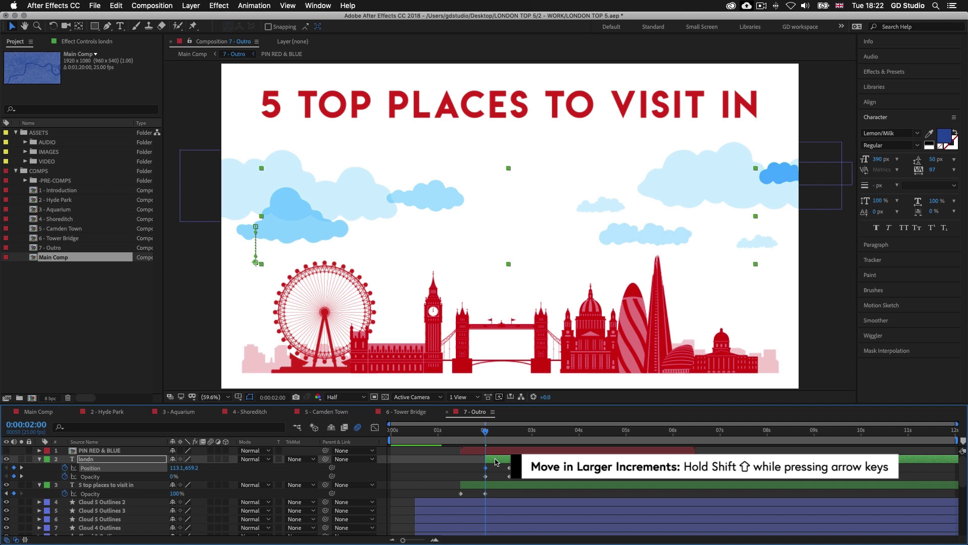
pyautogui.hotkey('shift', 'Down')
pyautogui.hotkey('shift', 'Down')
pyautogui.hotkey('shift', 'Down')
pyautogui.hotkey('shift', 'Down')
pyautogui.hotkey('shift', 'Down')
pyautogui.hotkey('shift', 'Down')
pyautogui.hotkey('shift', 'Down')
pyautogui.hotkey('shift', 'Down')
pyautogui.hotkey('shift', 'Down')
pyautogui.hotkey('shift', 'Down')
pyautogui.hotkey('shift', 'Down')
pyautogui.hotkey('shift', 'Down')
pyautogui.hotkey('shift', 'Down')
pyautogui.hotkey('shift', 'Down')
pyautogui.hotkey('shift', 'Down')
pyautogui.hotkey('shift', 'Down')
pyautogui.hotkey('shift', 'Down')
pyautogui.hotkey('shift', 'Down')
pyautogui.hotkey('shift', 'Down')
pyautogui.hotkey('shift', 'Down')
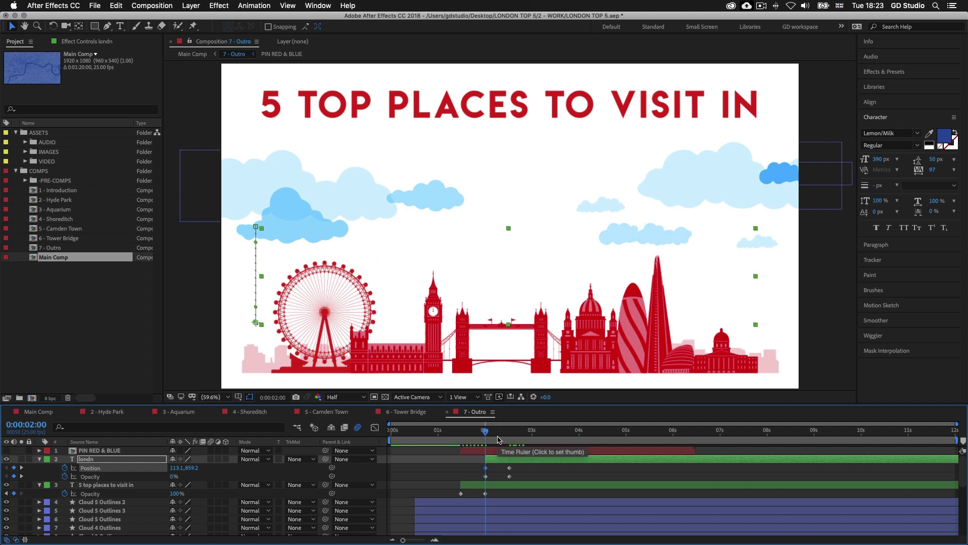
# End the work area at 0:00:03:00 and preview the title animation.
pyautogui.click(536, 433)
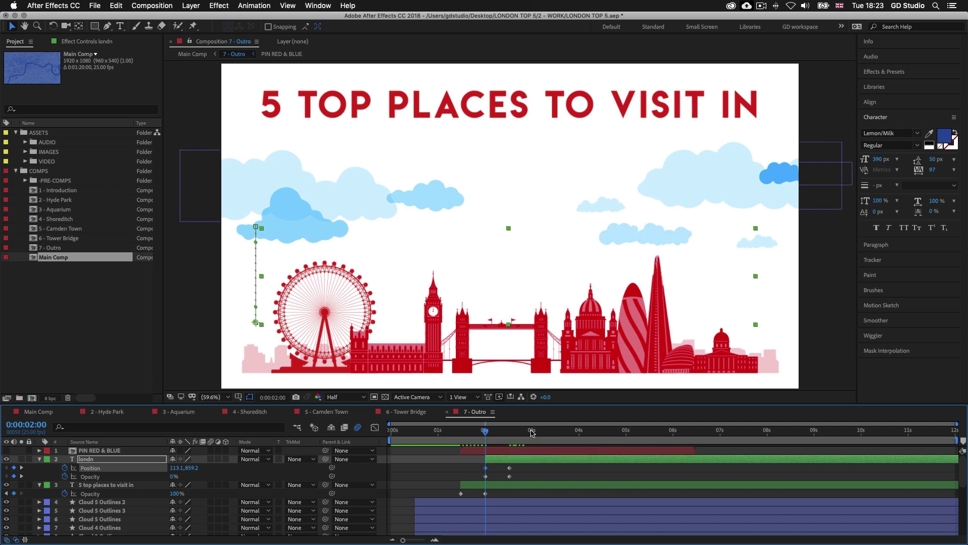
pyautogui.press('n')
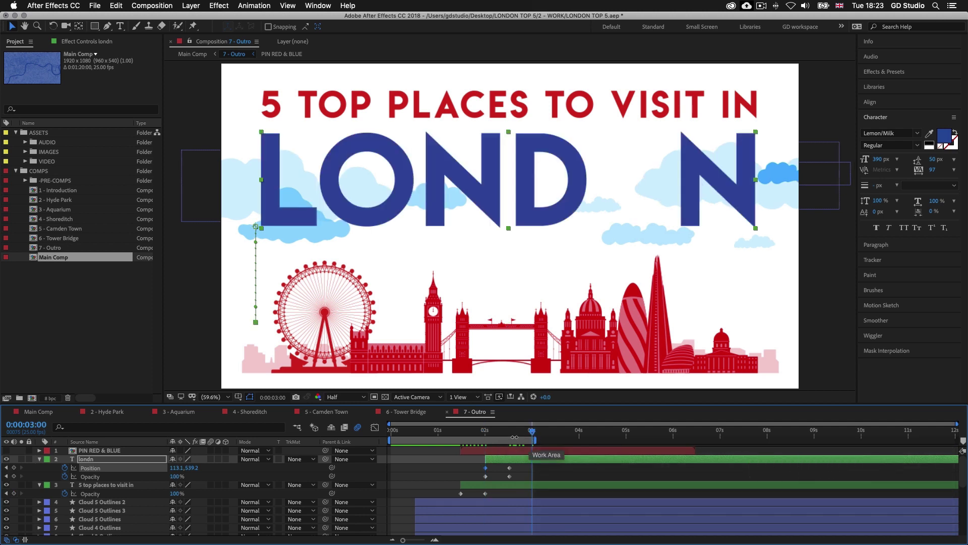
pyautogui.press('space')
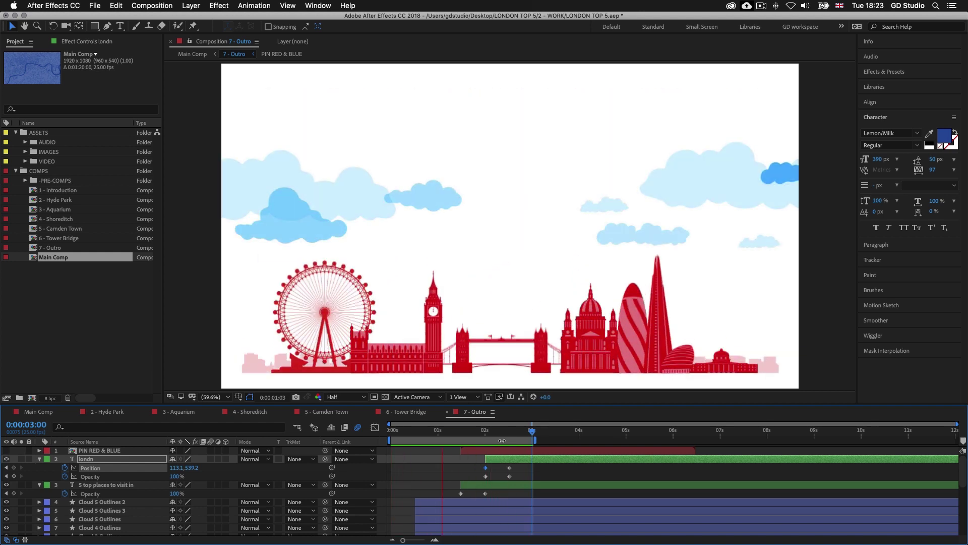
pyautogui.press('space')
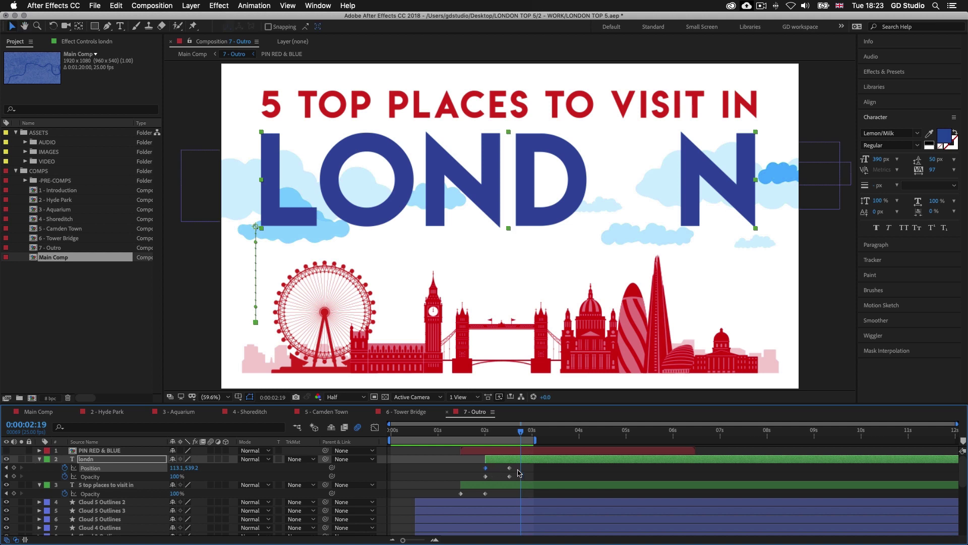
# Apply Easy Ease Out to londn's first Position keyframe and Easy Ease In to its last, and preview the movement.
pyautogui.rightClick(485, 471)
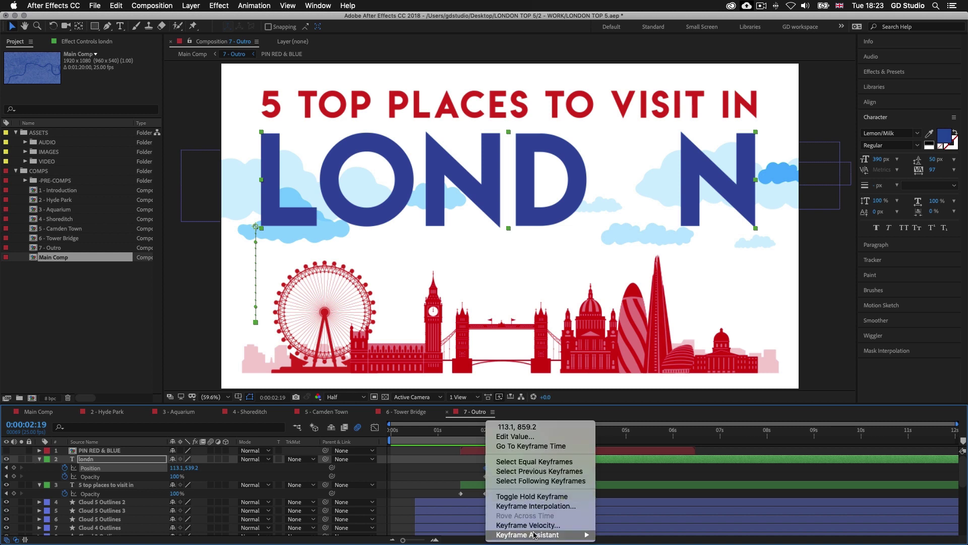
pyautogui.moveTo(537, 535)
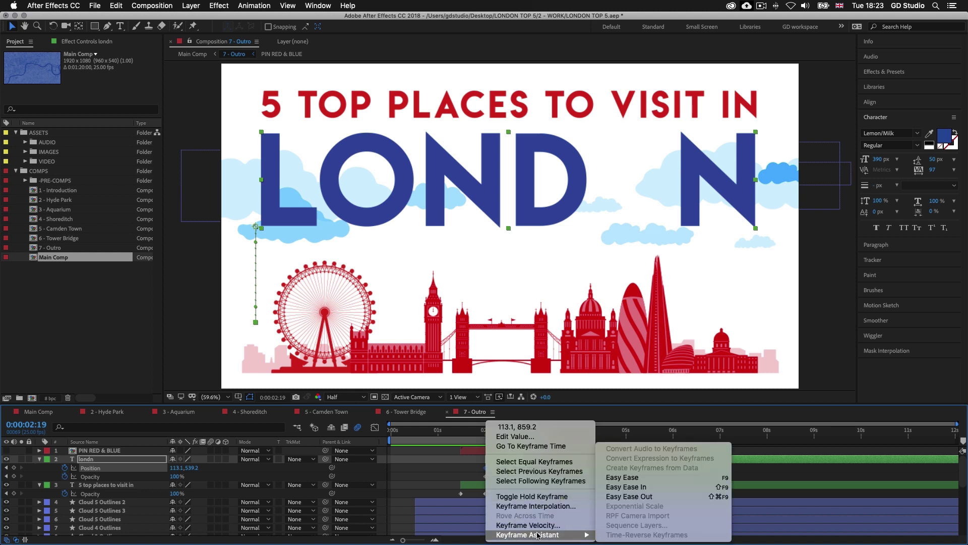
pyautogui.click(630, 487)
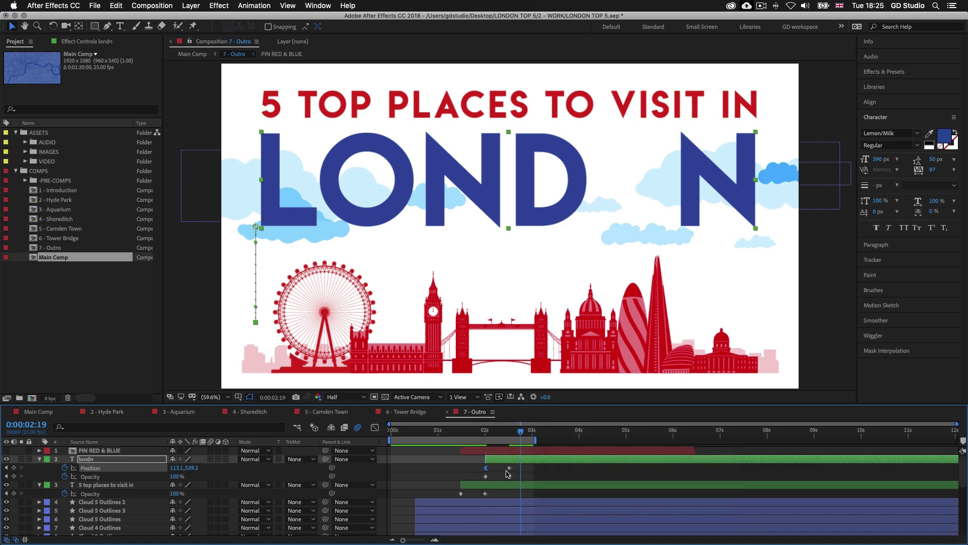
pyautogui.rightClick(509, 469)
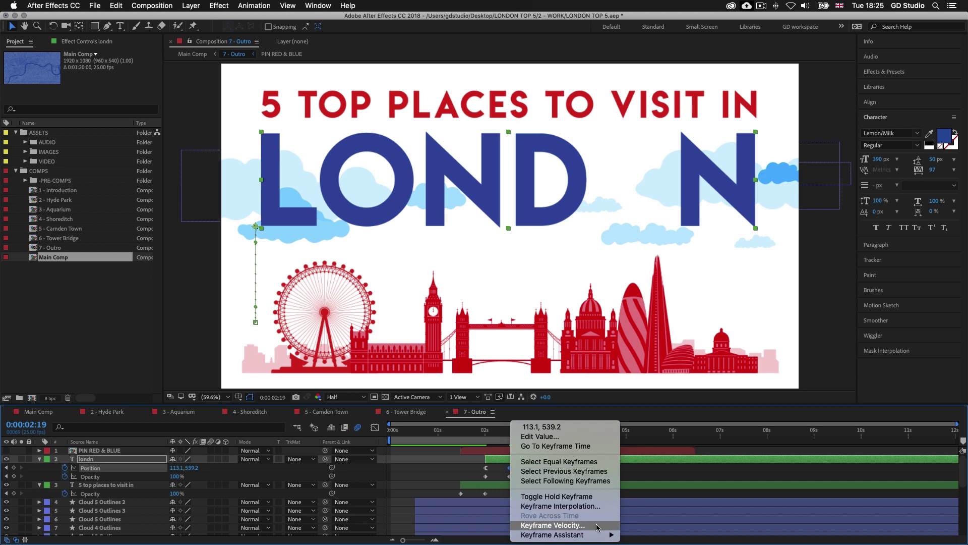
pyautogui.moveTo(597, 535)
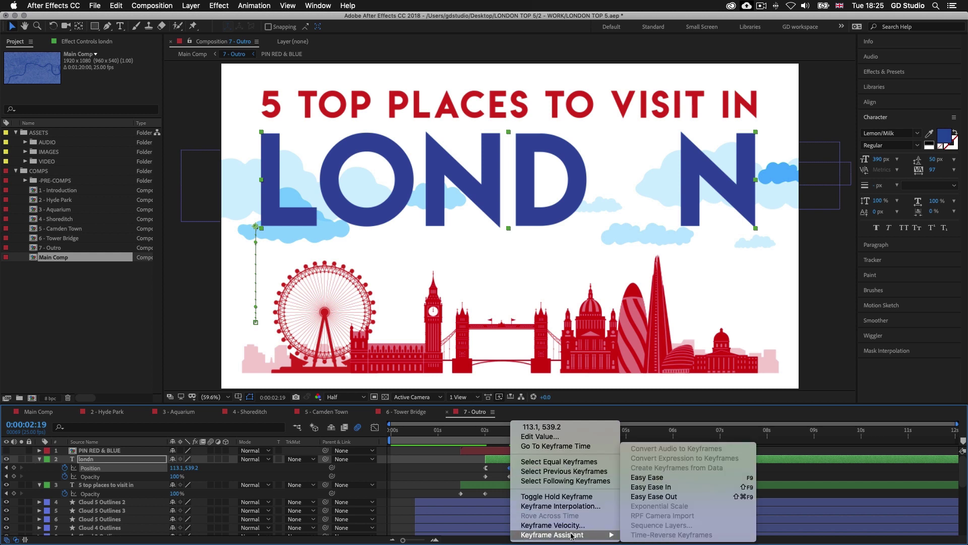
pyautogui.click(658, 487)
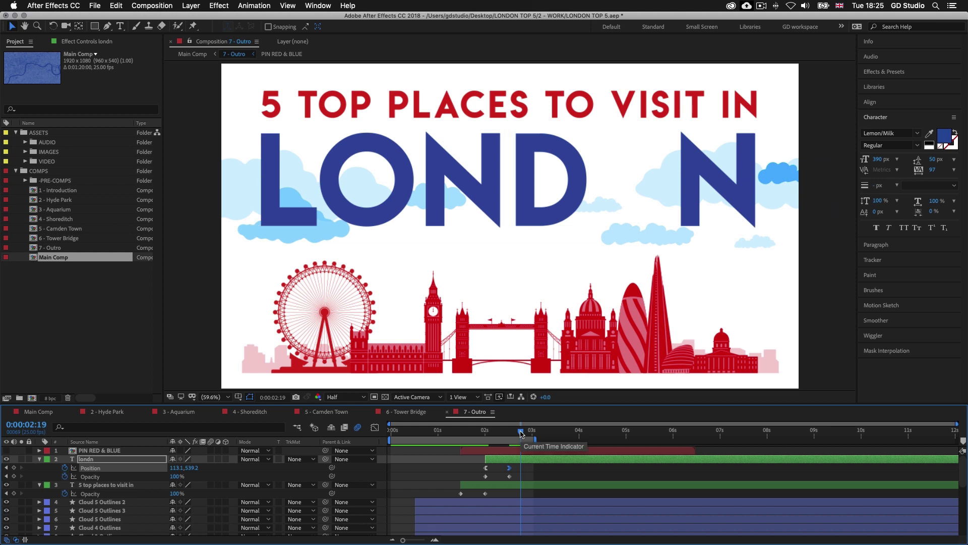
pyautogui.press('space')
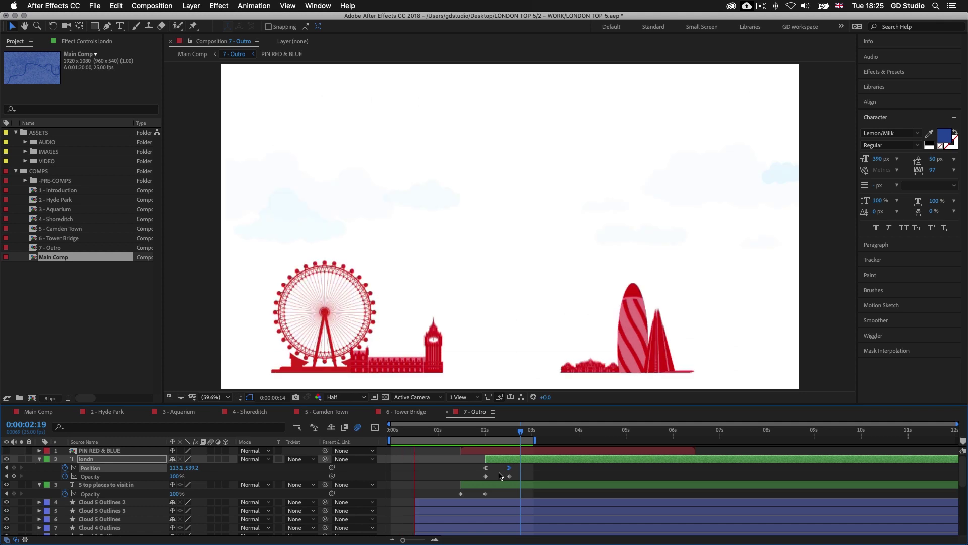
pyautogui.click(499, 476)
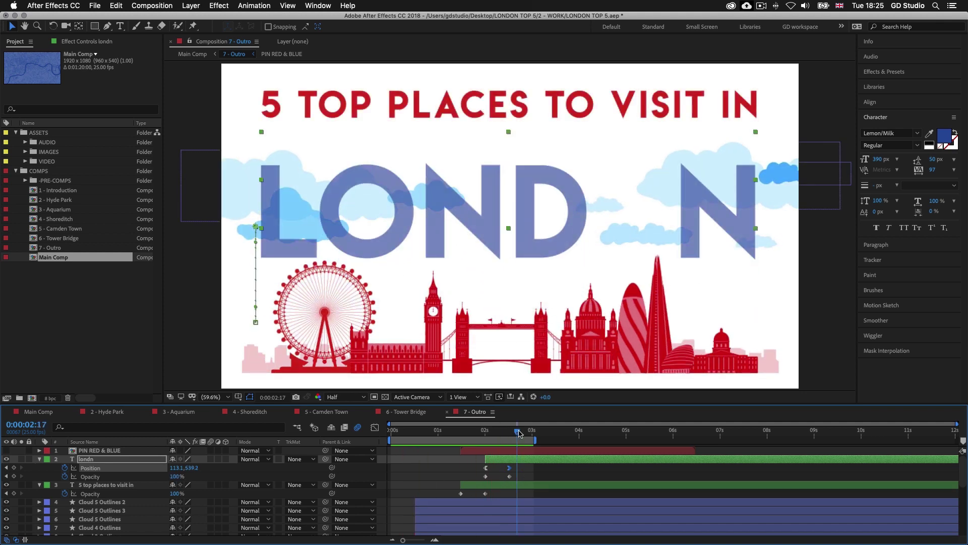
# Make the PIN RED & BLUE layer visible and shift it to start at londn's last keyframe, 0:00:02:13.
pyautogui.click(519, 431)
pyautogui.click(7, 453)
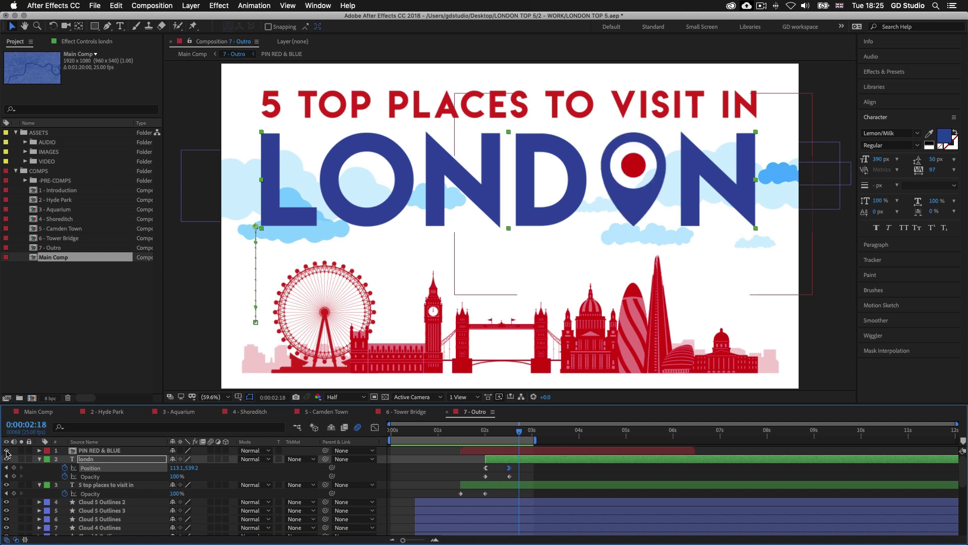
pyautogui.click(472, 454)
pyautogui.moveTo(472, 453); pyautogui.dragTo(518, 452)
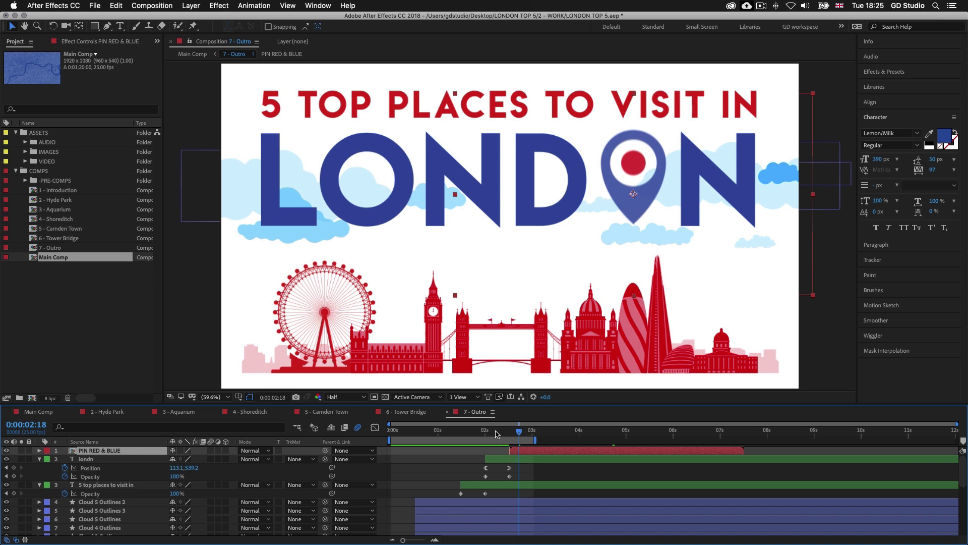
# Extend the work area end to 0:00:04:00 and preview the pin's entrance with the title animation.
pyautogui.moveTo(535, 440); pyautogui.dragTo(580, 441)
pyautogui.click(547, 435)
pyautogui.press('space')
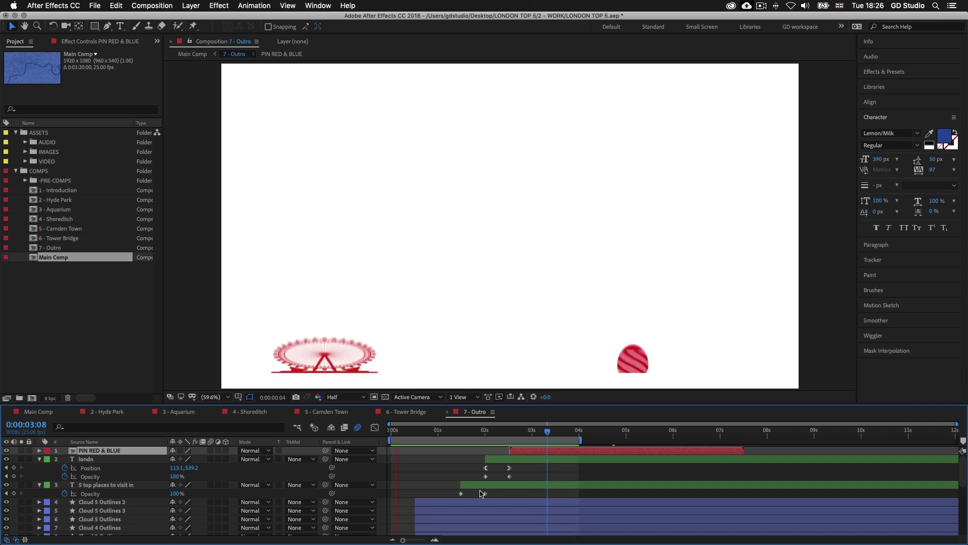
pyautogui.click(468, 432)
pyautogui.moveTo(471, 433); pyautogui.dragTo(544, 433)
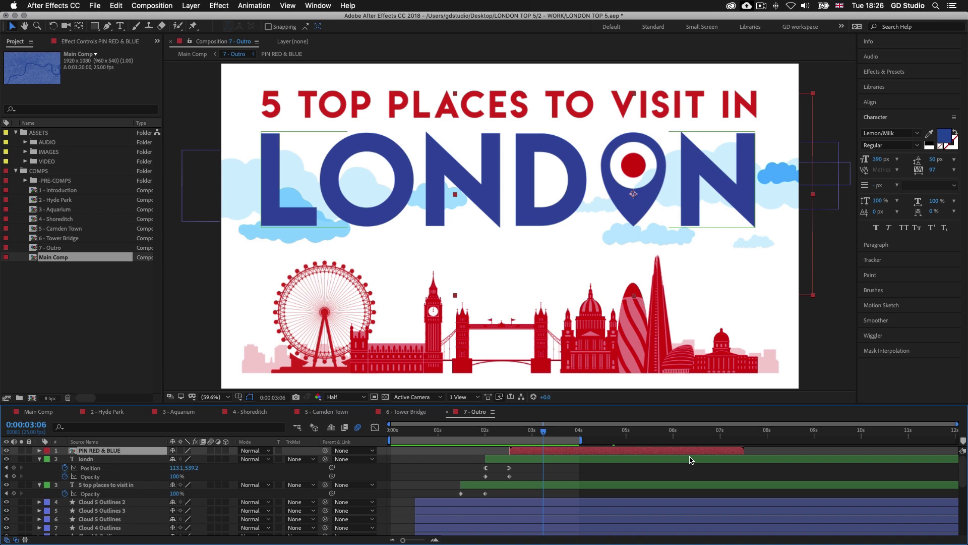
# Open the PIN RED & BLUE composition and set its duration to 0:00:10:00.
pyautogui.doubleClick(638, 452)
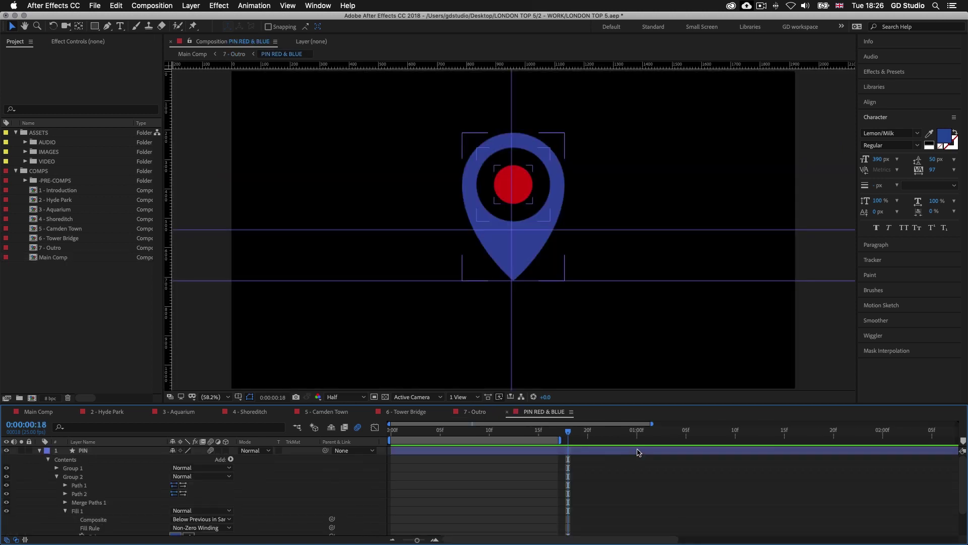
pyautogui.moveTo(416, 540); pyautogui.dragTo(414, 541)
pyautogui.press('super+k')
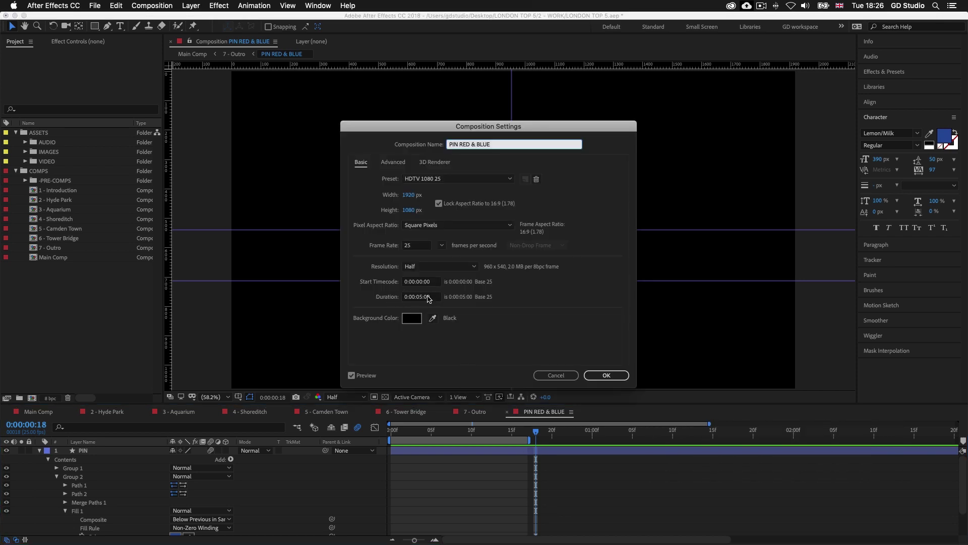
pyautogui.click(422, 297)
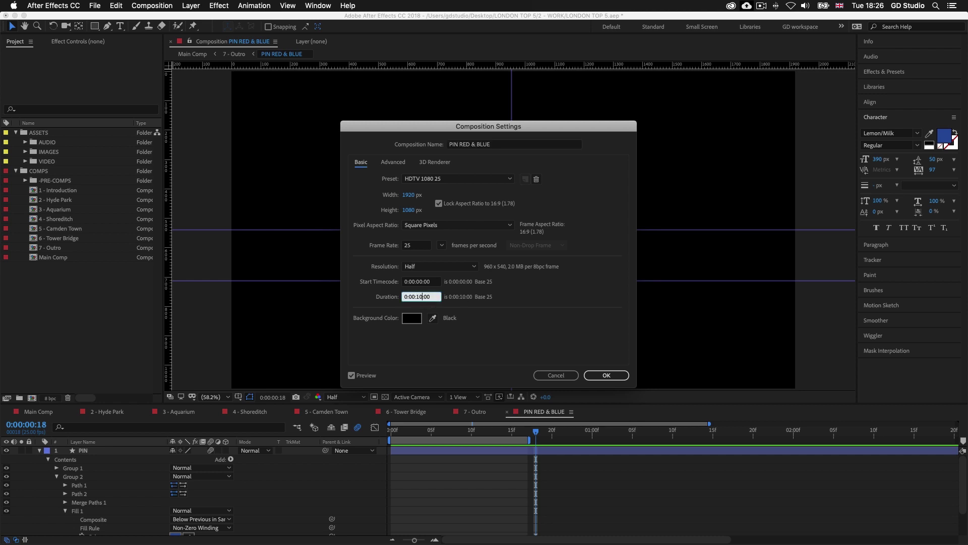
pyautogui.click(588, 378)
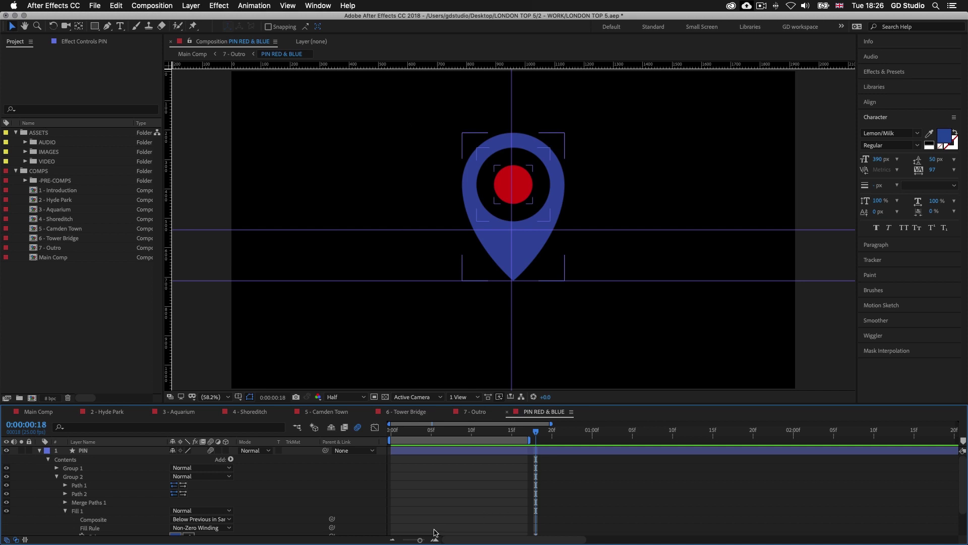
# Extend the PIN layer to its composition's end, then return to 7 - Outro and extend the PIN RED & BLUE layer to the end.
pyautogui.moveTo(418, 541); pyautogui.dragTo(410, 540)
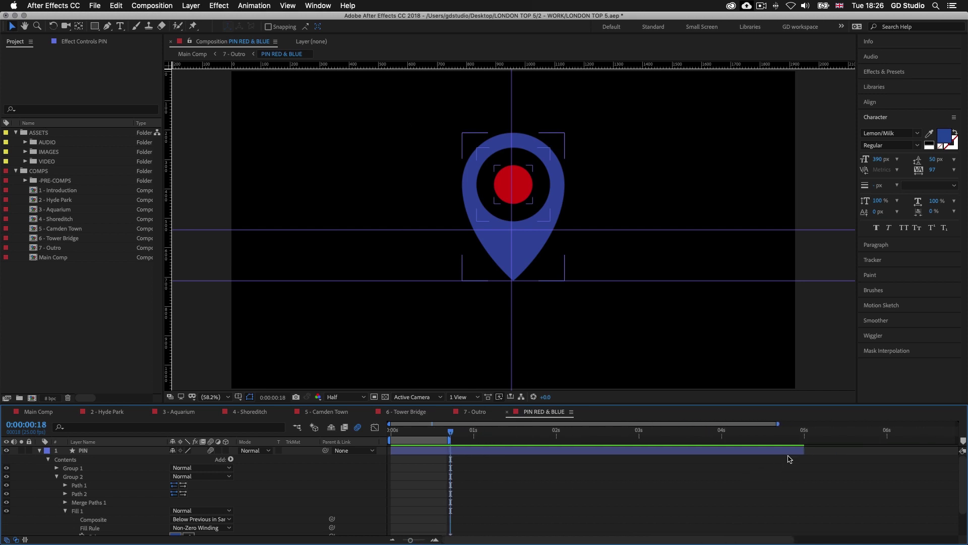
pyautogui.moveTo(804, 451); pyautogui.dragTo(962, 450)
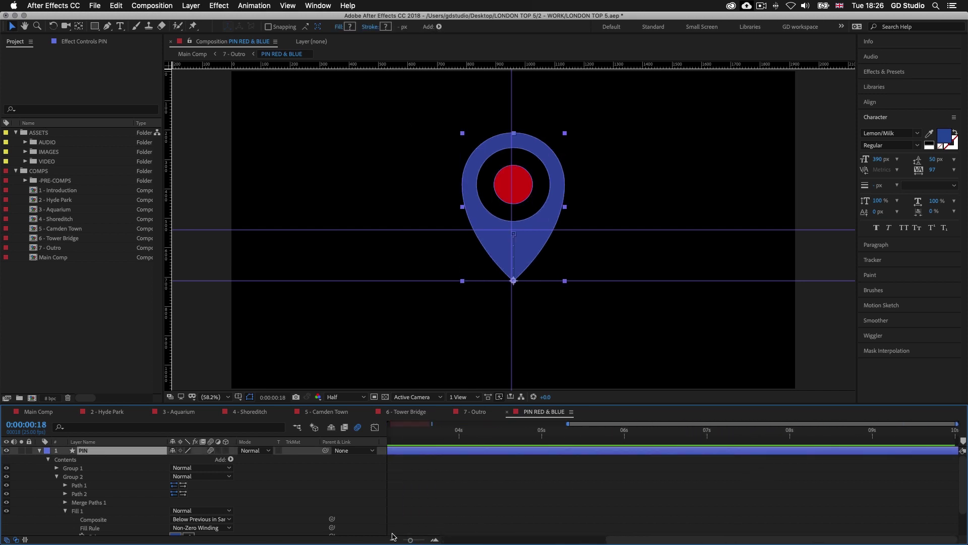
pyautogui.moveTo(410, 540); pyautogui.dragTo(404, 541)
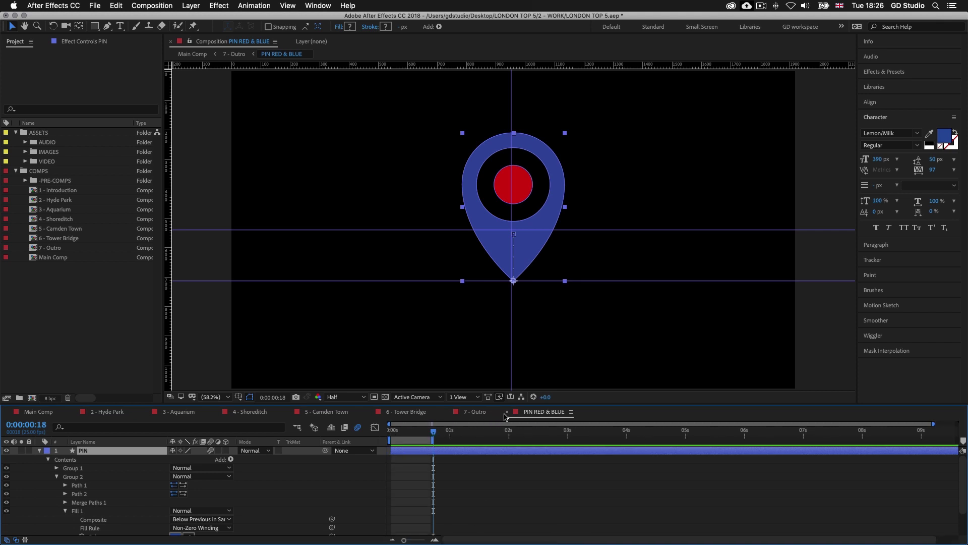
pyautogui.click(508, 412)
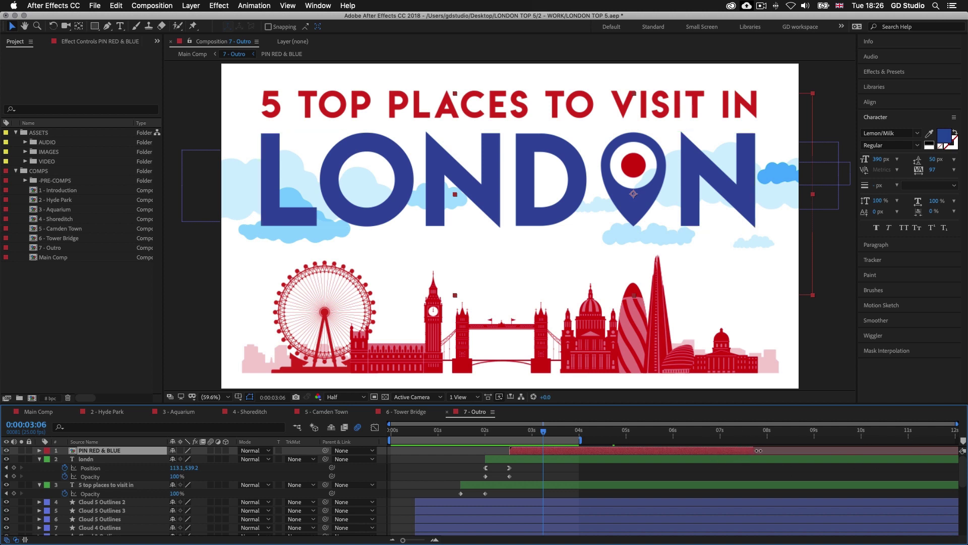
pyautogui.moveTo(813, 451); pyautogui.dragTo(962, 451)
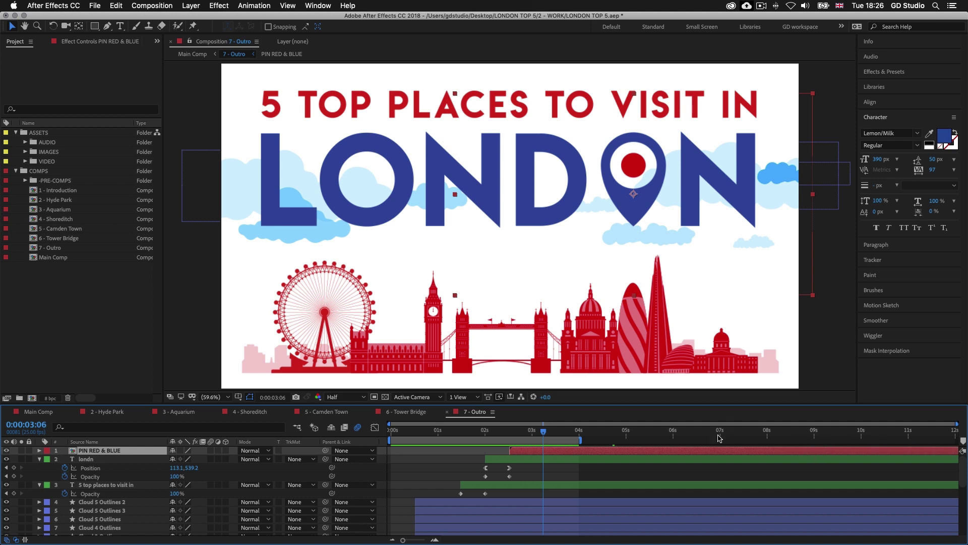
# Reset the work area to the full length of the 7 - Outro composition and preview it from 0:00:00:00.
pyautogui.doubleClick(486, 438)
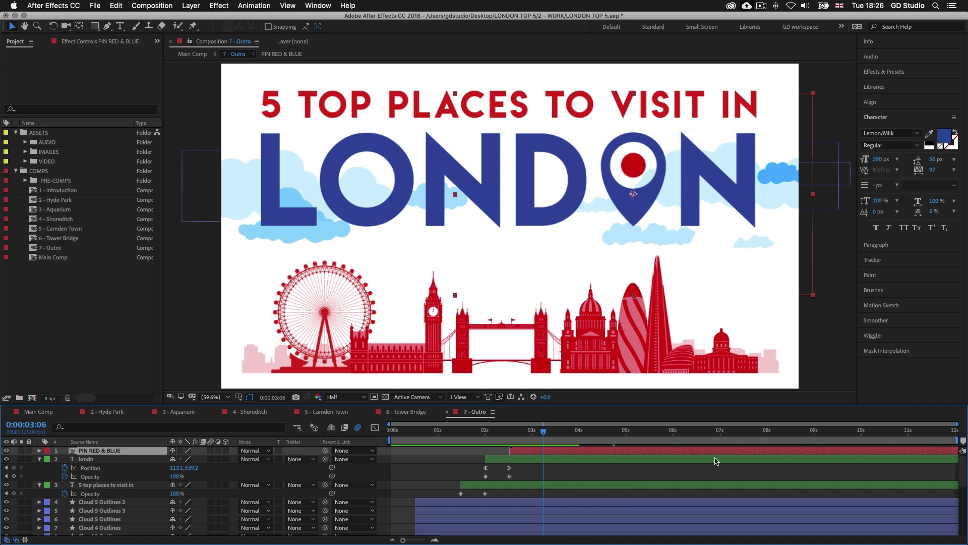
pyautogui.moveTo(544, 433); pyautogui.dragTo(381, 438)
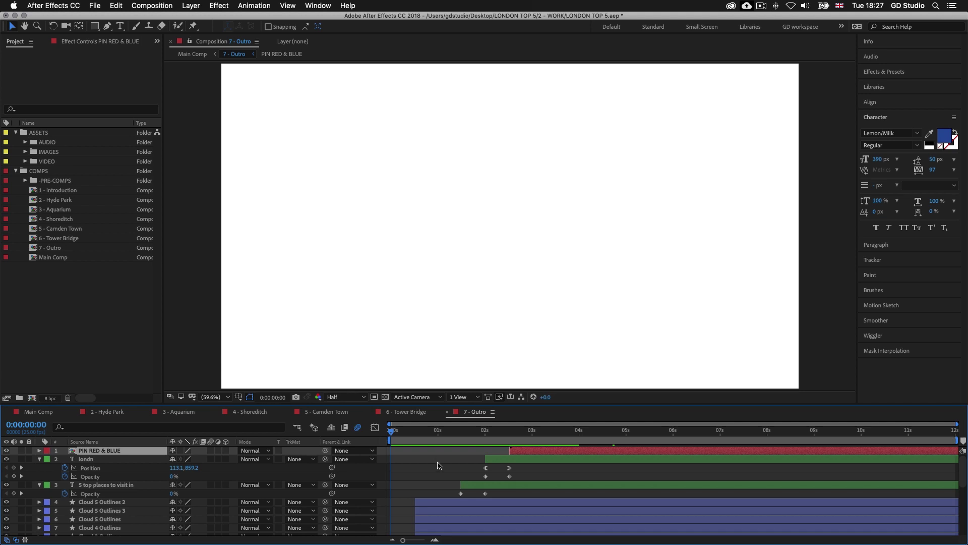
pyautogui.press('space')
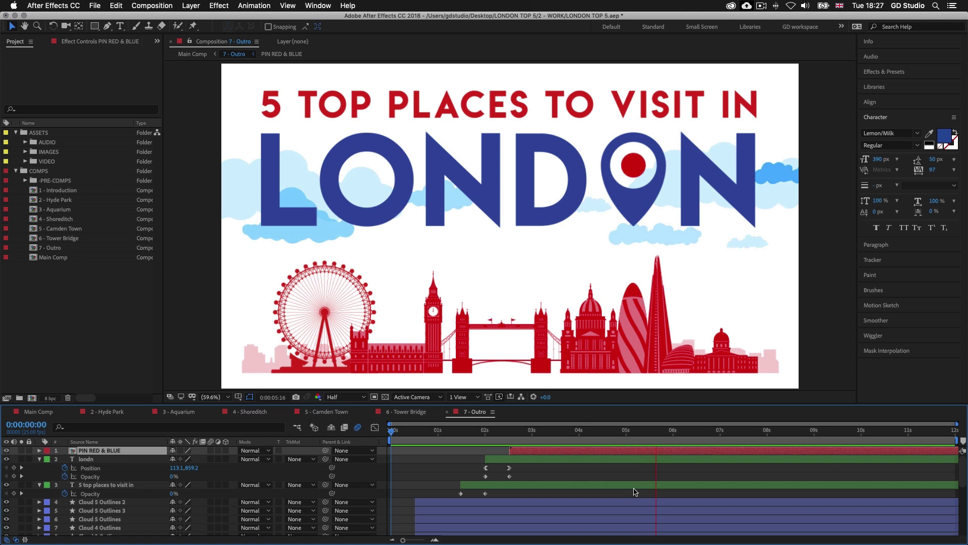
pyautogui.press('space')
# Save the project, replay the finished outro animation and deselect the PIN RED & BLUE layer.
pyautogui.click(95, 5)
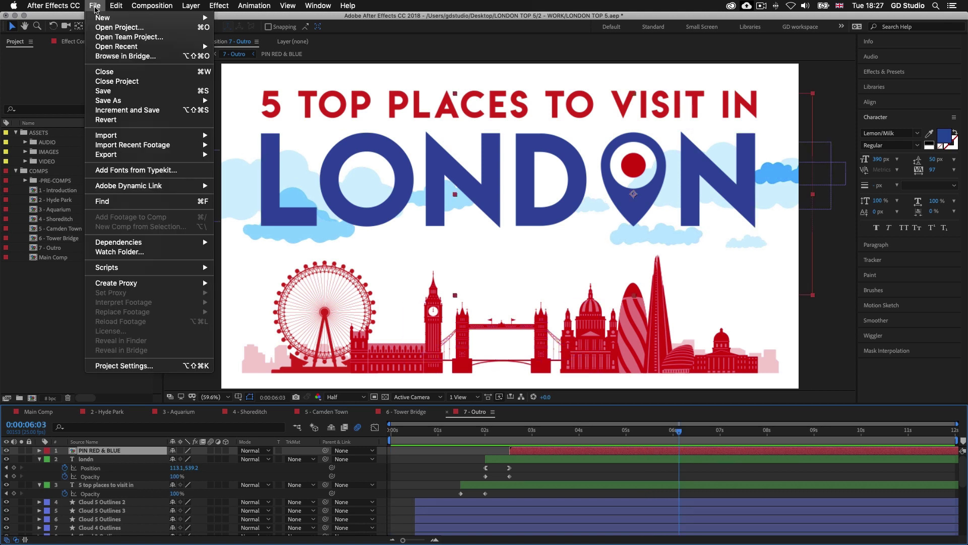
pyautogui.click(133, 92)
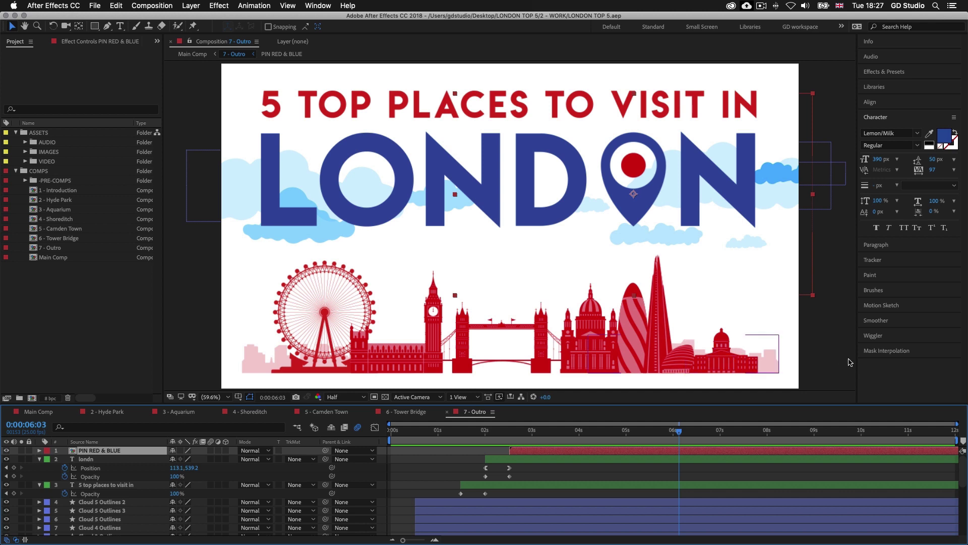
pyautogui.press('space')
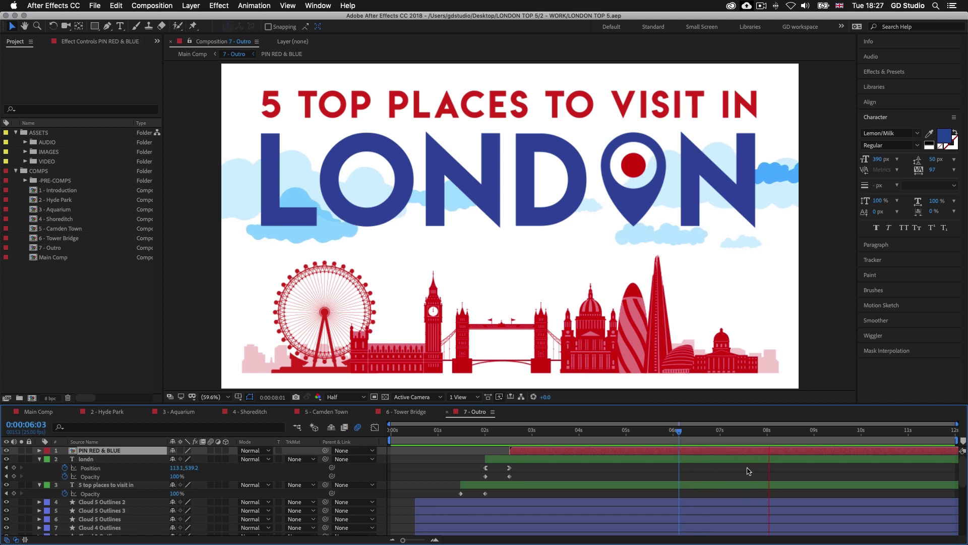
pyautogui.press('space')
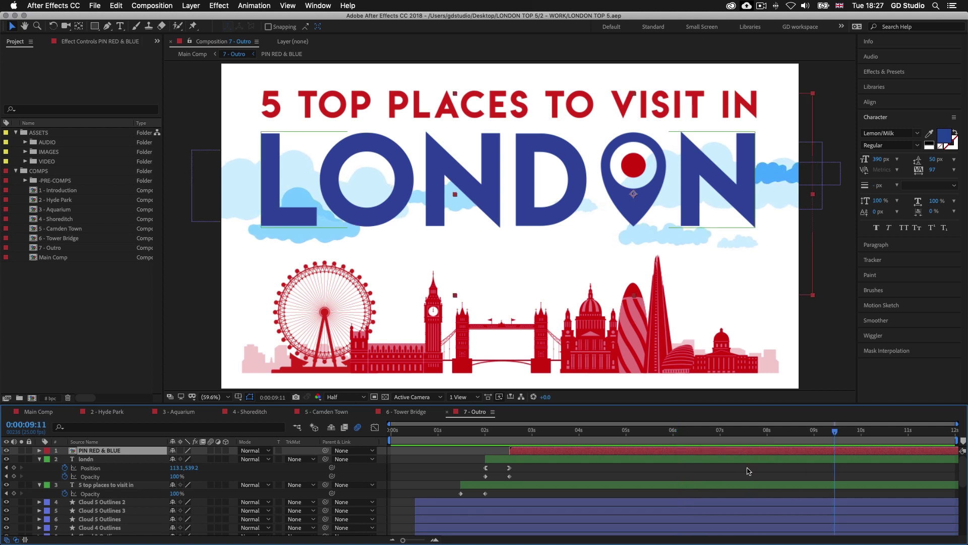
pyautogui.click(830, 358)
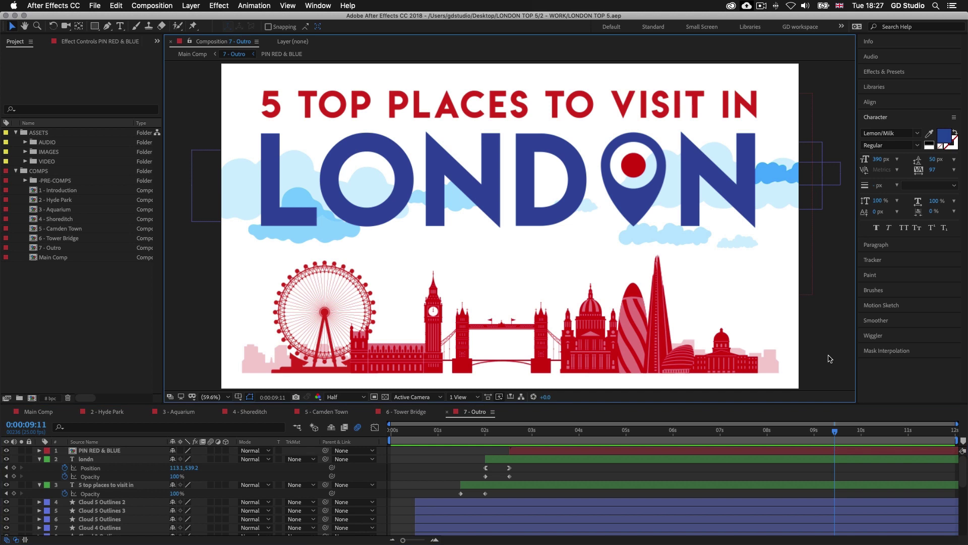